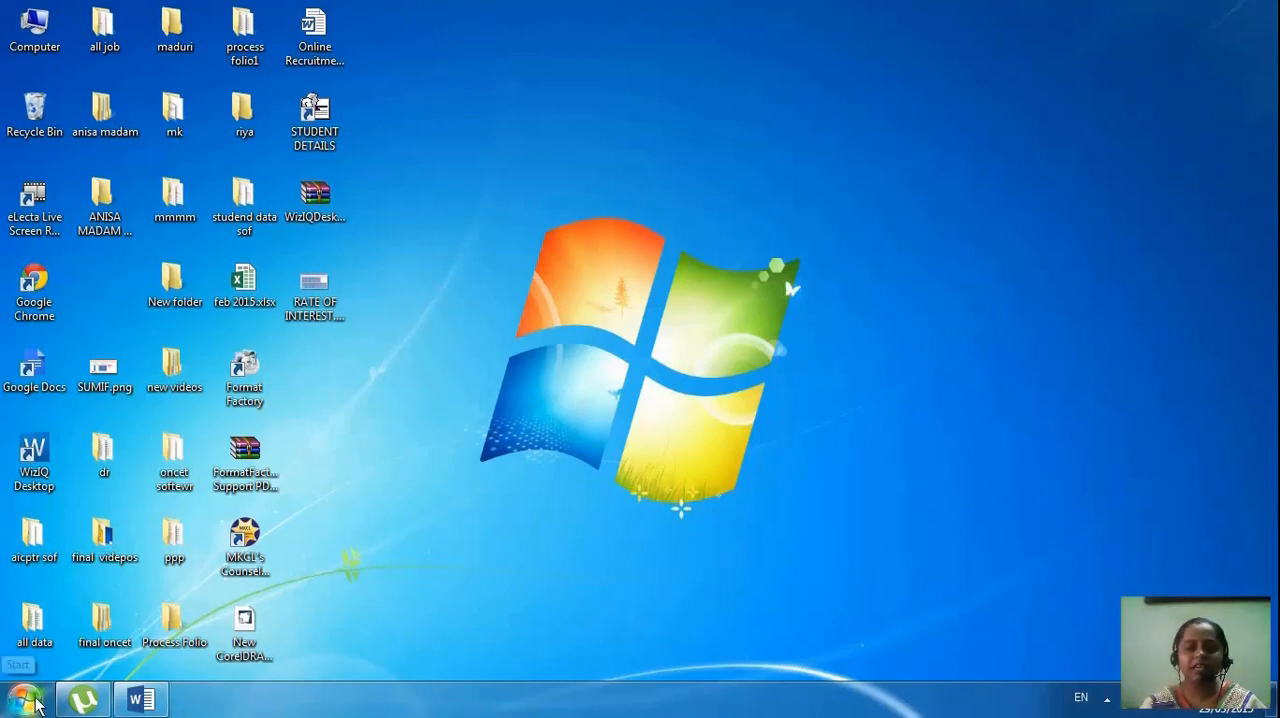
Switch to the open Word document and display its proofing and review tools
click(141, 699)
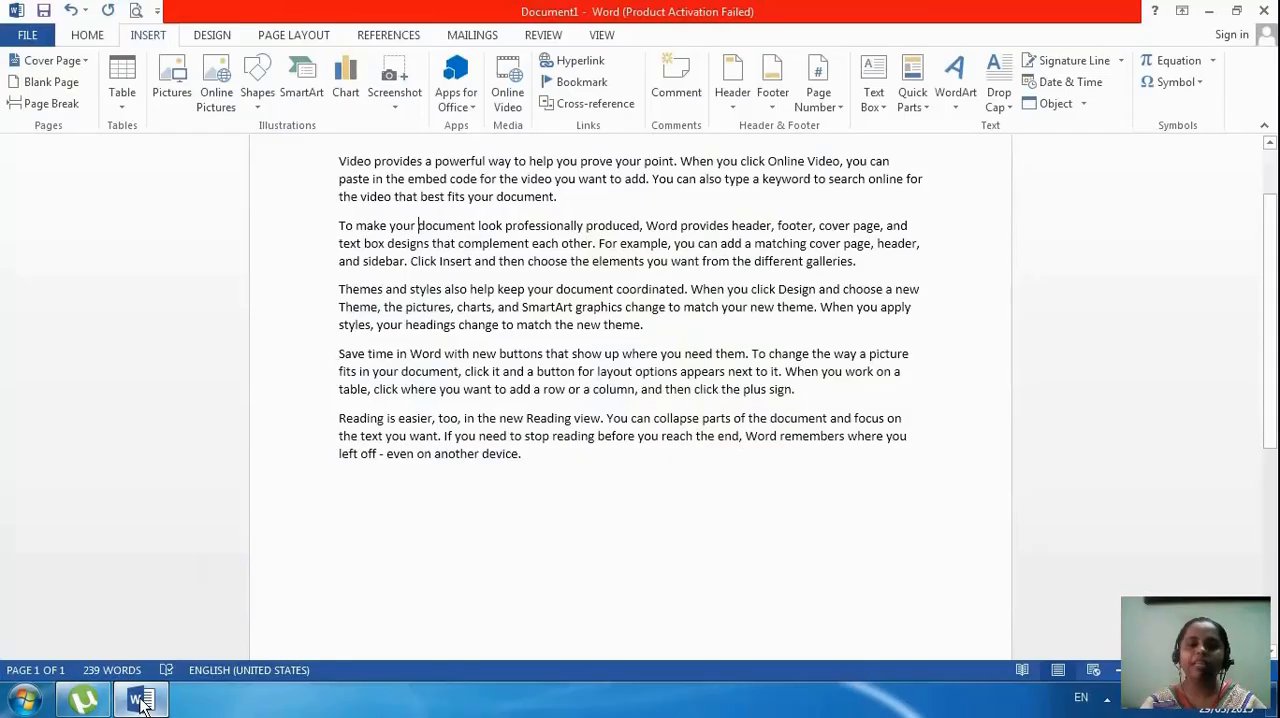
click(209, 38)
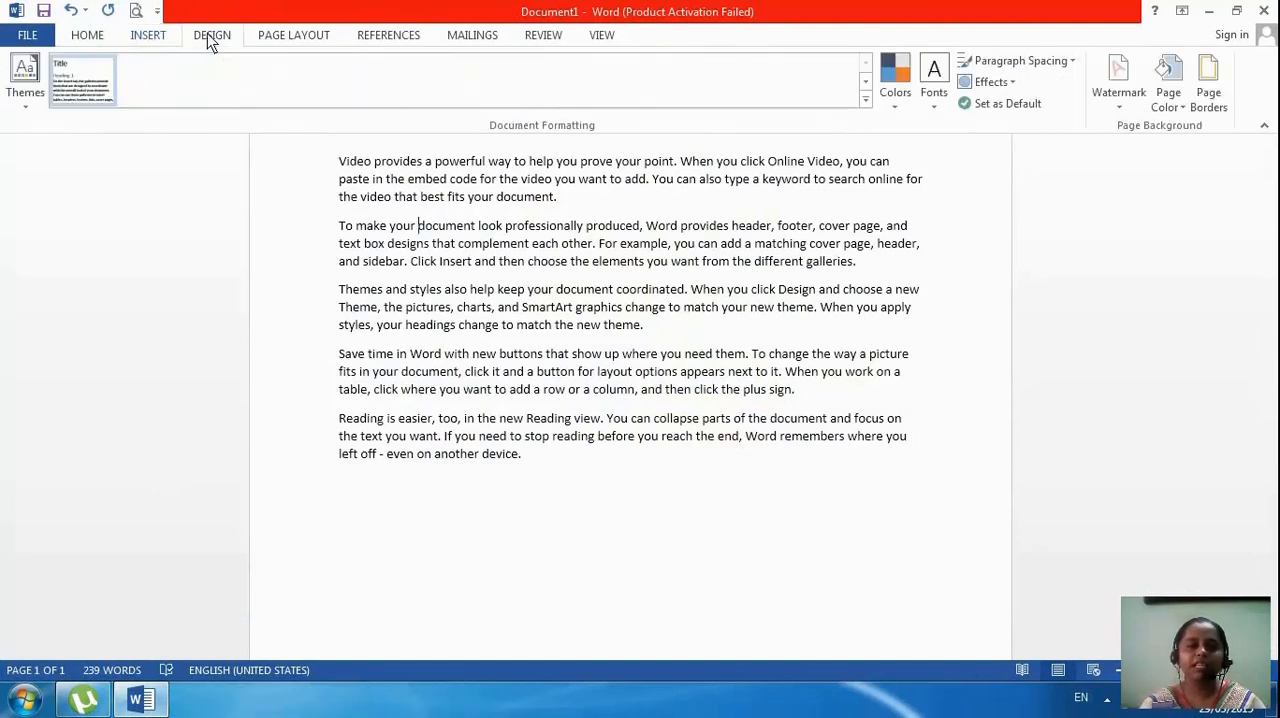
click(463, 38)
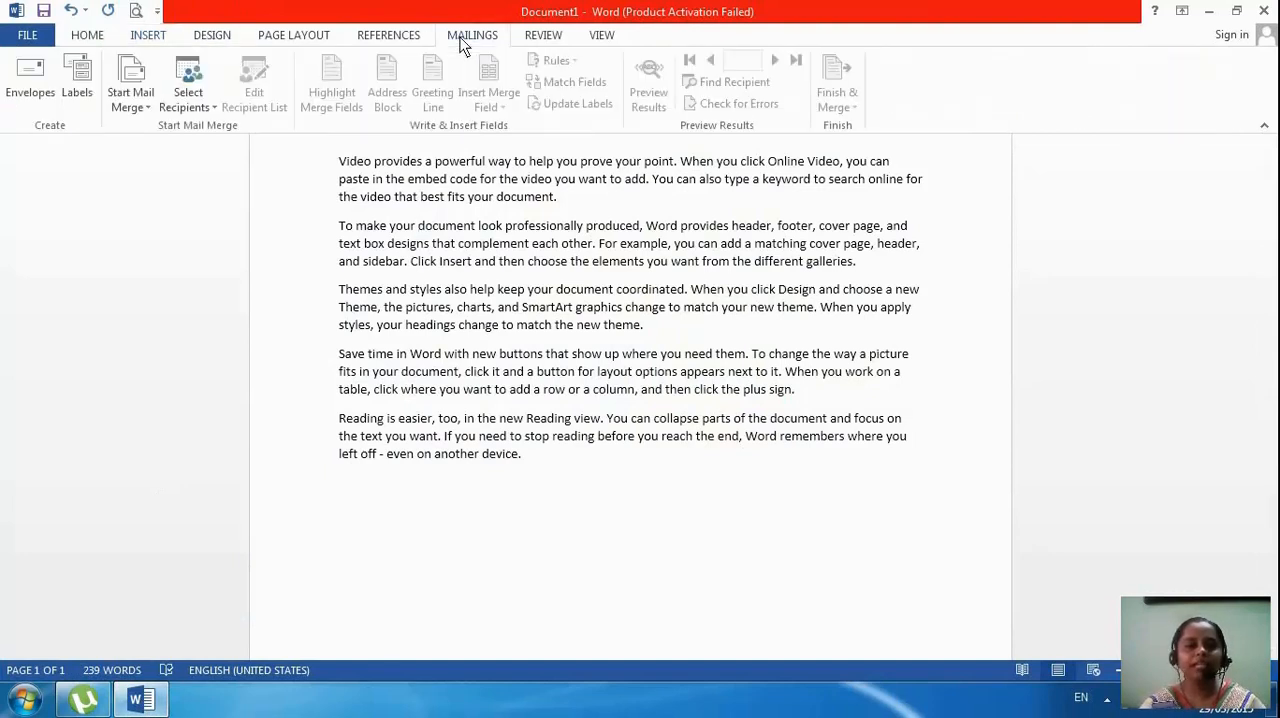
click(545, 37)
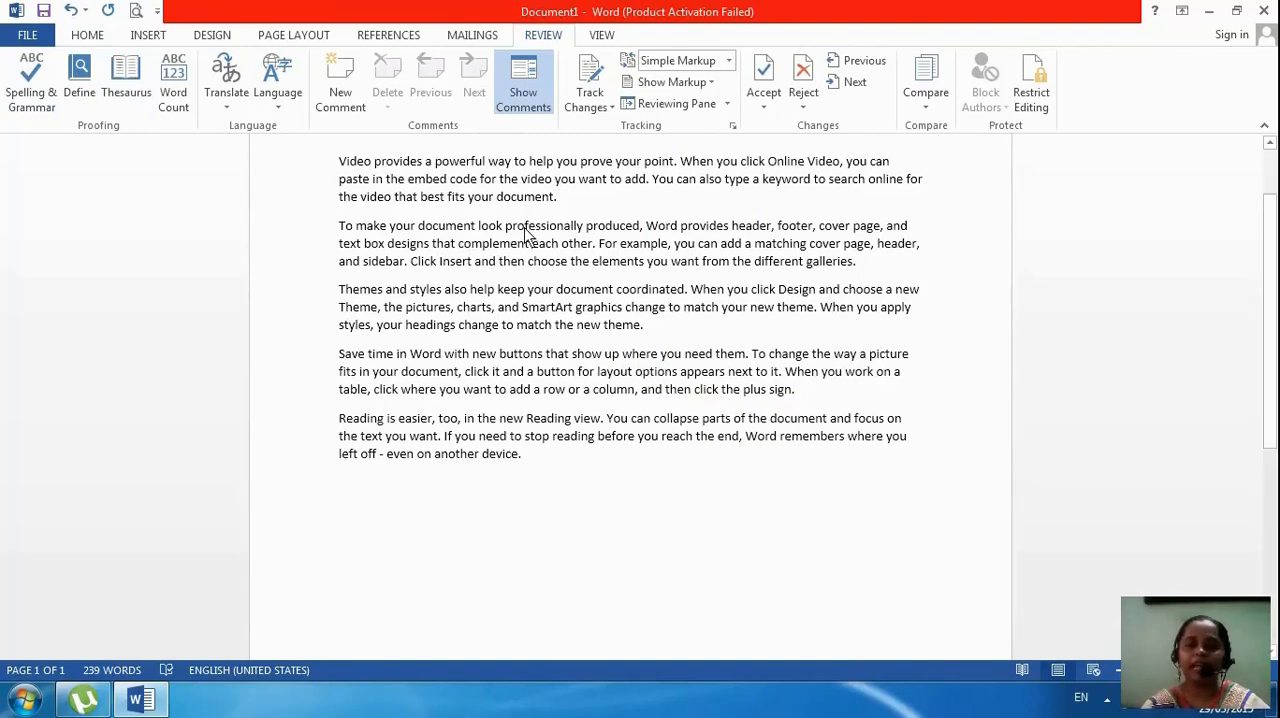
In the first paragraph, misspell "powerful" as "powrful" and "provides" as "provies"
double_click(459, 163)
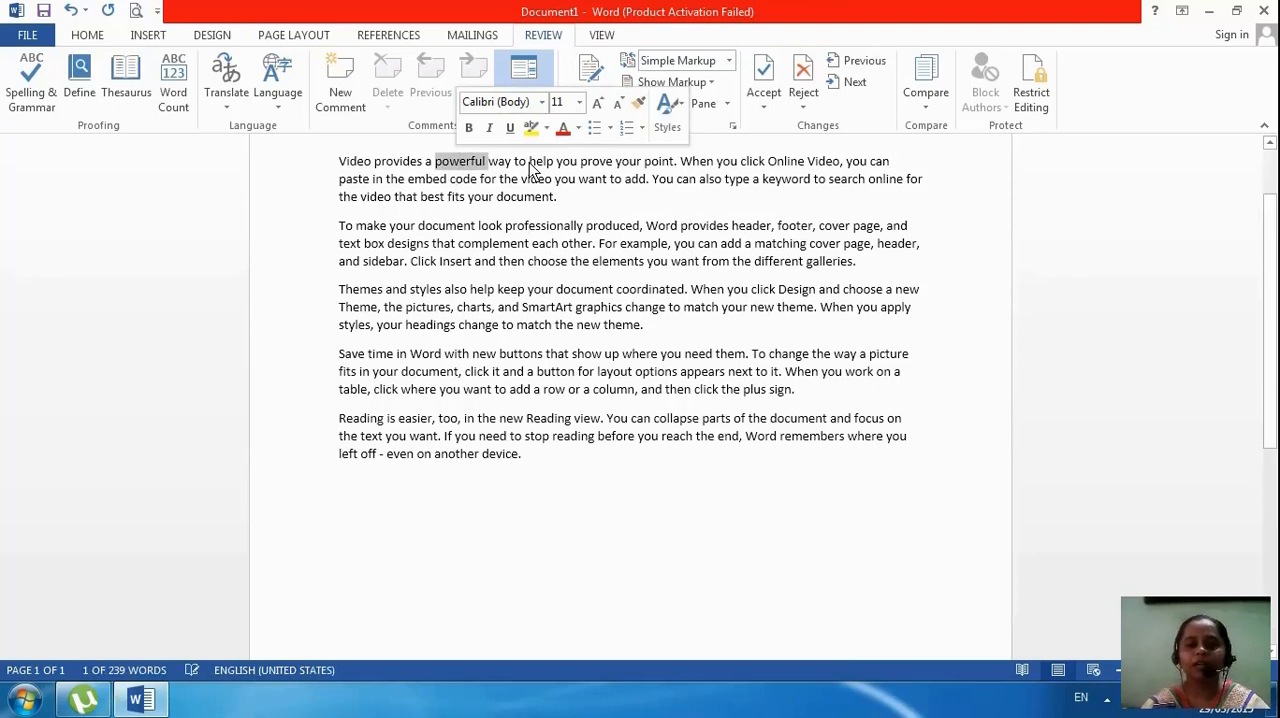
click(463, 165)
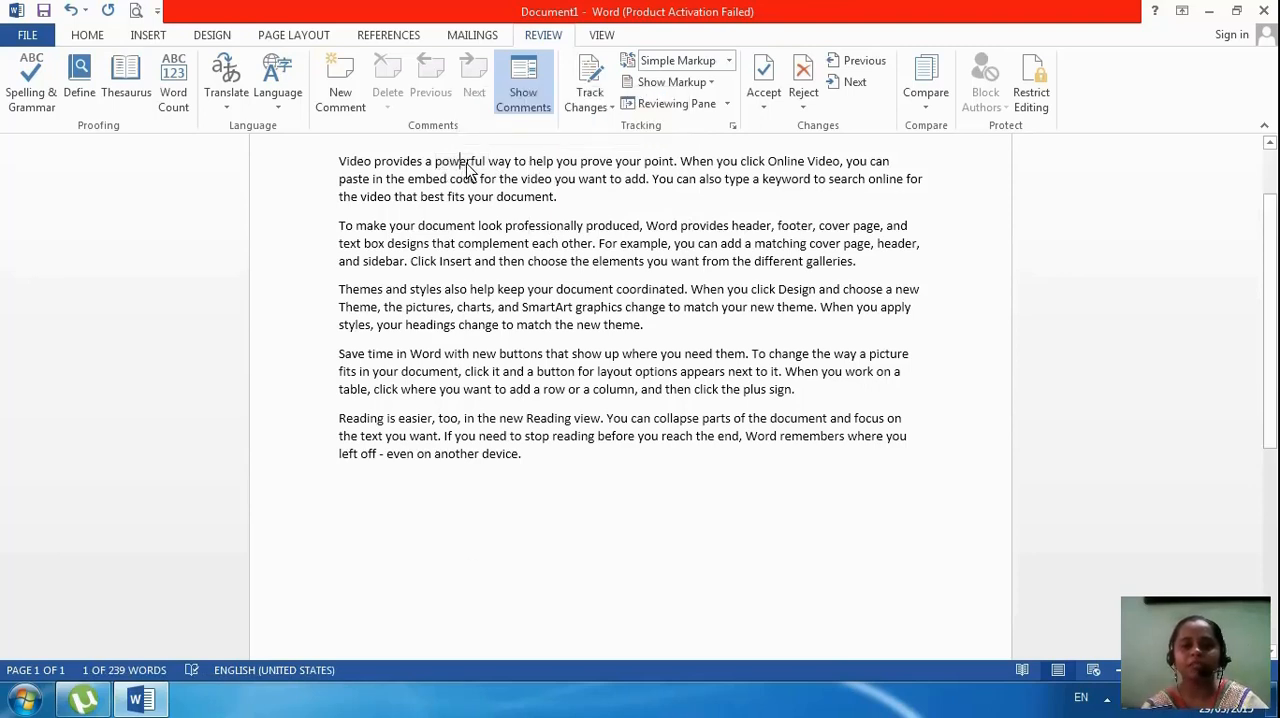
key(Delete)
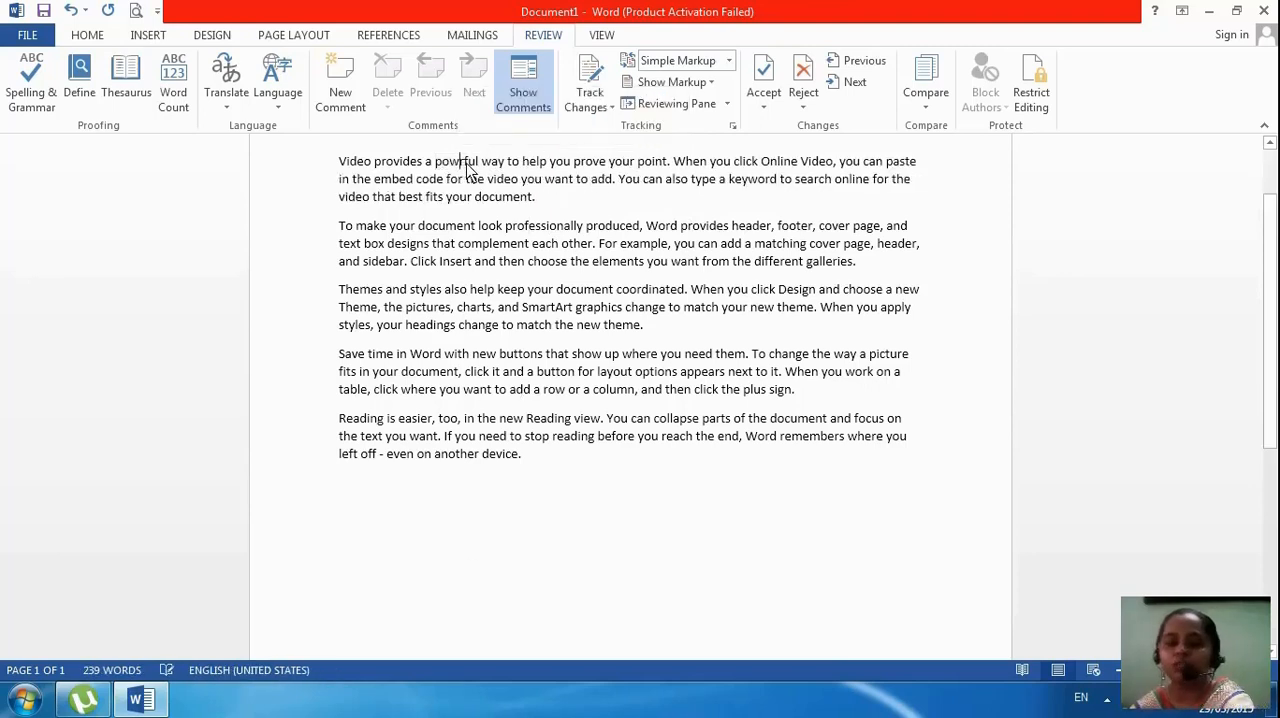
click(403, 163)
key(Delete)
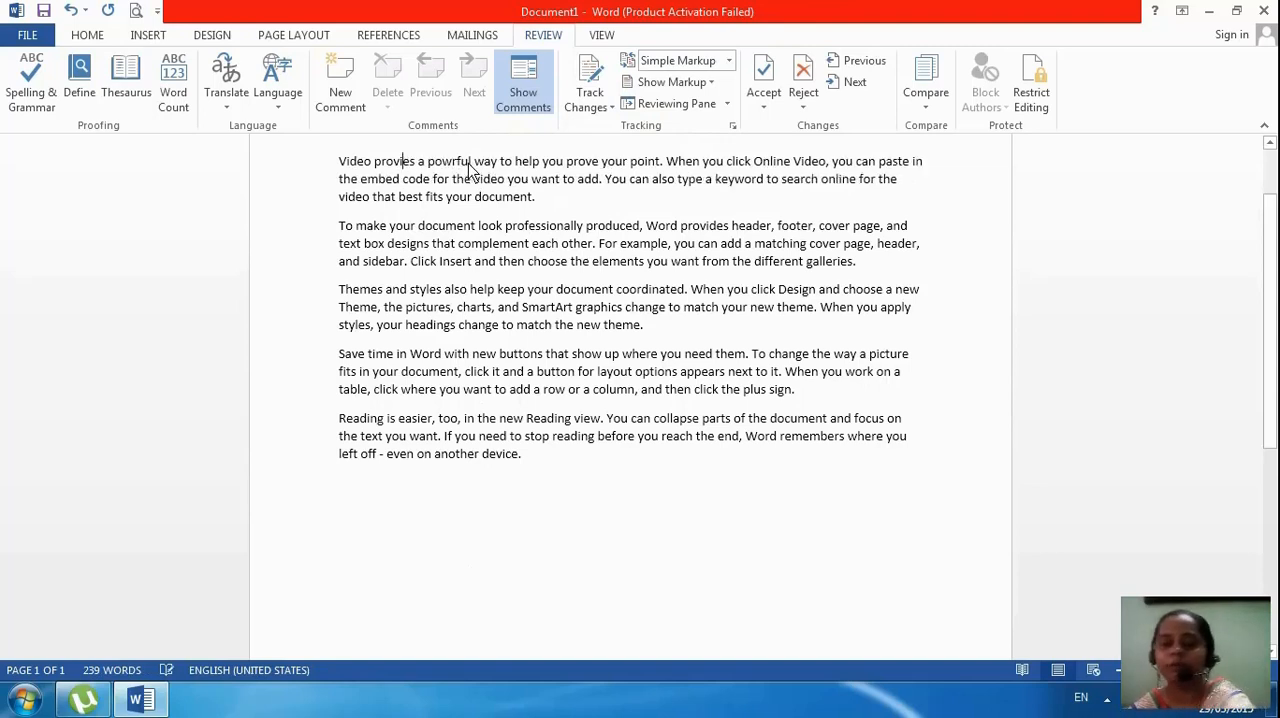
In the first paragraph, misspell "prove" as "prve" and "embed" as "embd"
double_click(590, 164)
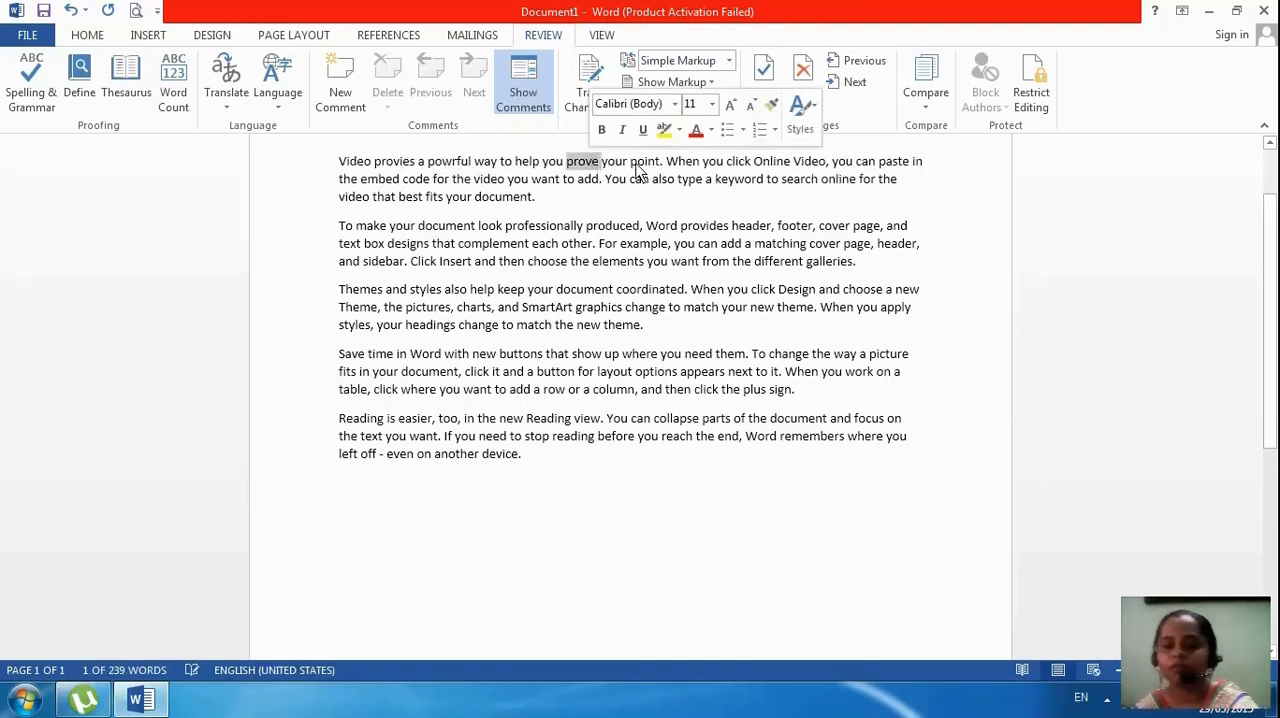
click(628, 164)
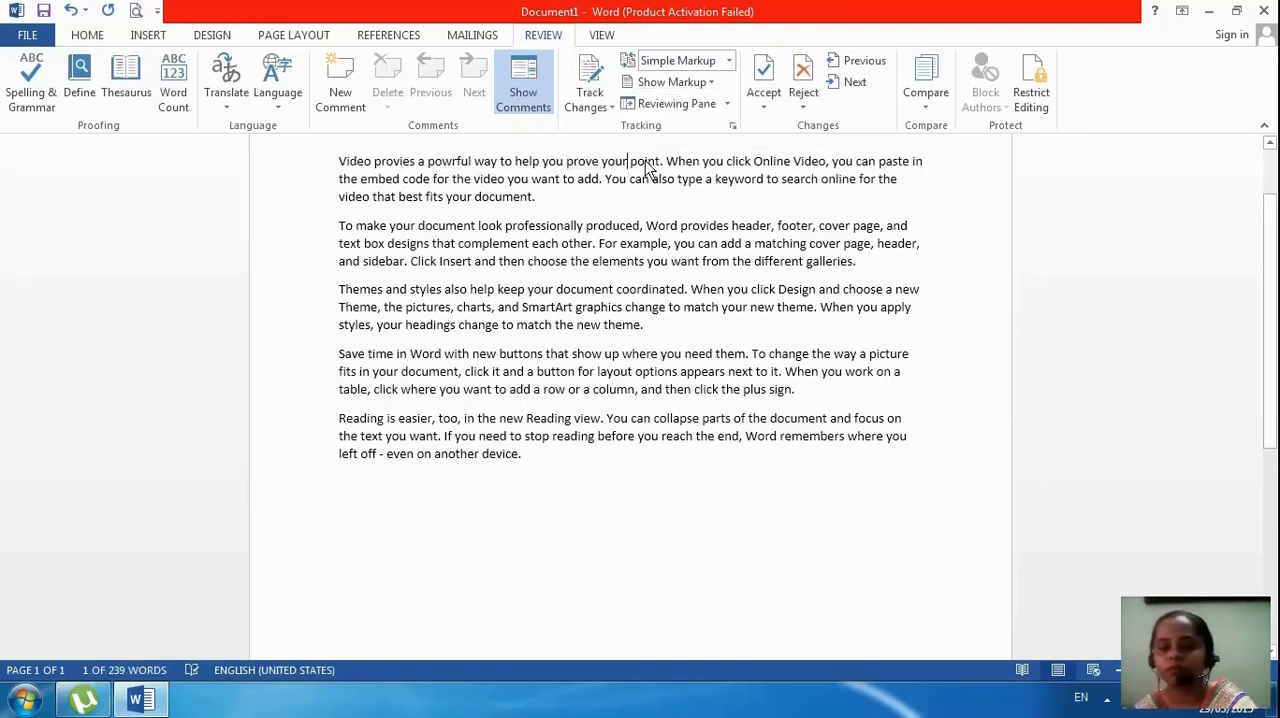
click(585, 163)
key(BackSpace)
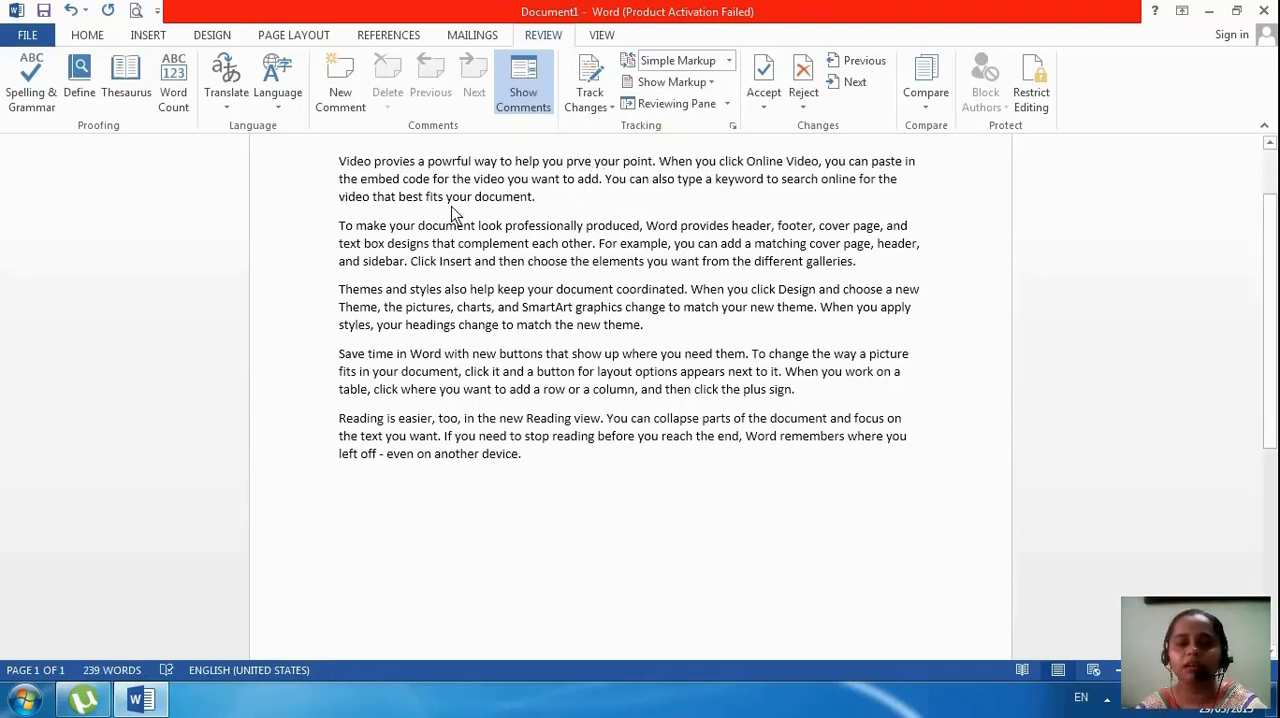
double_click(386, 181)
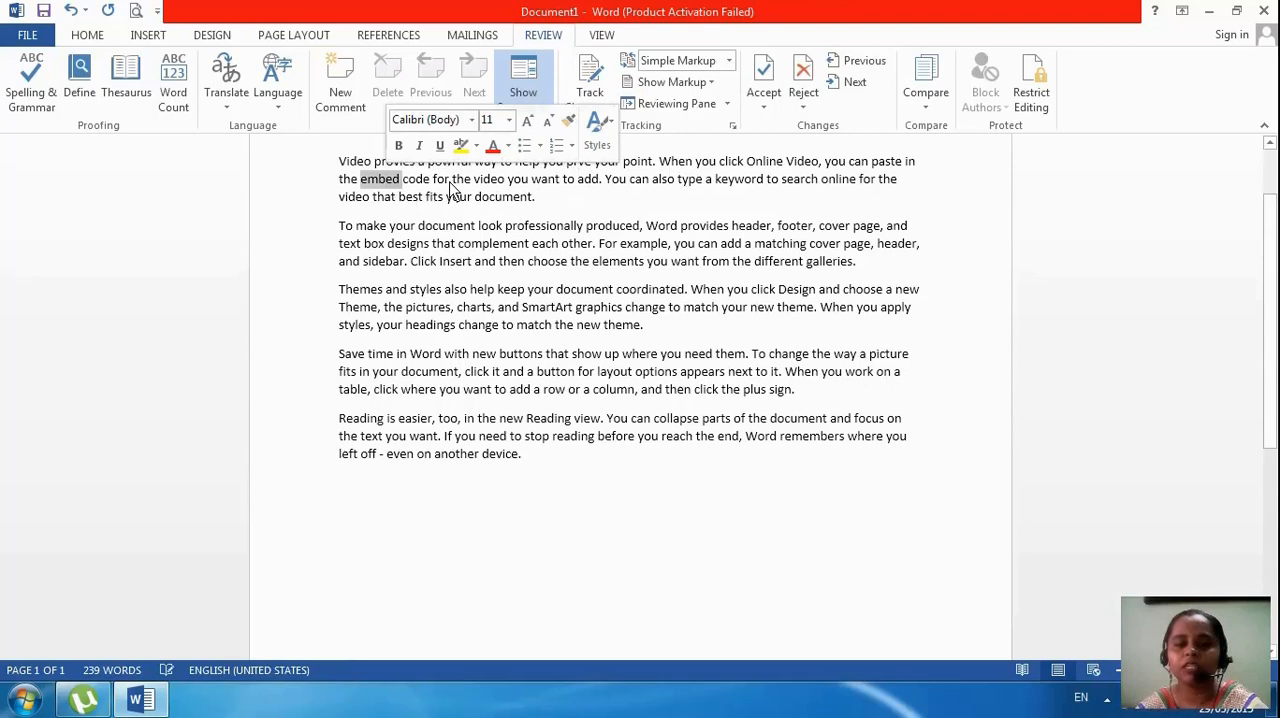
click(394, 181)
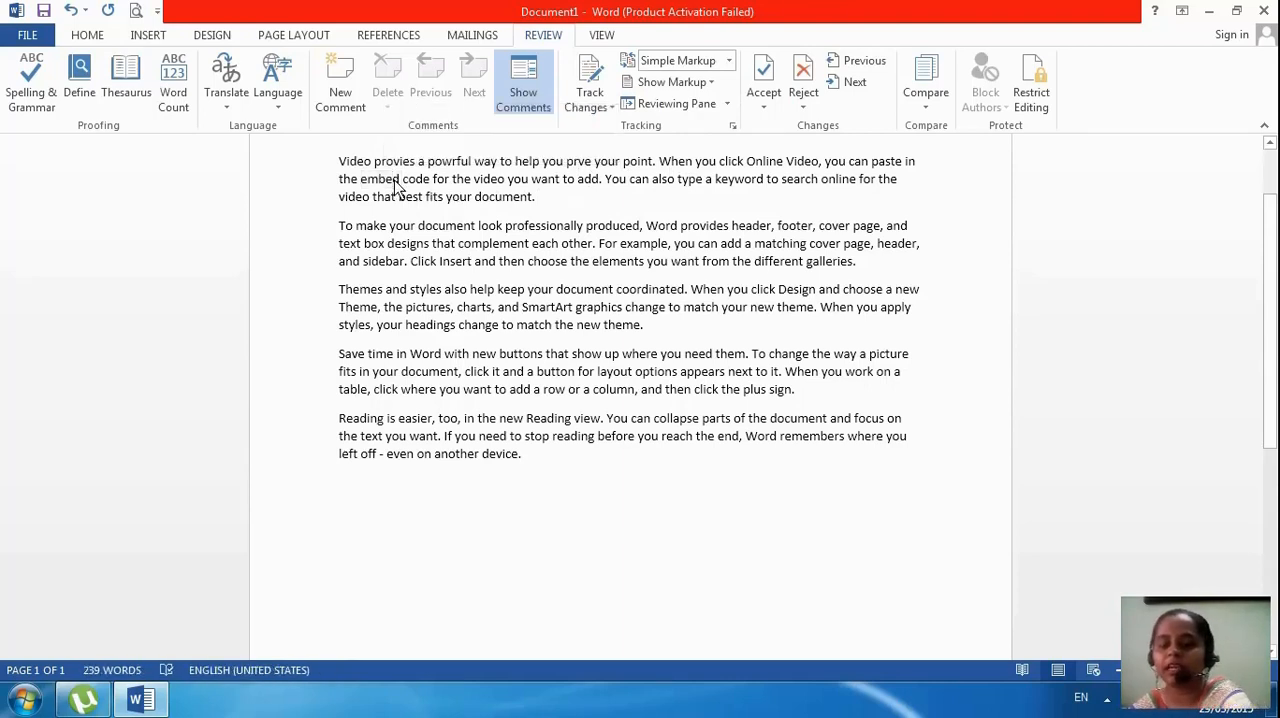
key(BackSpace)
double_click(416, 186)
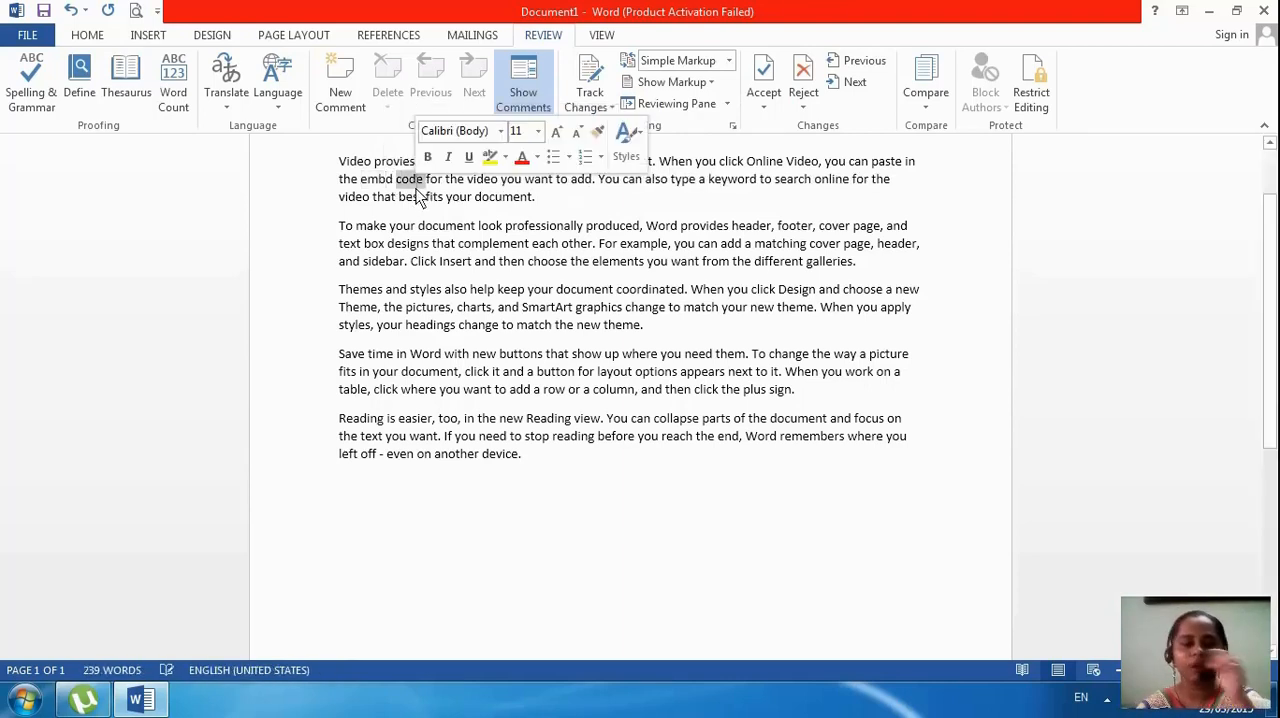
click(440, 196)
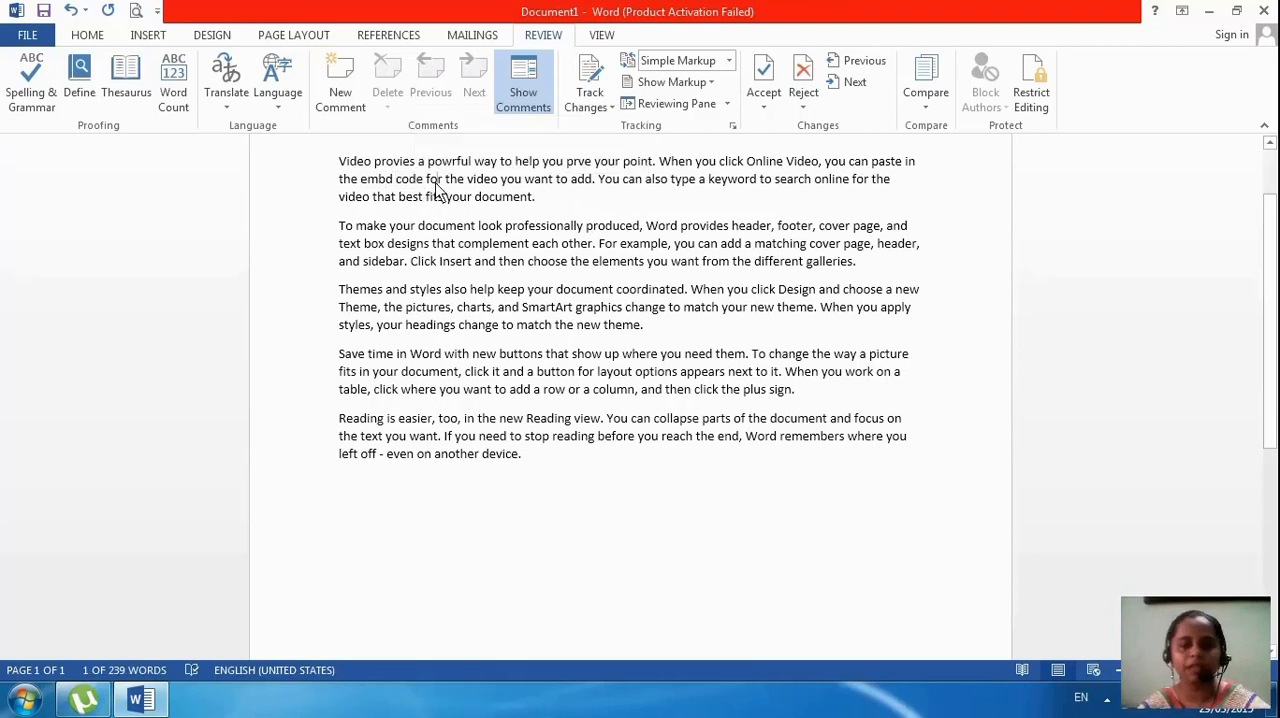
Run the spelling and grammar check on the first paragraph and continue it through the rest of the document
double_click(348, 162)
drag(585, 198, 362, 166)
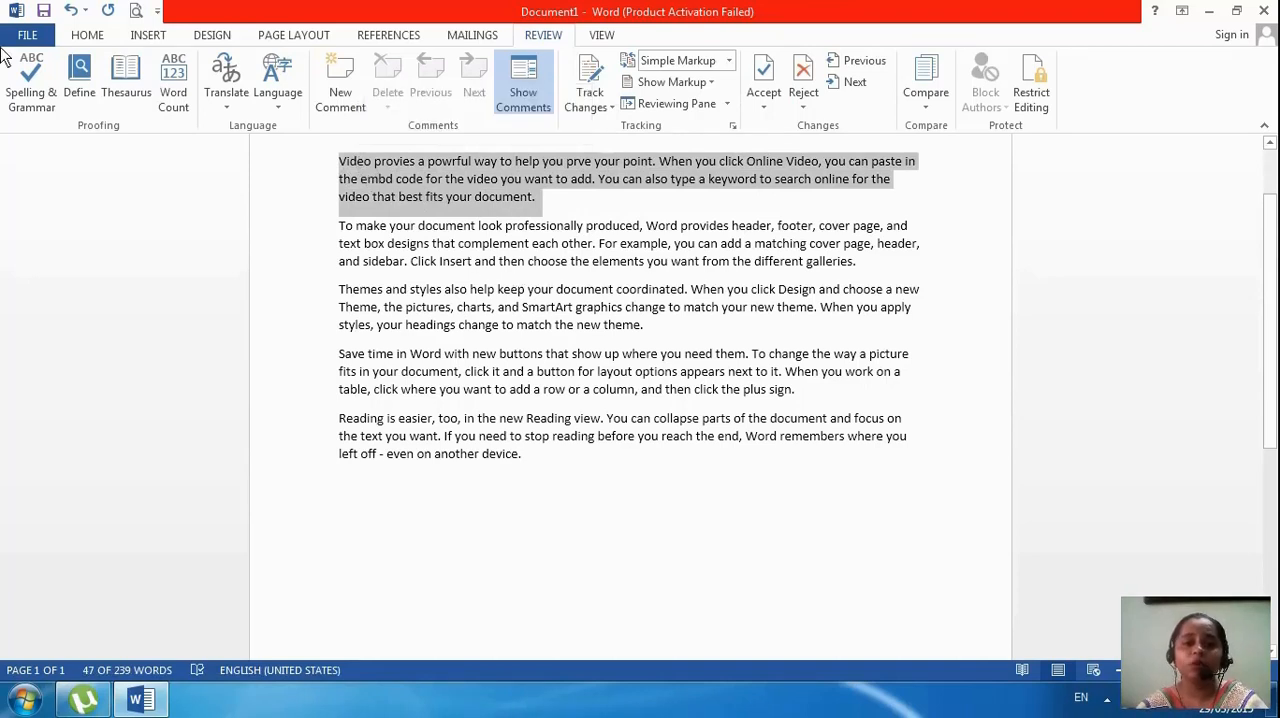
click(33, 95)
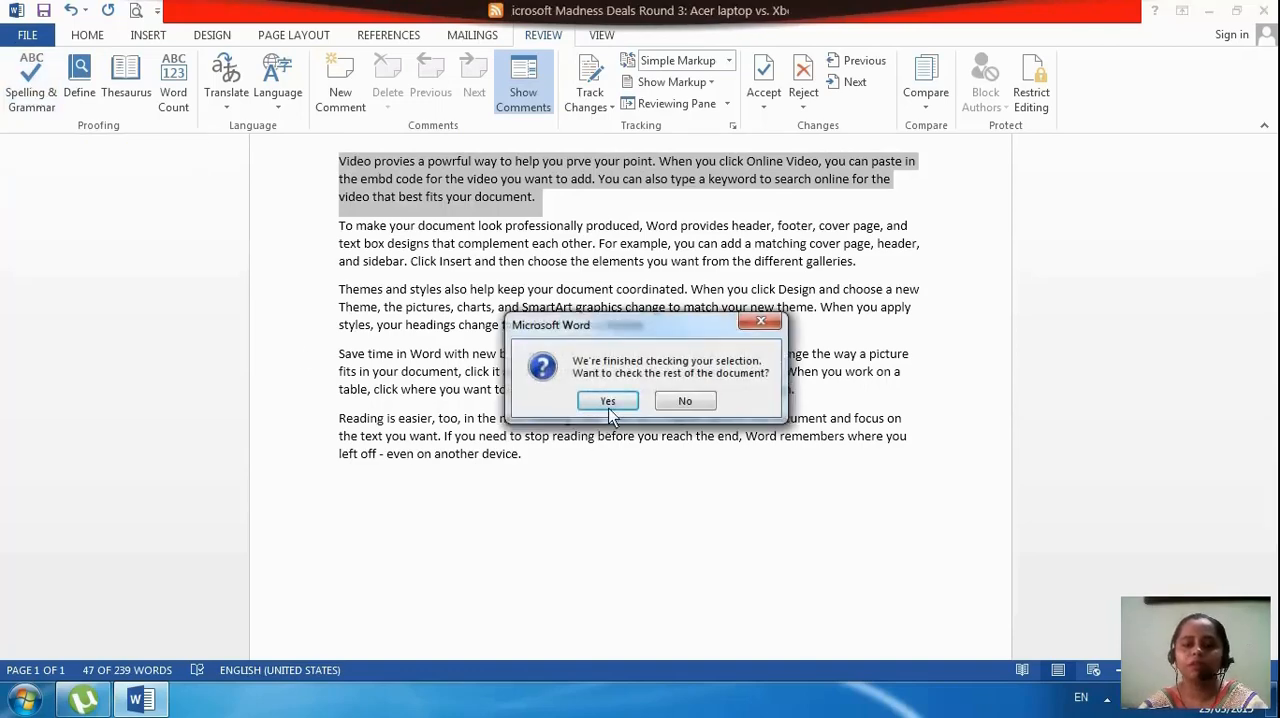
click(608, 399)
click(646, 397)
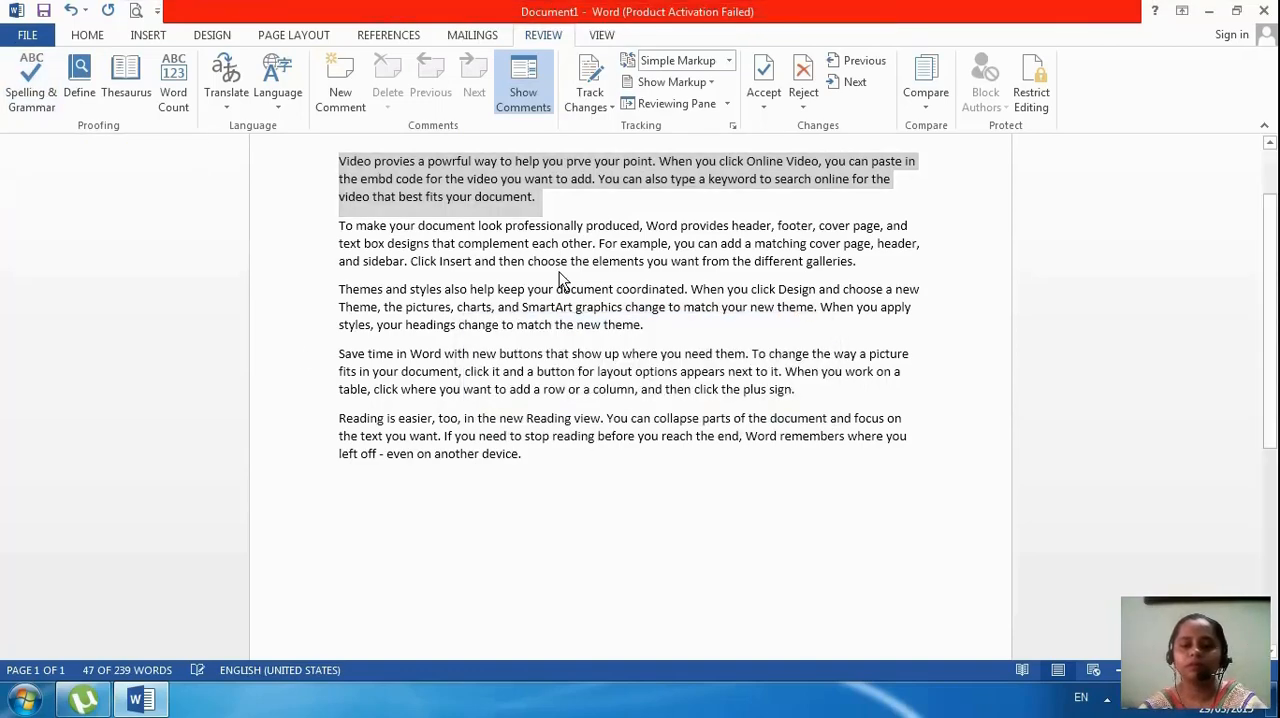
Add the misspelled words "Compuatr iz" on the empty line below the last paragraph
click(563, 261)
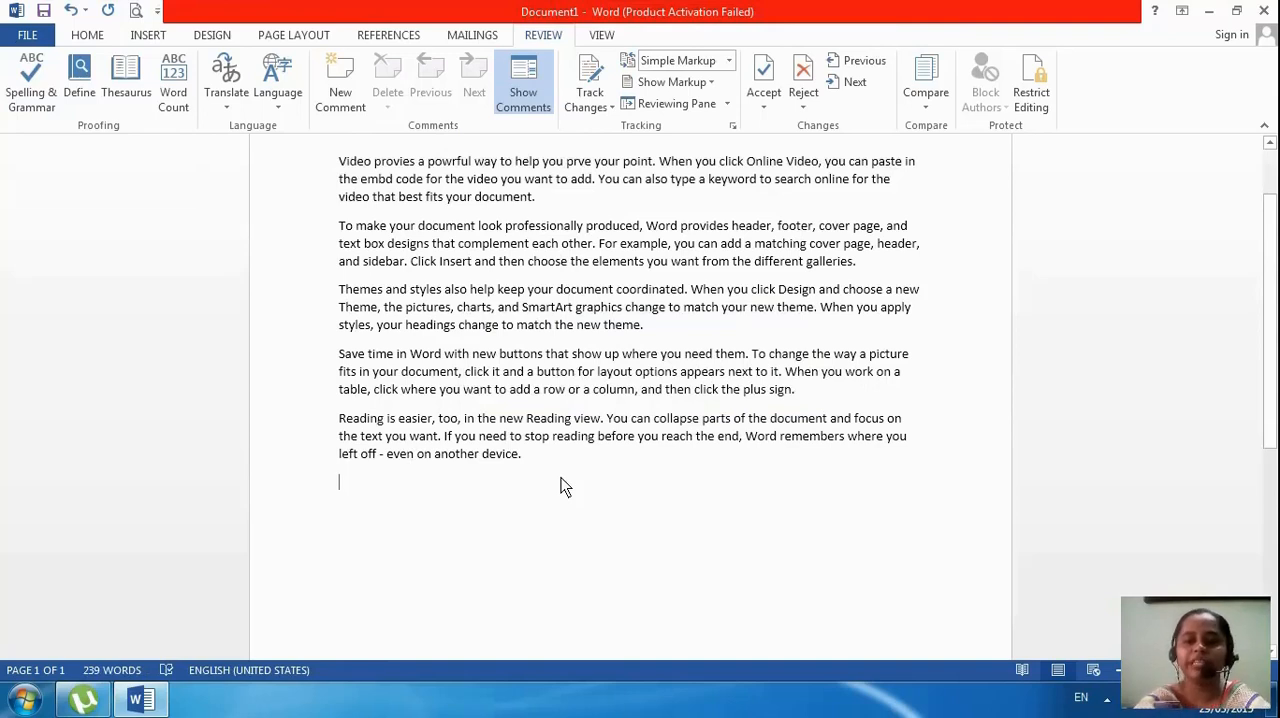
text(com)
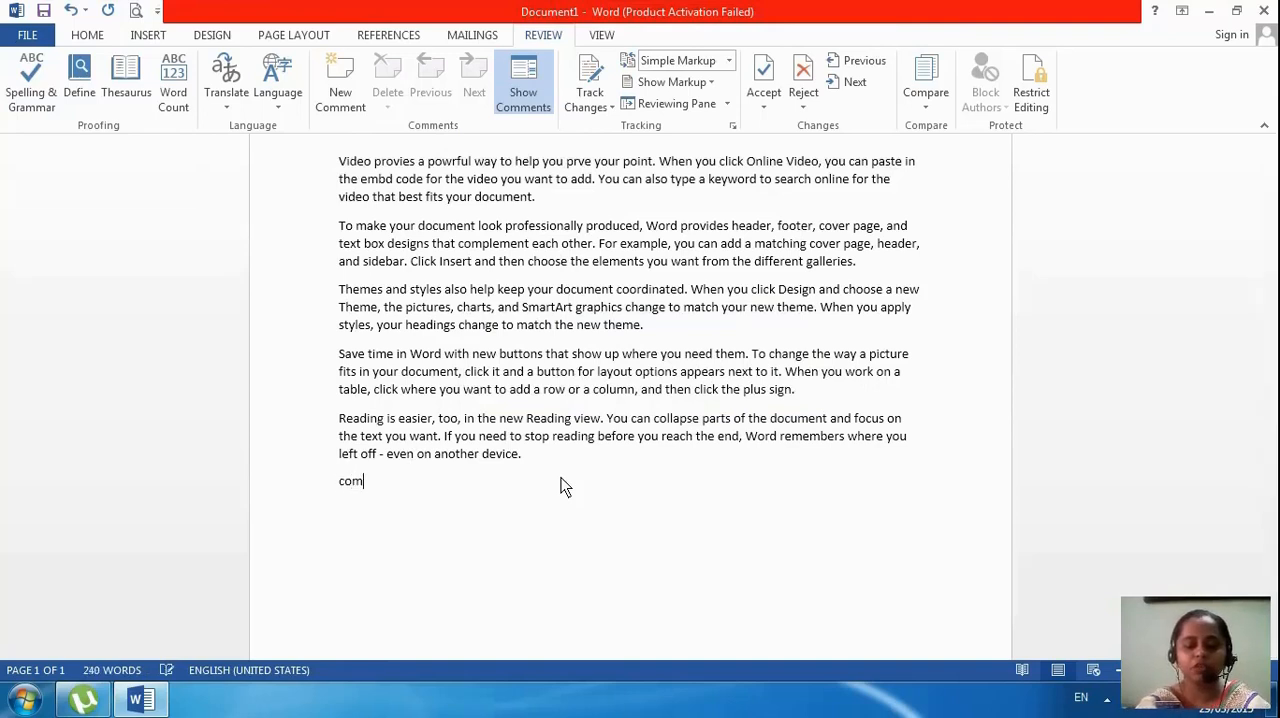
text(puatr )
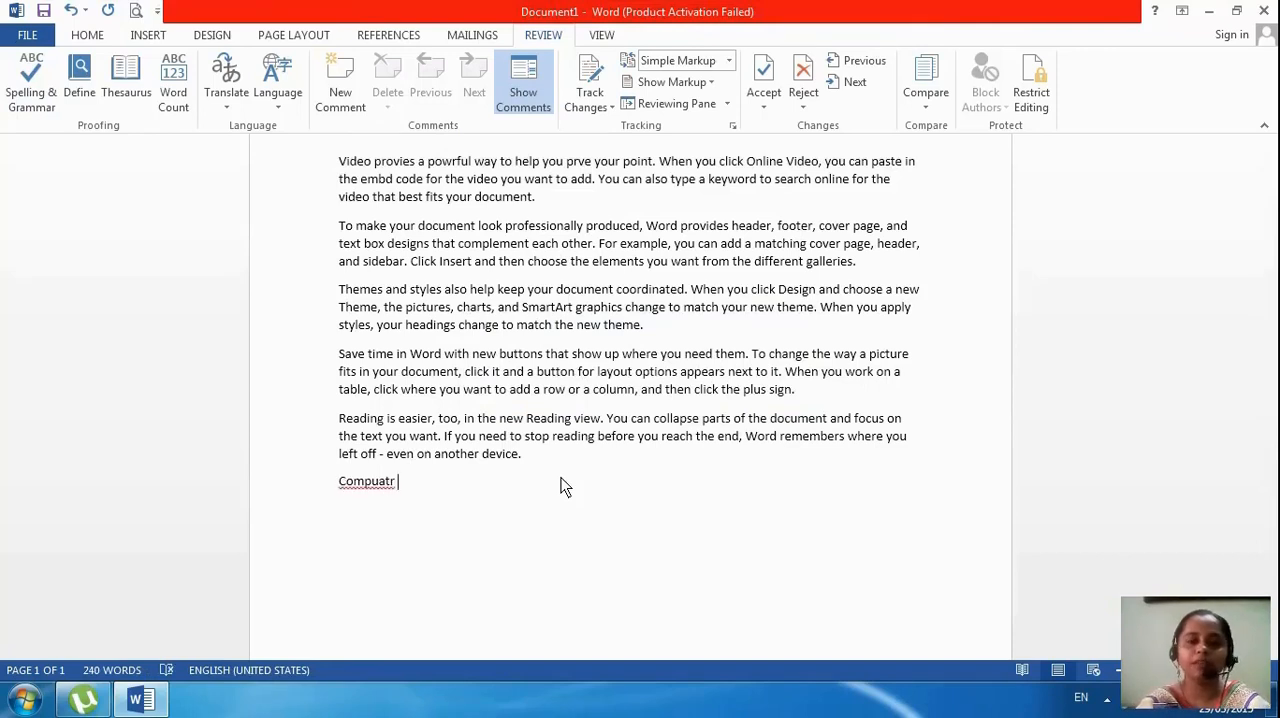
text(iz)
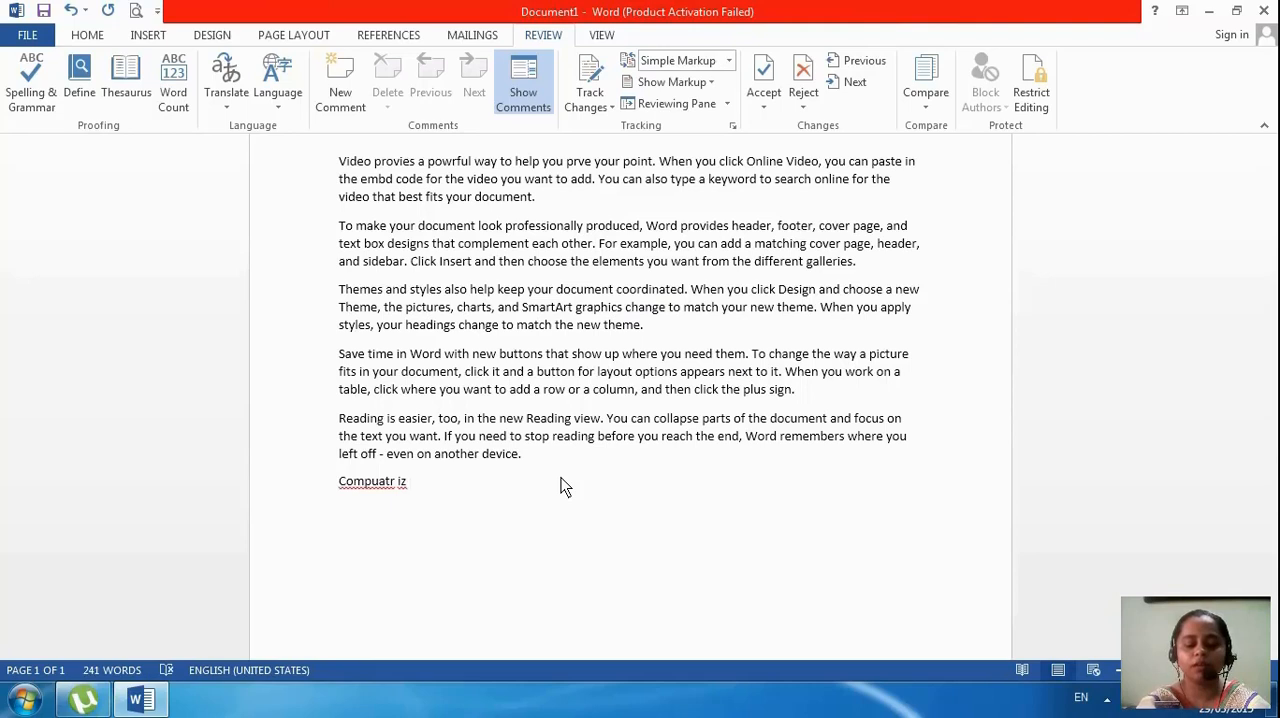
text( manah)
Complete the misspelled line with the word "managa" and start a new paragraph below it
key(BackSpace)
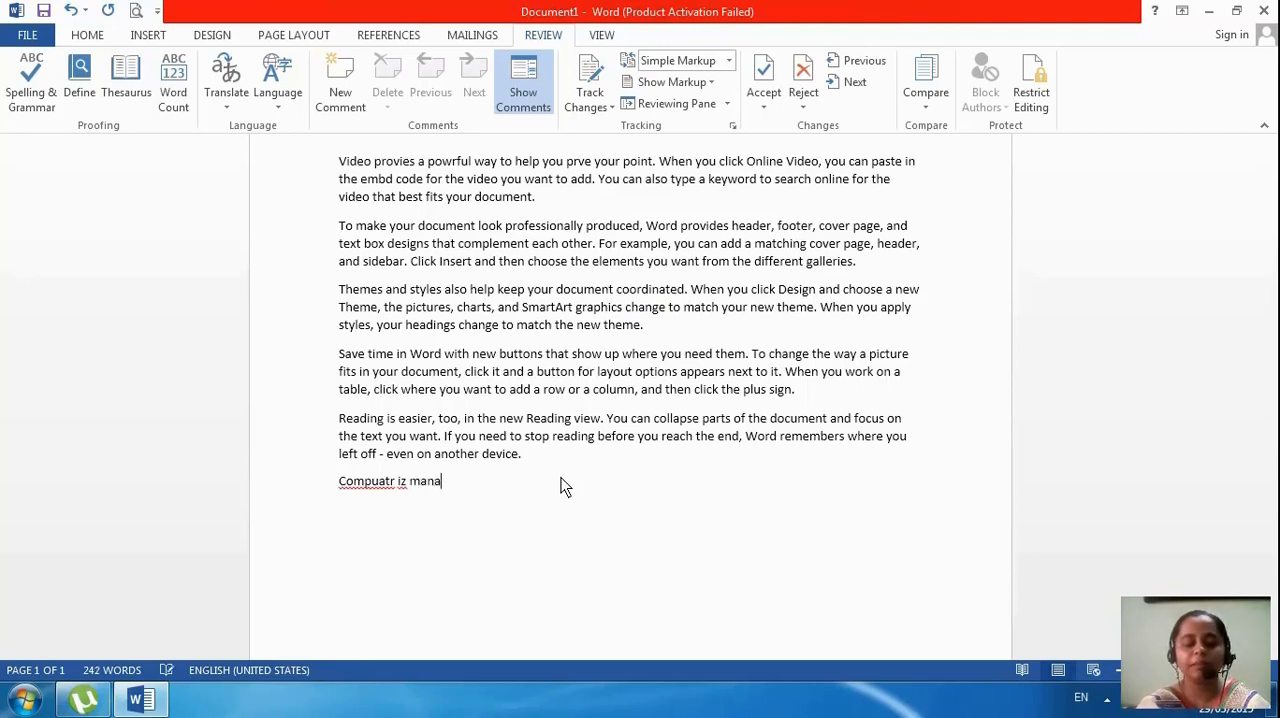
text(gana)
key(BackSpace)
key(BackSpace)
key(BackSpace)
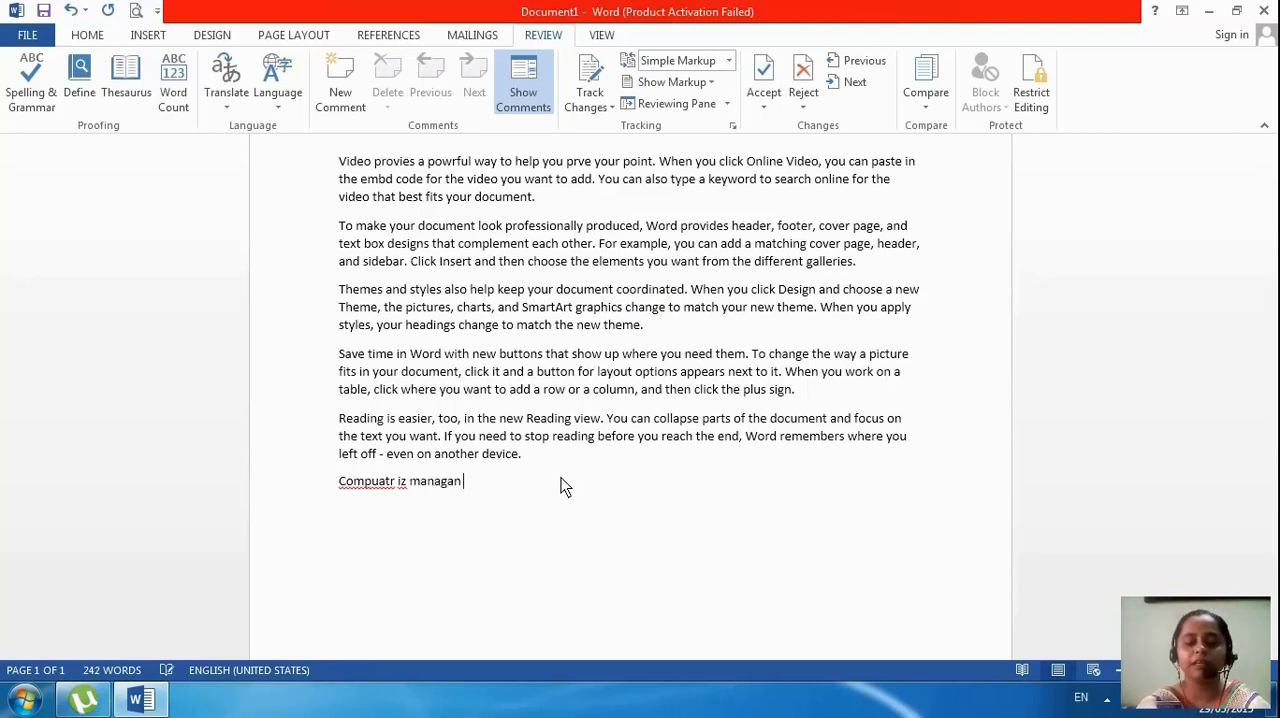
text(a)
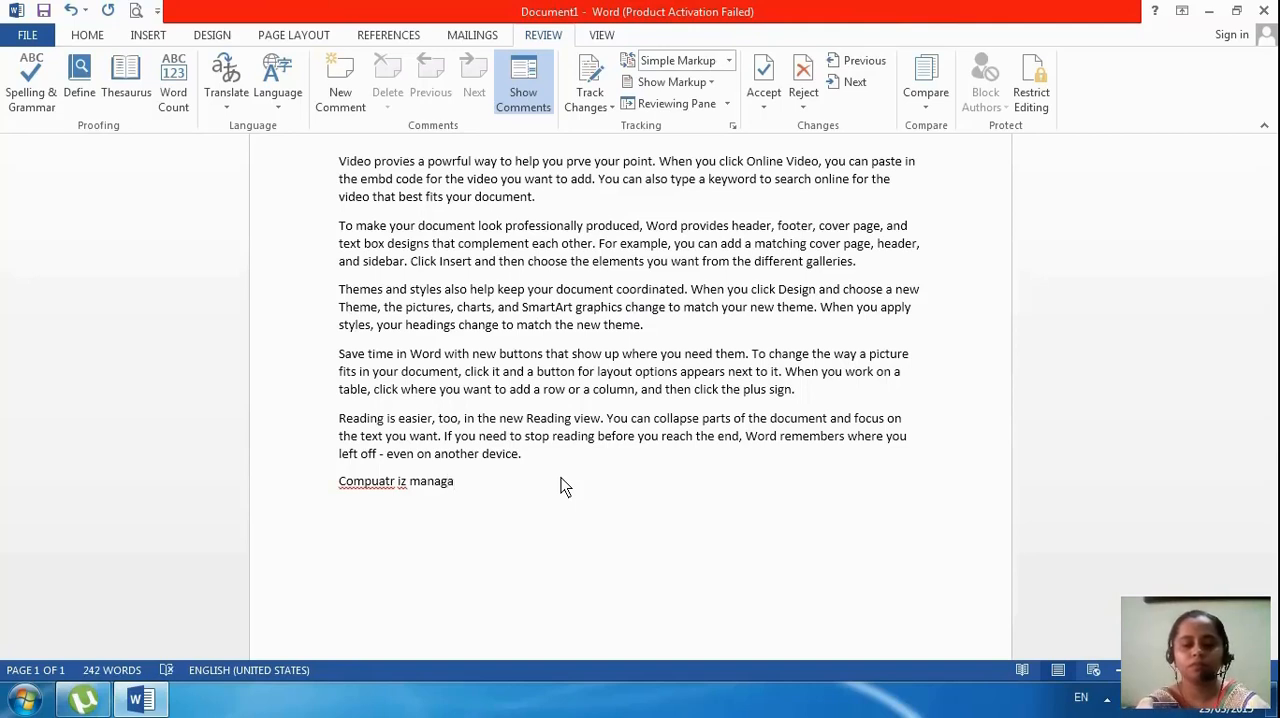
text(ge)
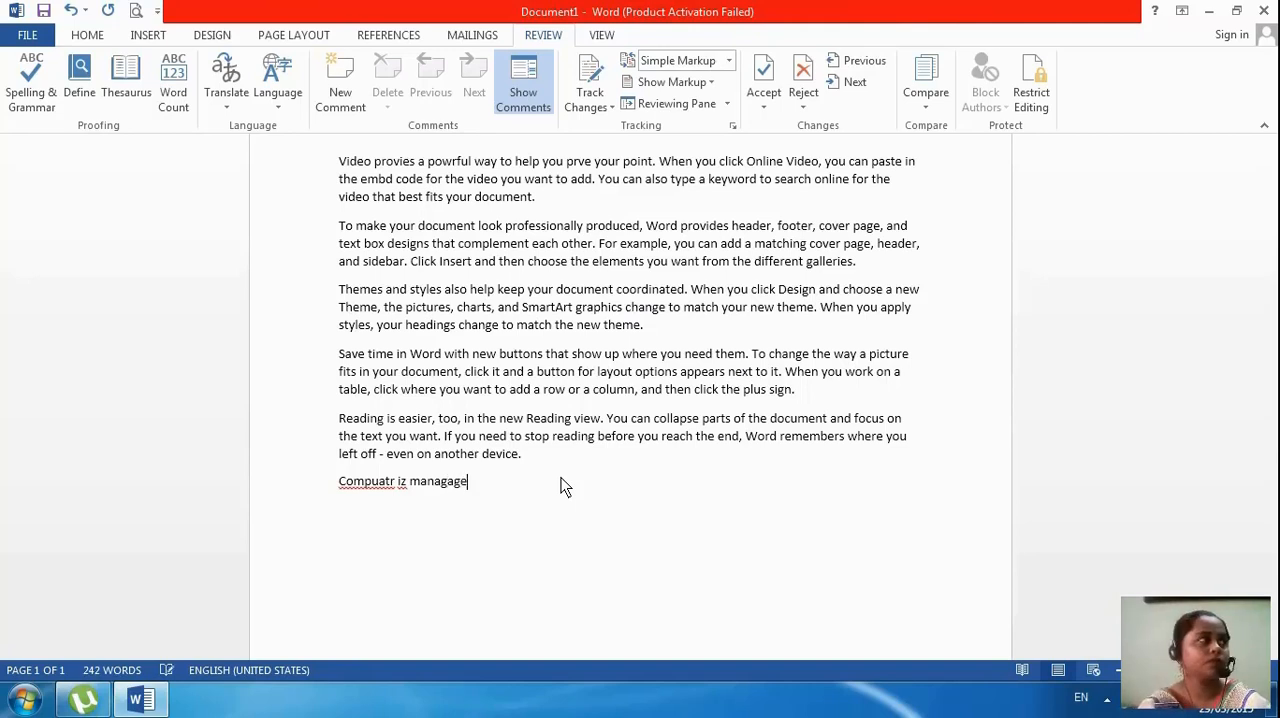
text(\)
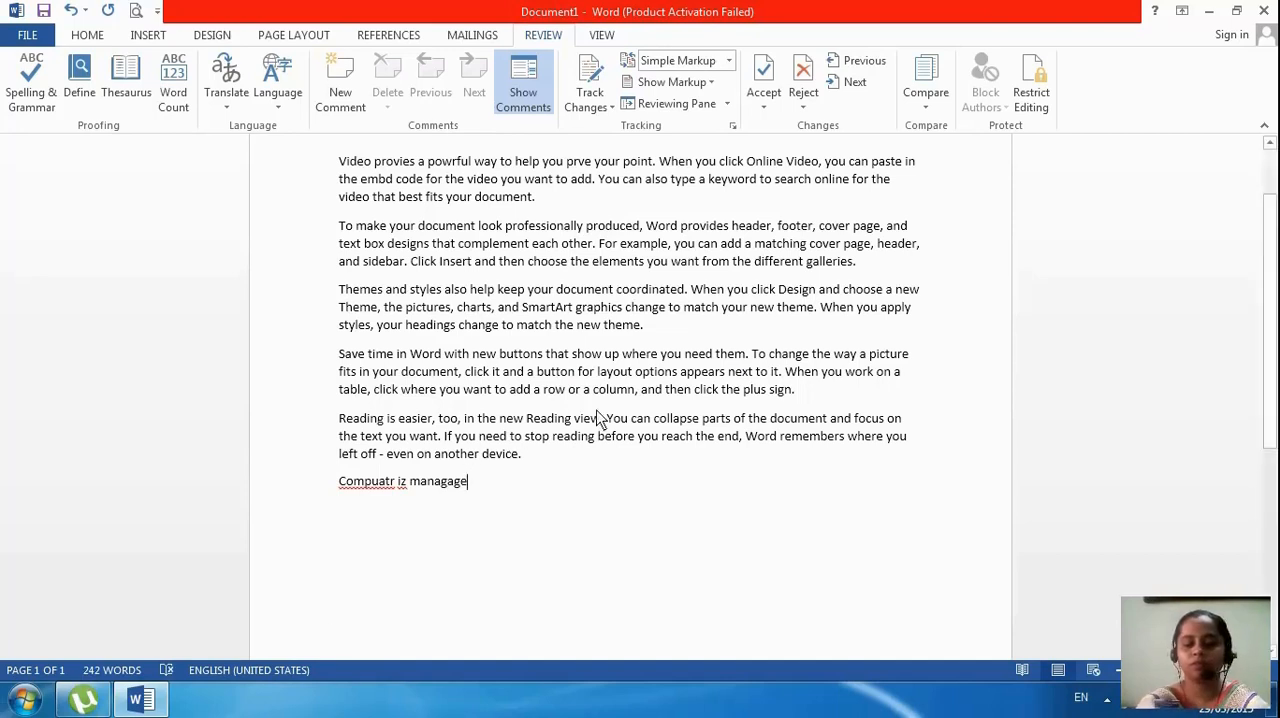
key(BackSpace)
key(BackSpace)
key(BackSpace)
key(BackSpace)
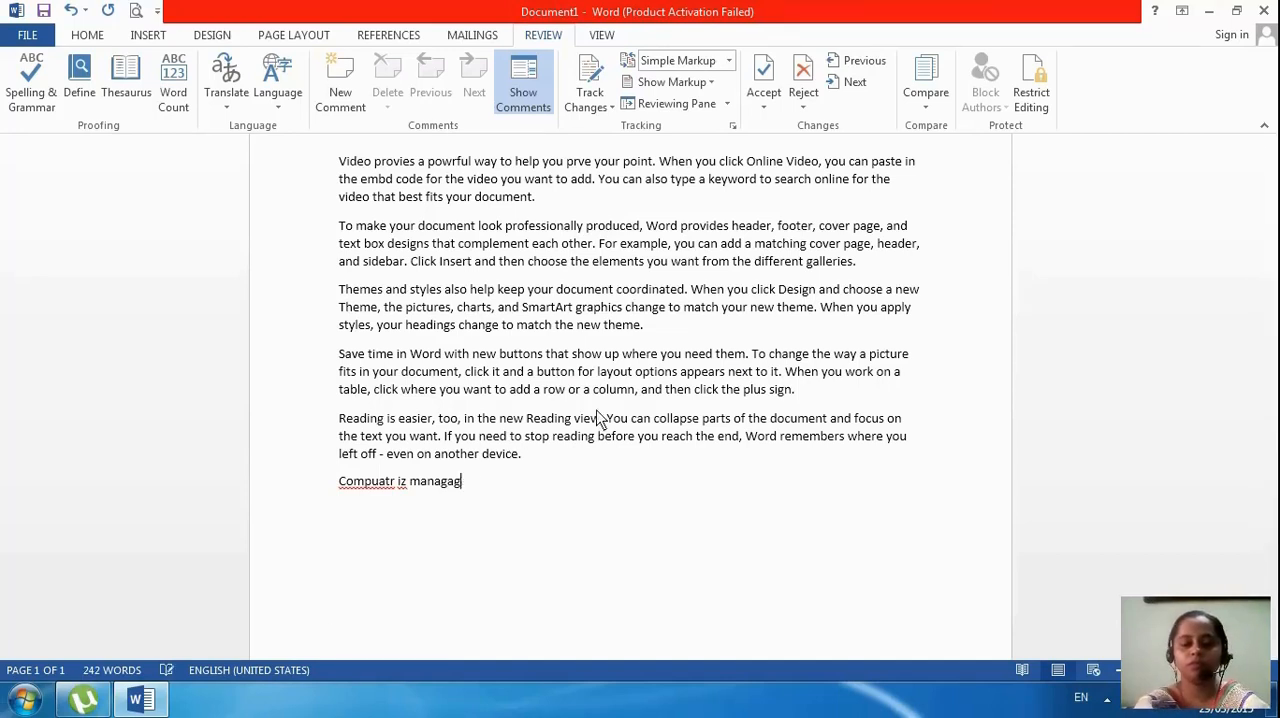
text(a)
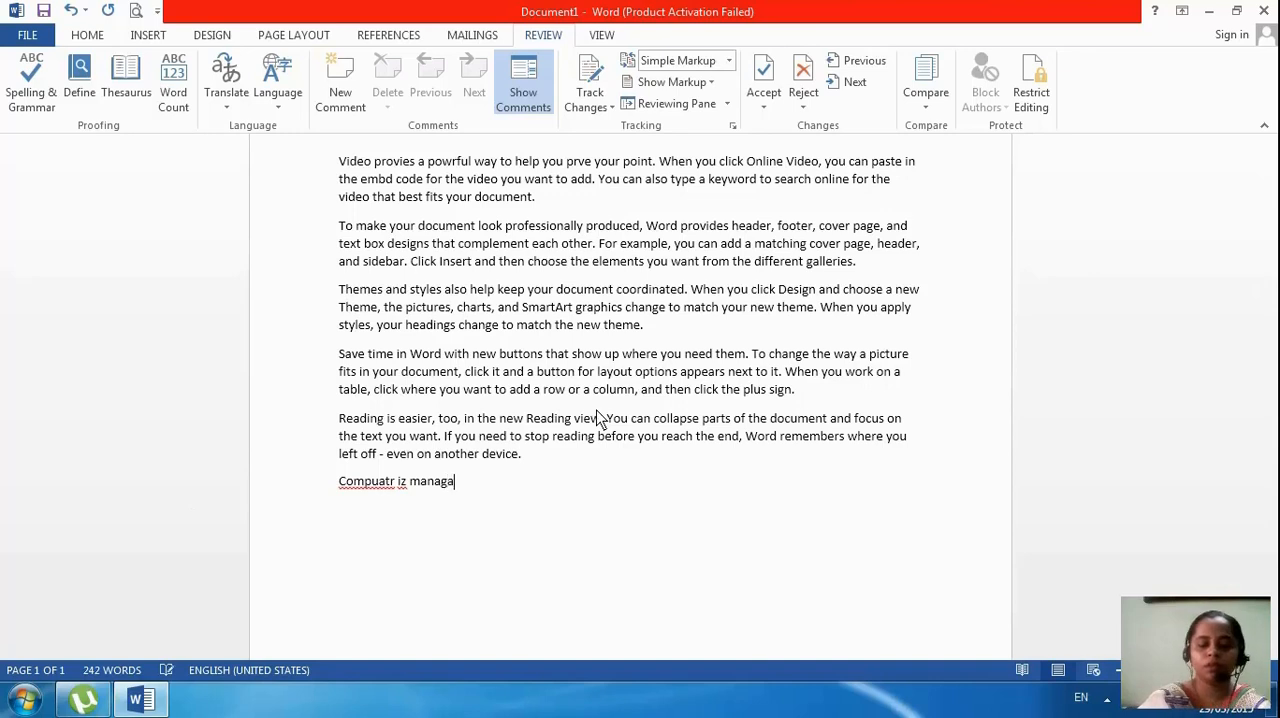
key(Return)
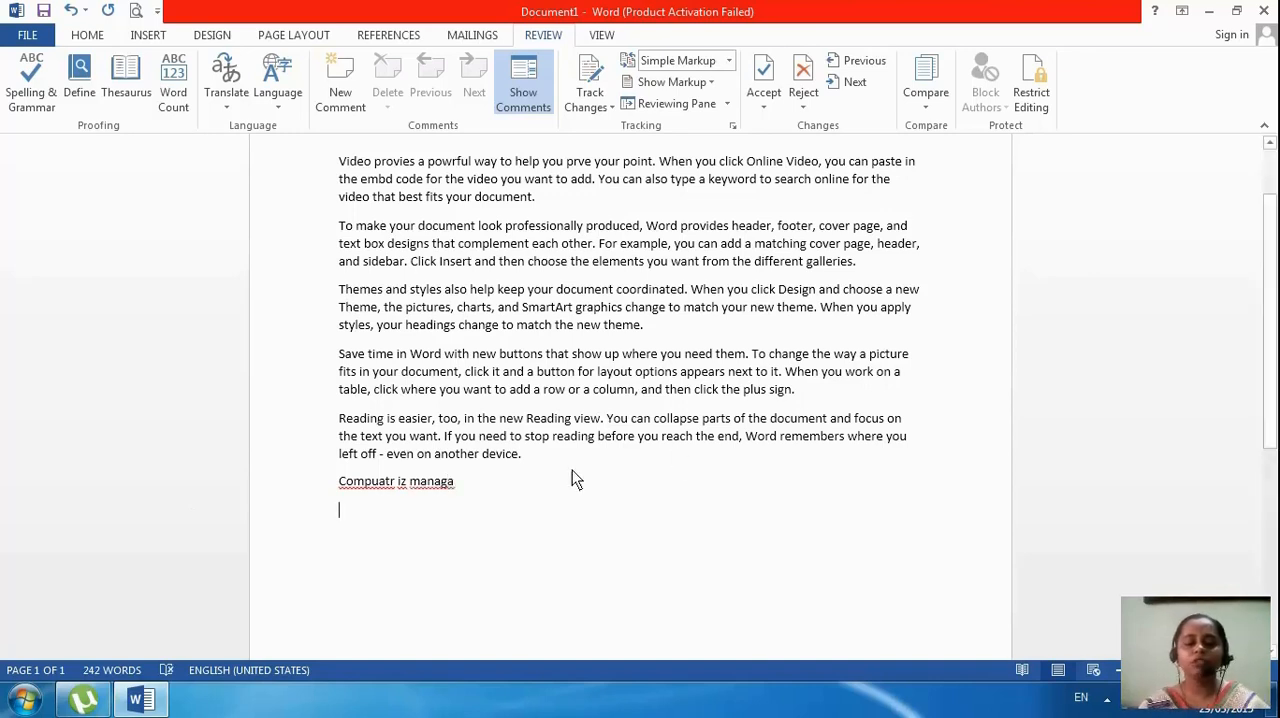
Run the spelling check on the line "Compuatr iz managa" and replace "Compuatr" with "Computer"
drag(466, 482, 327, 496)
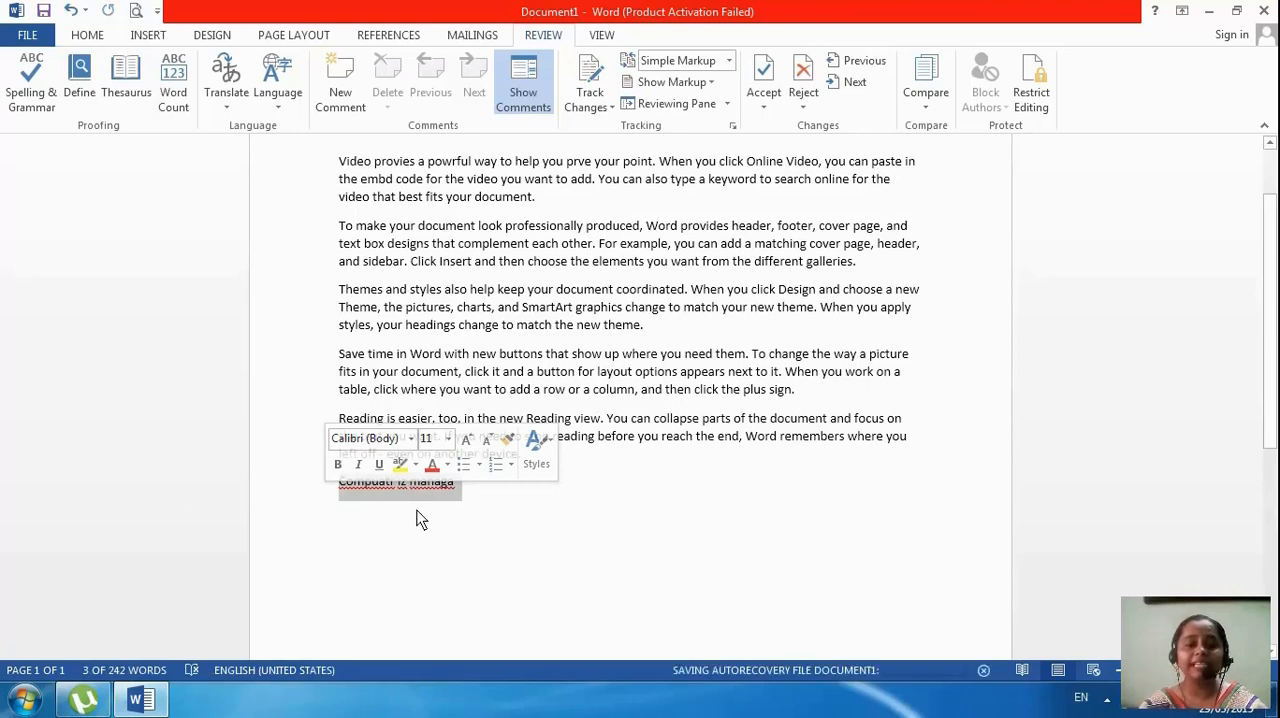
click(466, 510)
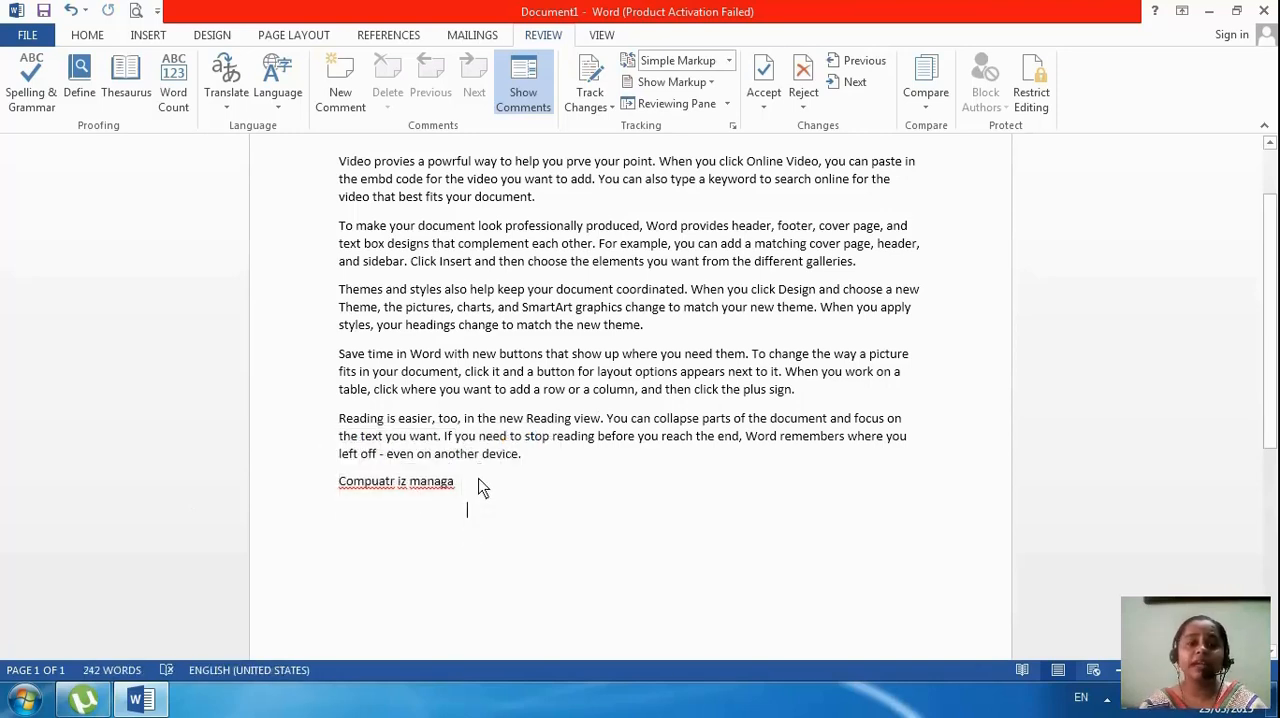
drag(481, 487, 306, 486)
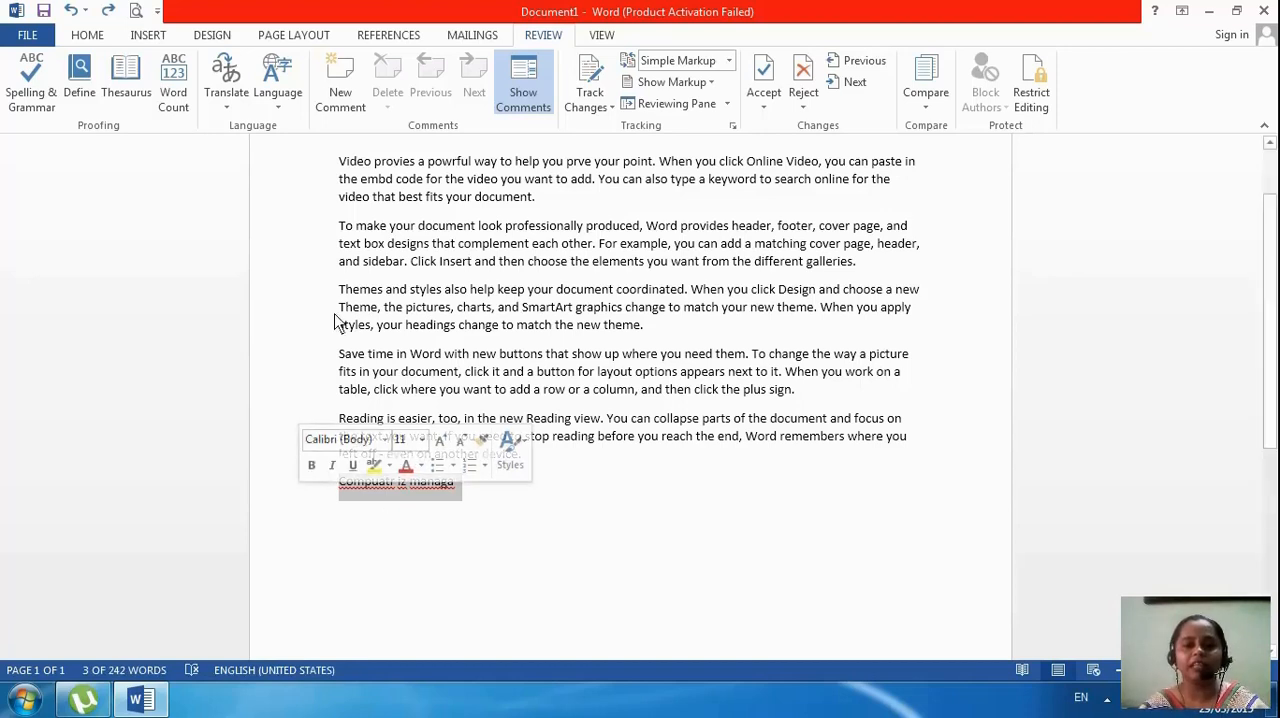
click(48, 95)
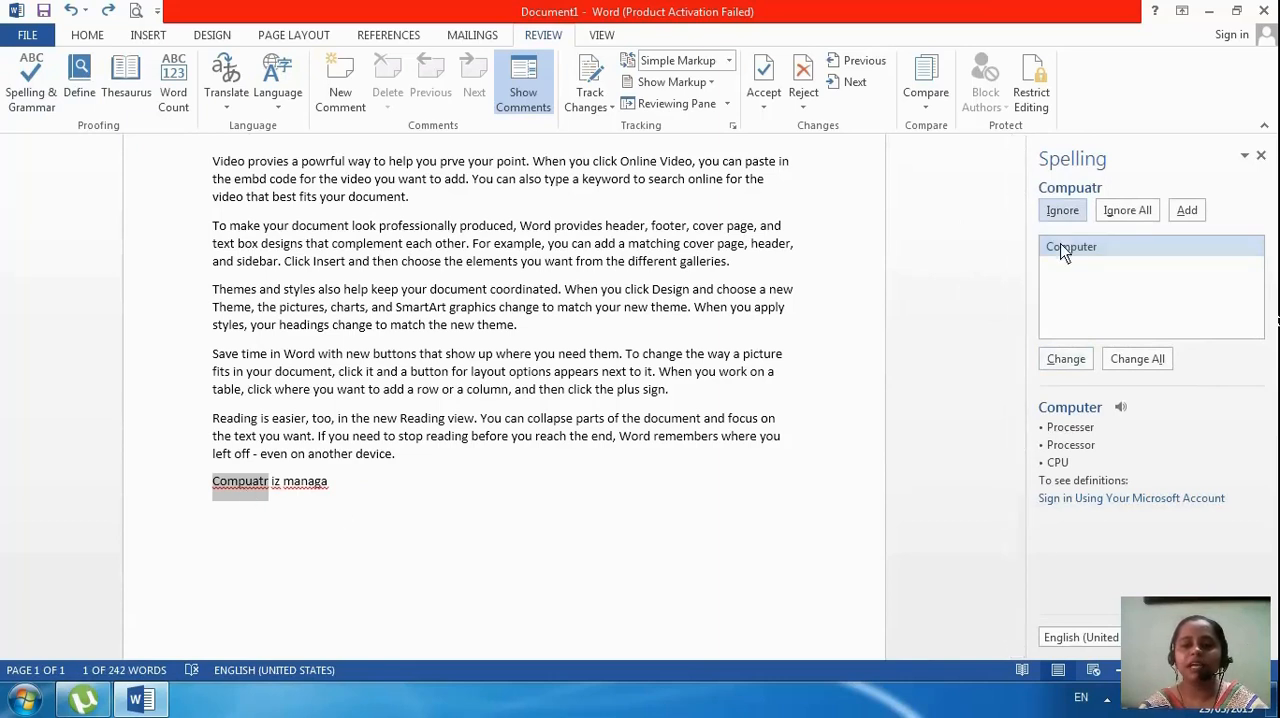
click(1066, 360)
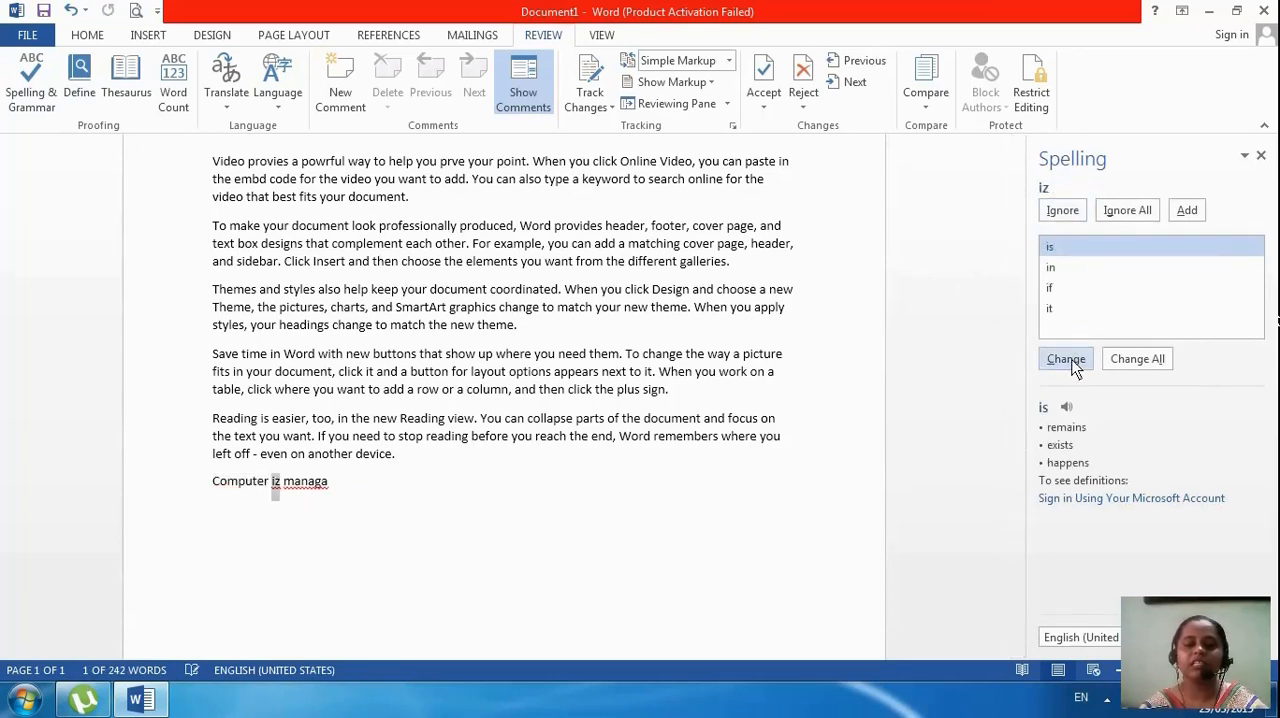
Replace "iz" with "is" and "managa" with "manage", and continue the check through the rest of the document
double_click(1049, 253)
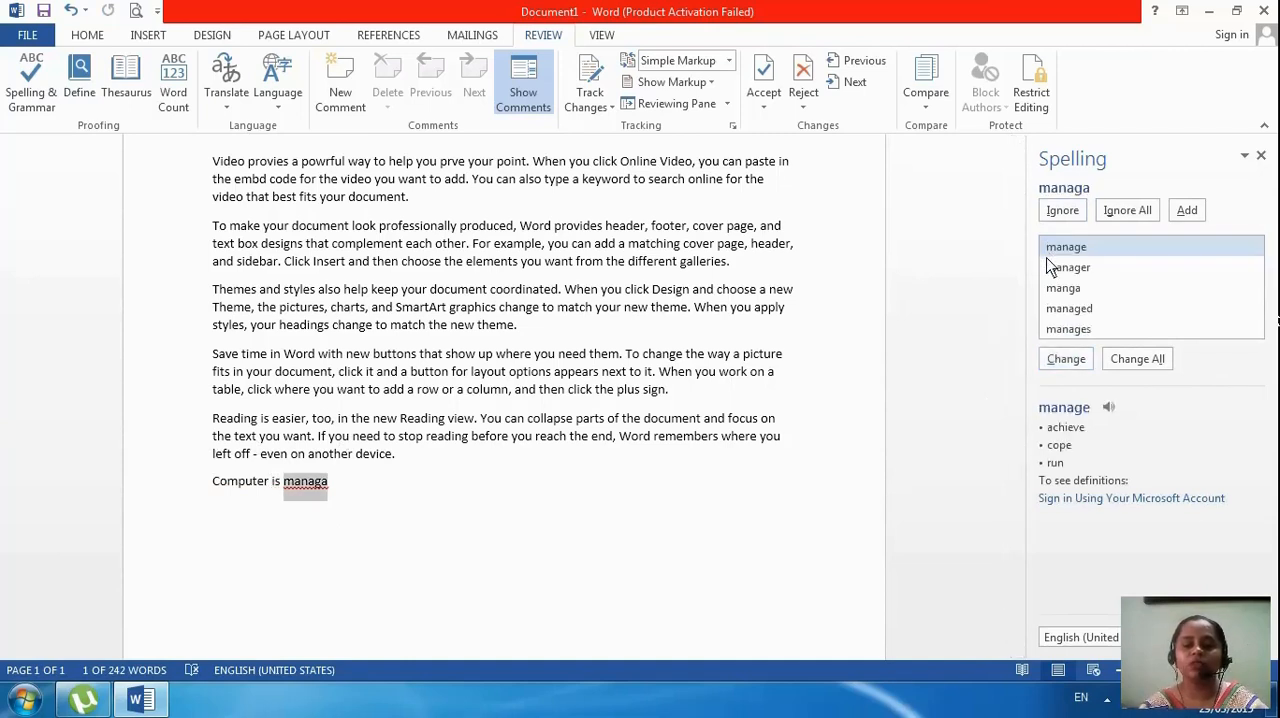
double_click(1047, 251)
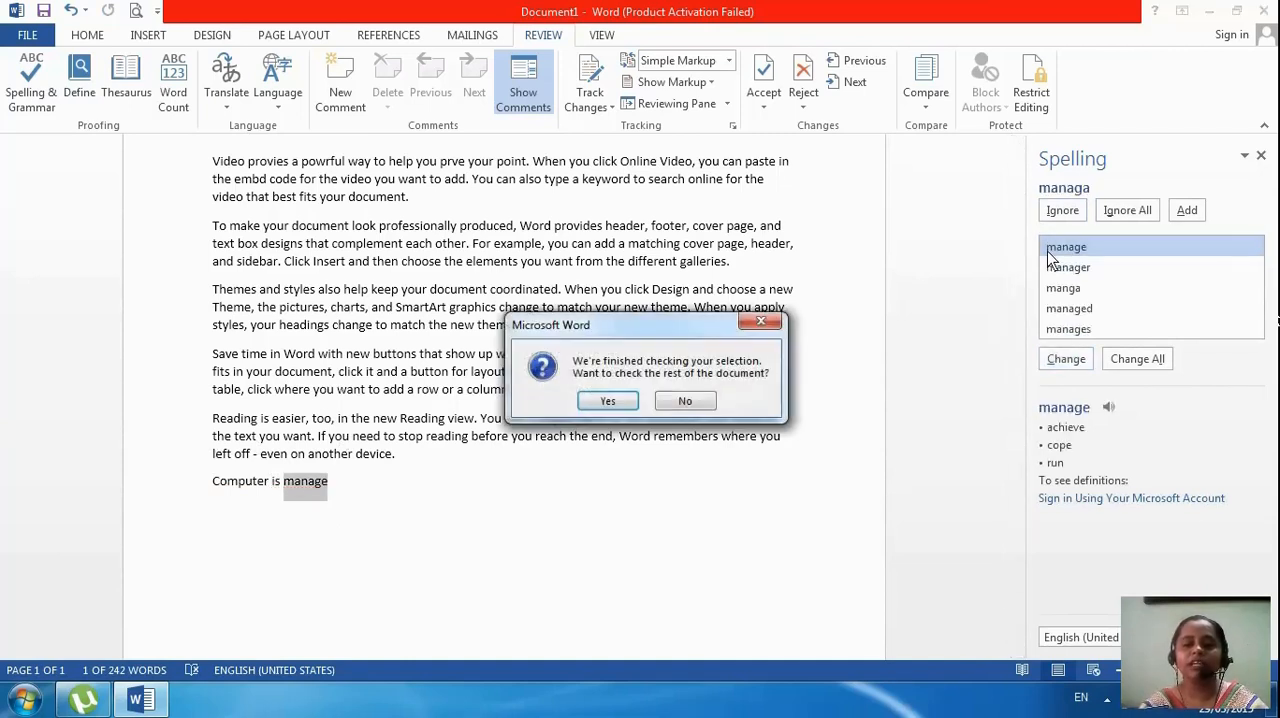
click(630, 407)
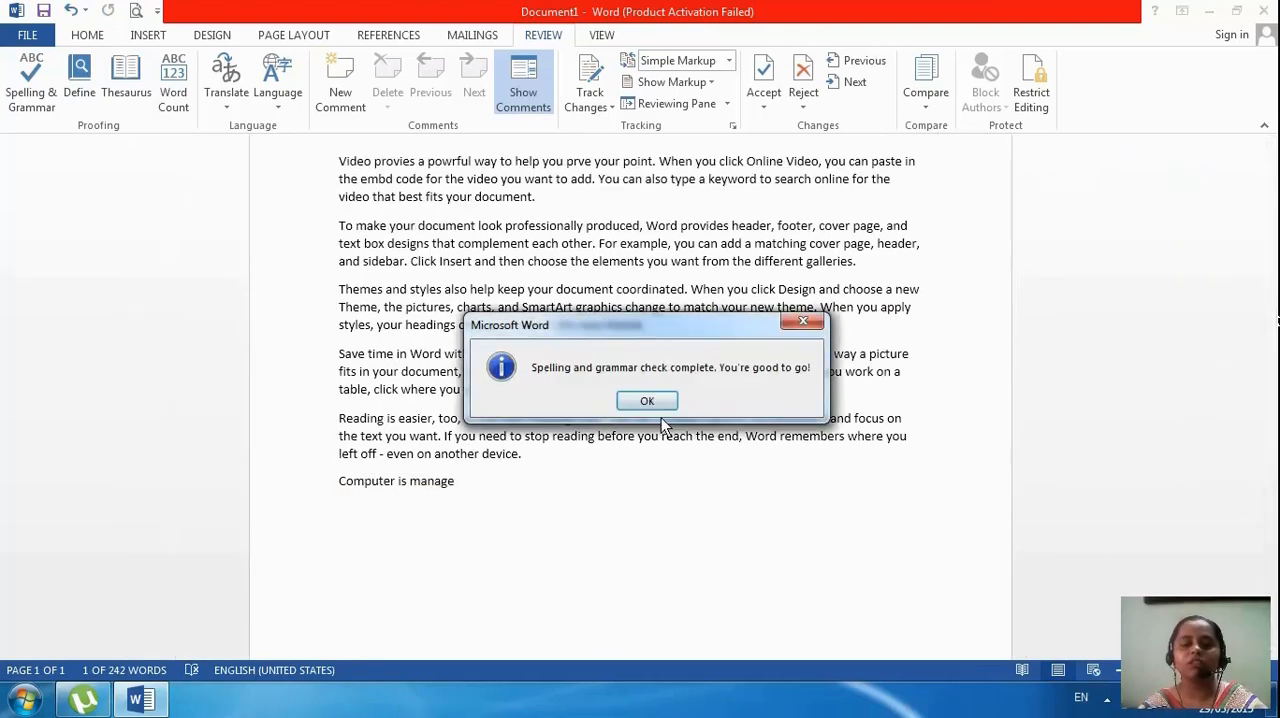
click(647, 401)
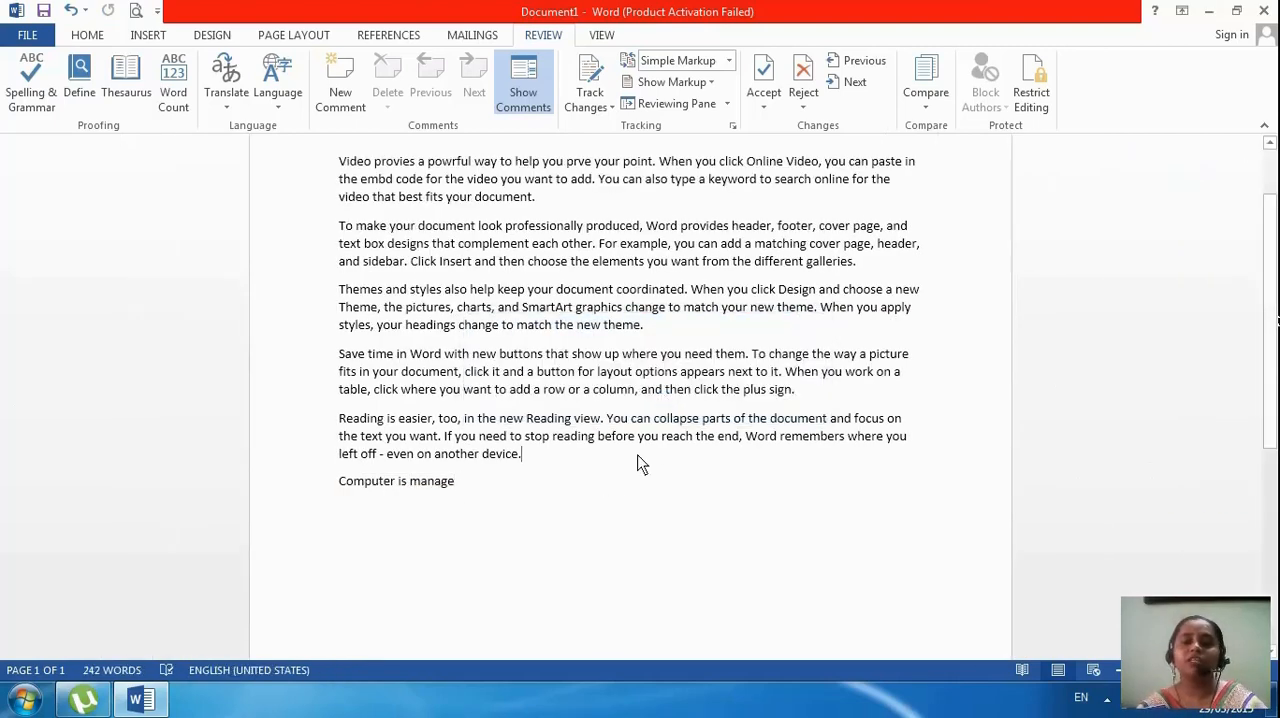
Run the spelling and grammar check on the entire selected text, declining to check the rest of the document
drag(510, 518, 187, 80)
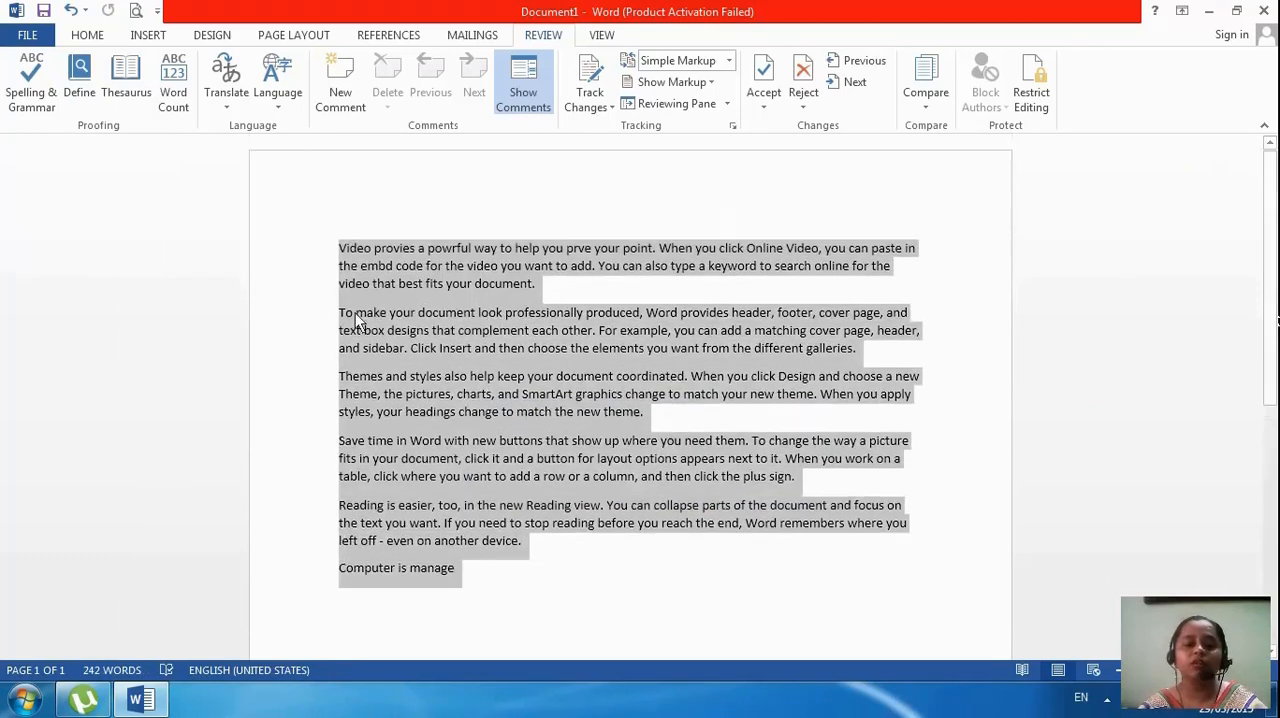
click(30, 80)
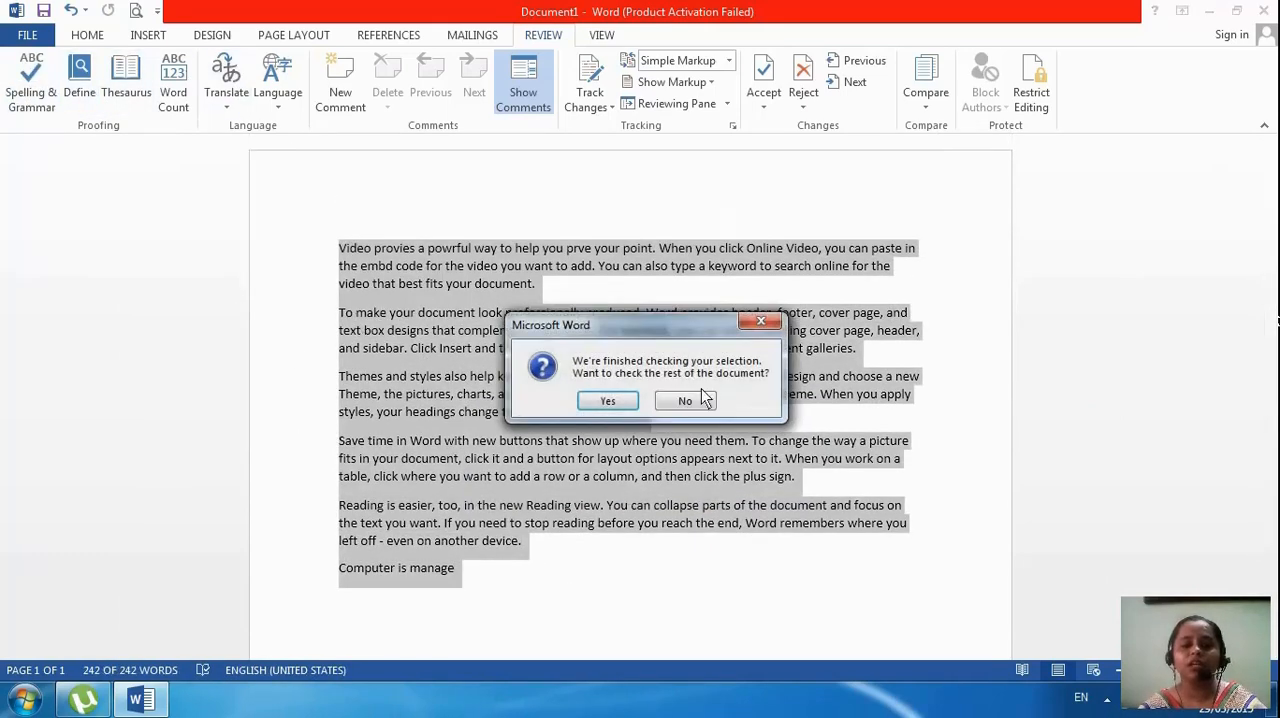
click(688, 402)
click(703, 421)
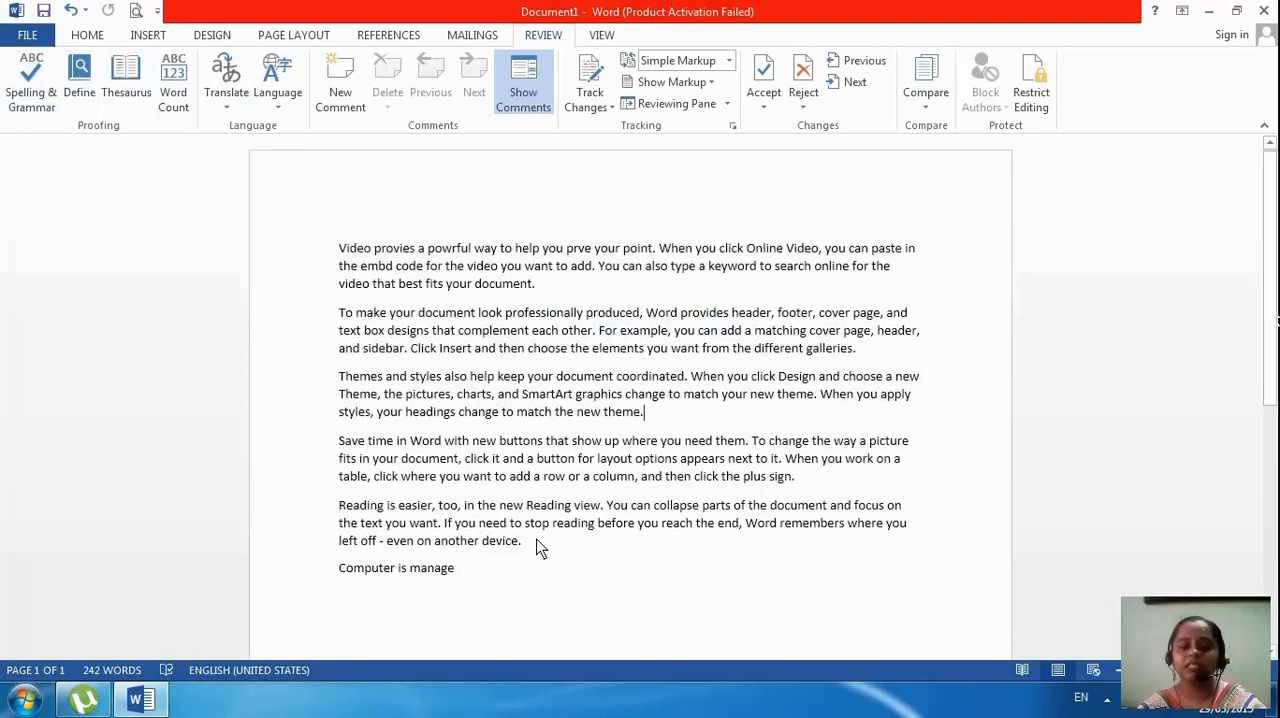
Insert an empty line above the line "Computer is manage"
drag(537, 541, 537, 554)
key(Return)
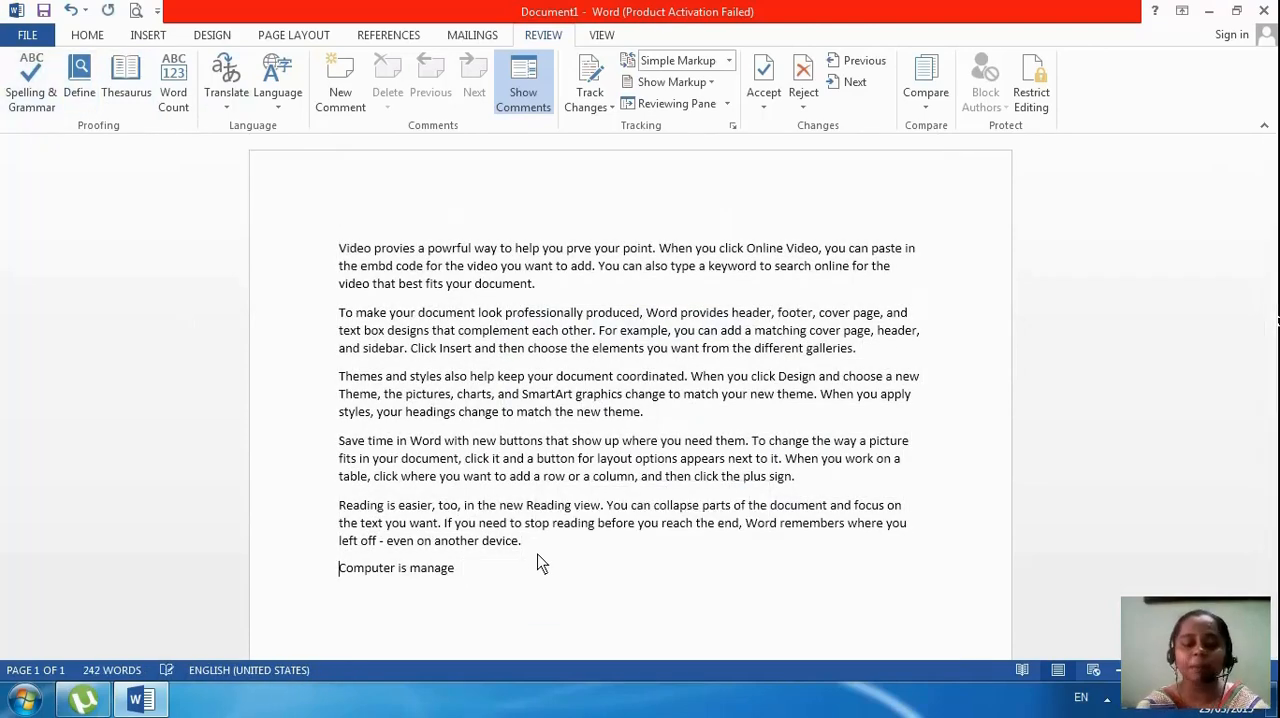
key(Return)
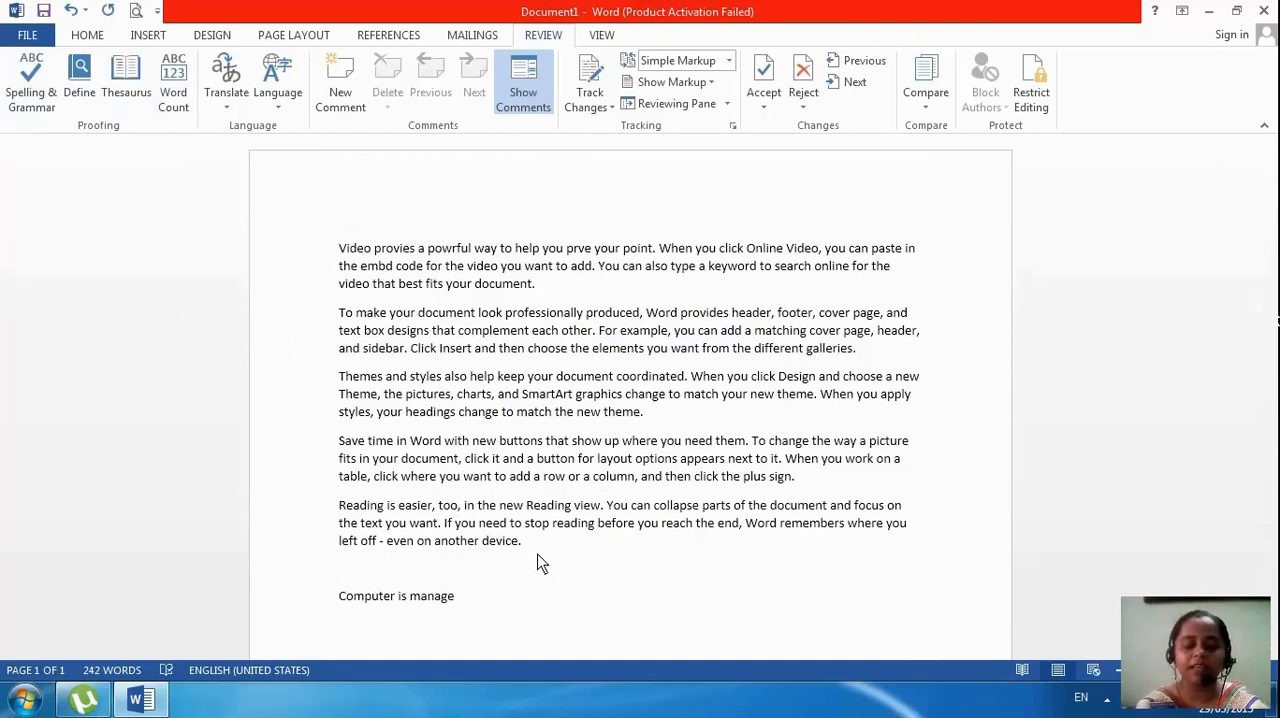
text(COMPU)
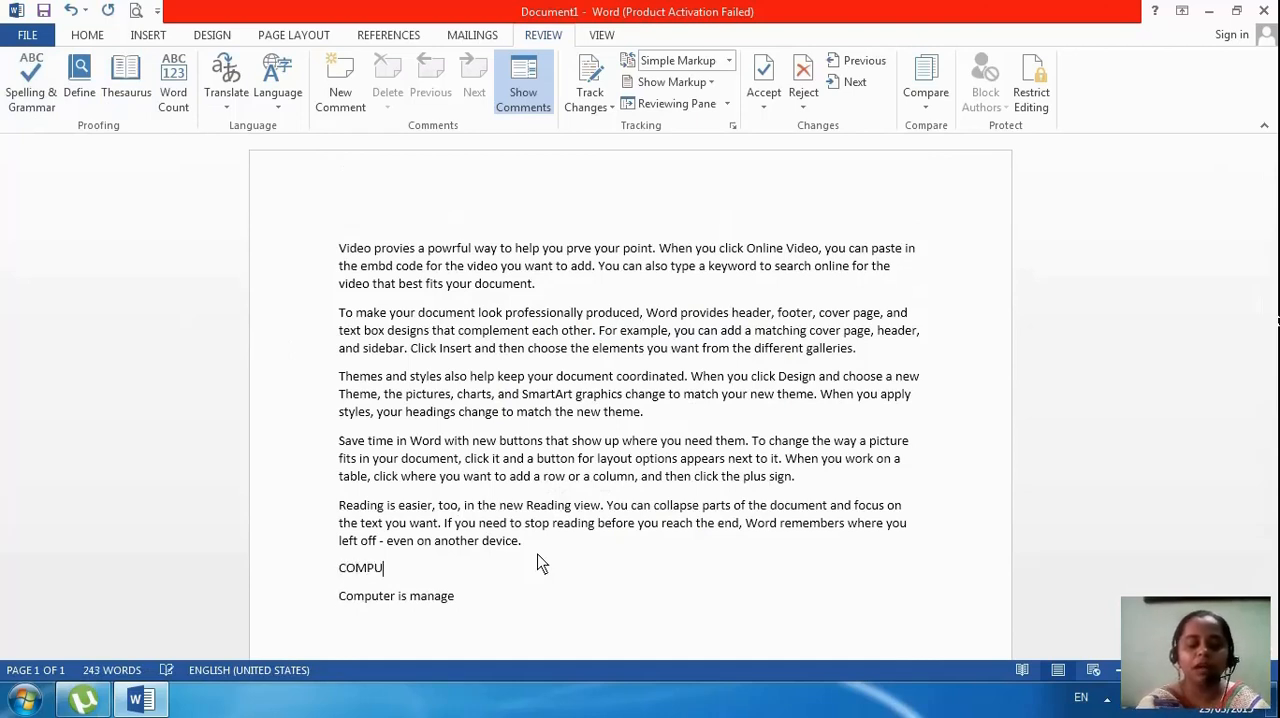
text(TAR)
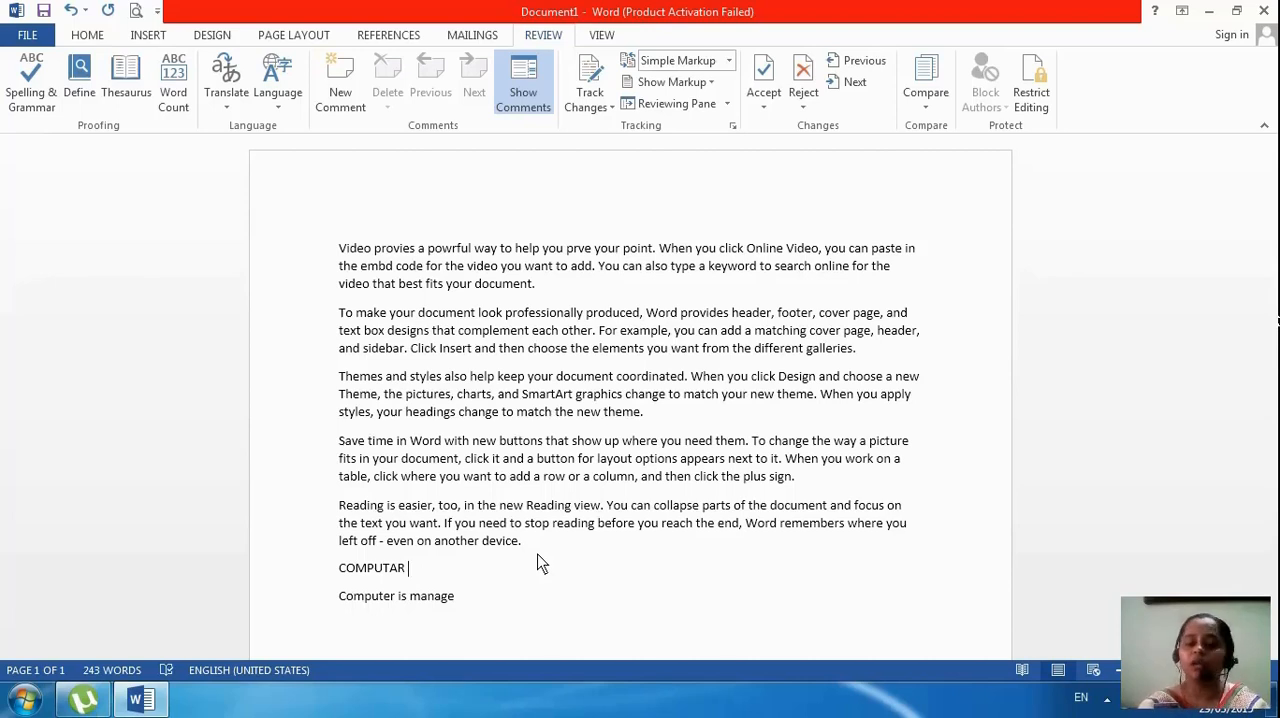
key(BackSpace)
key(BackSpace)
key(BackSpace)
key(BackSpace)
key(BackSpace)
key(BackSpace)
key(BackSpace)
key(BackSpace)
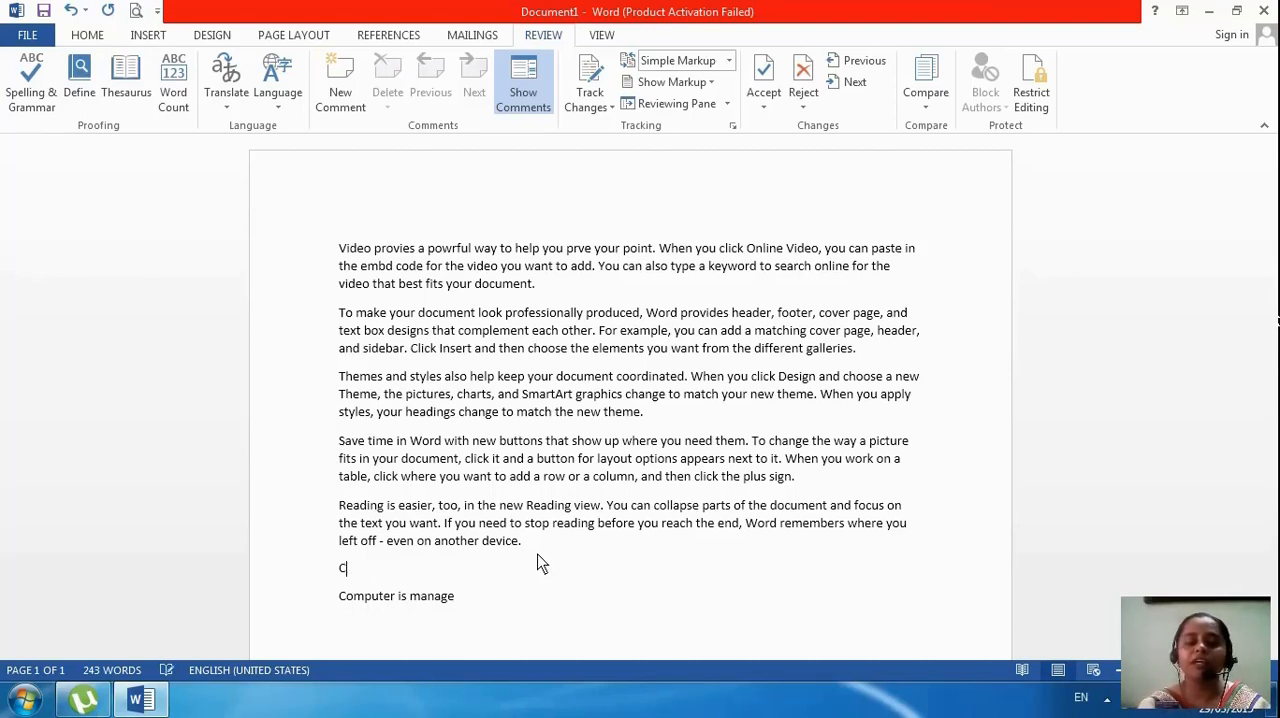
key(BackSpace)
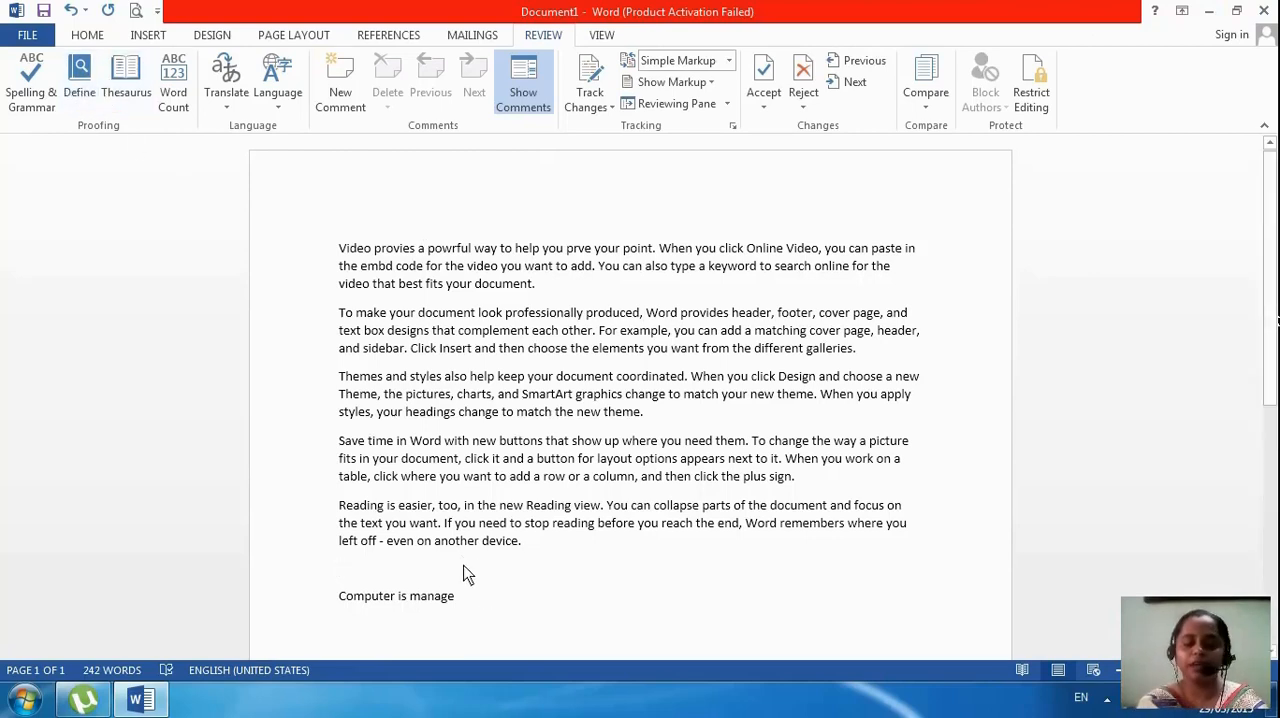
Enter three first names on separate lines above "Computer is manage" and start another line below them
text(Anisa)
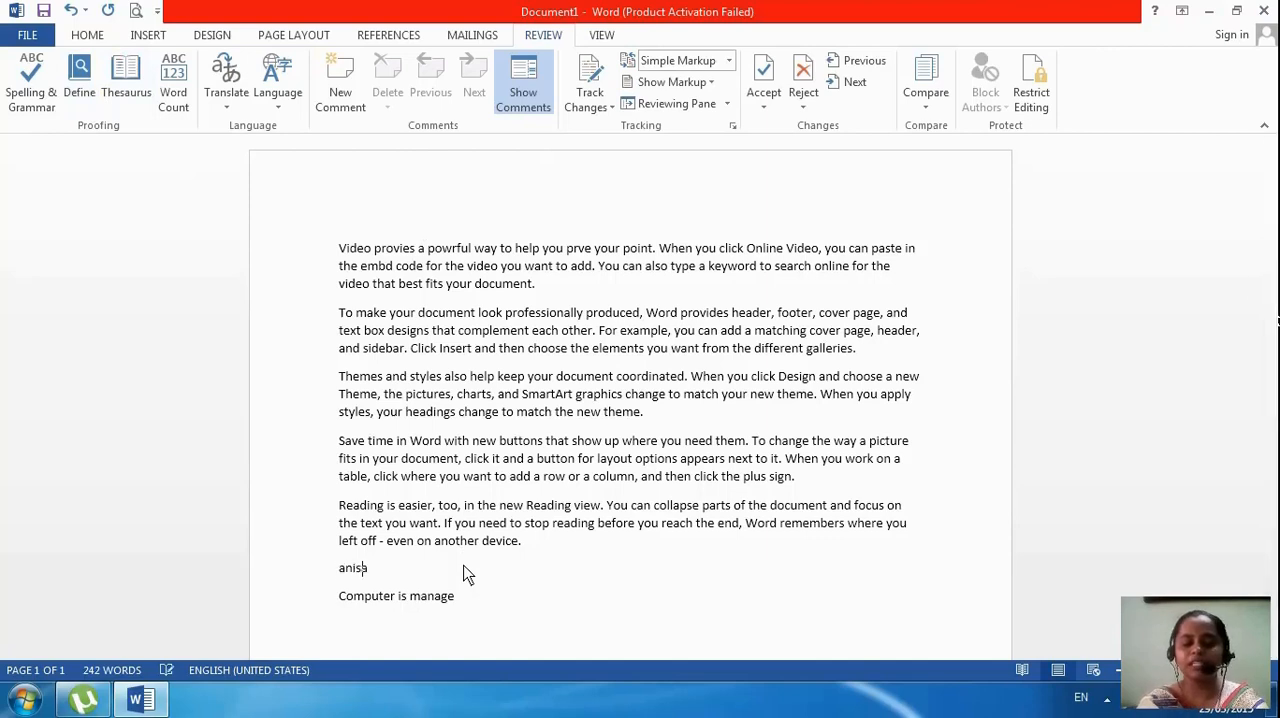
key(Return)
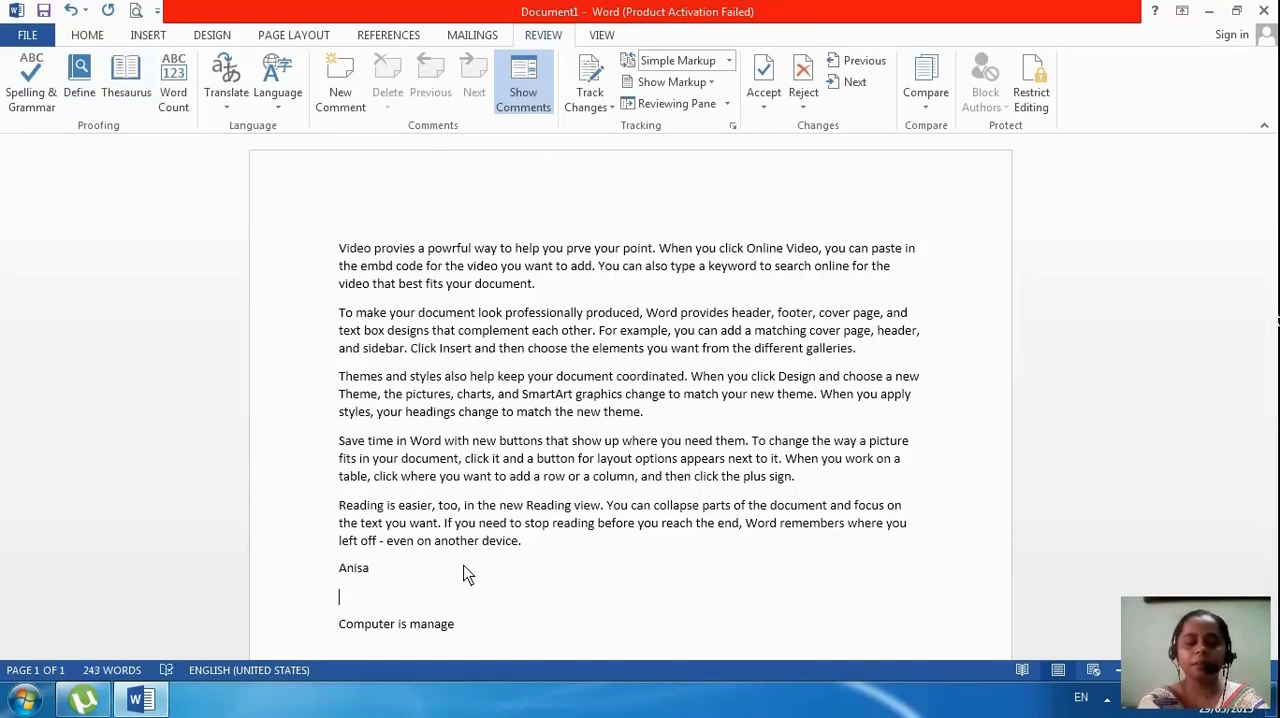
text(Pooja)
key(Return)
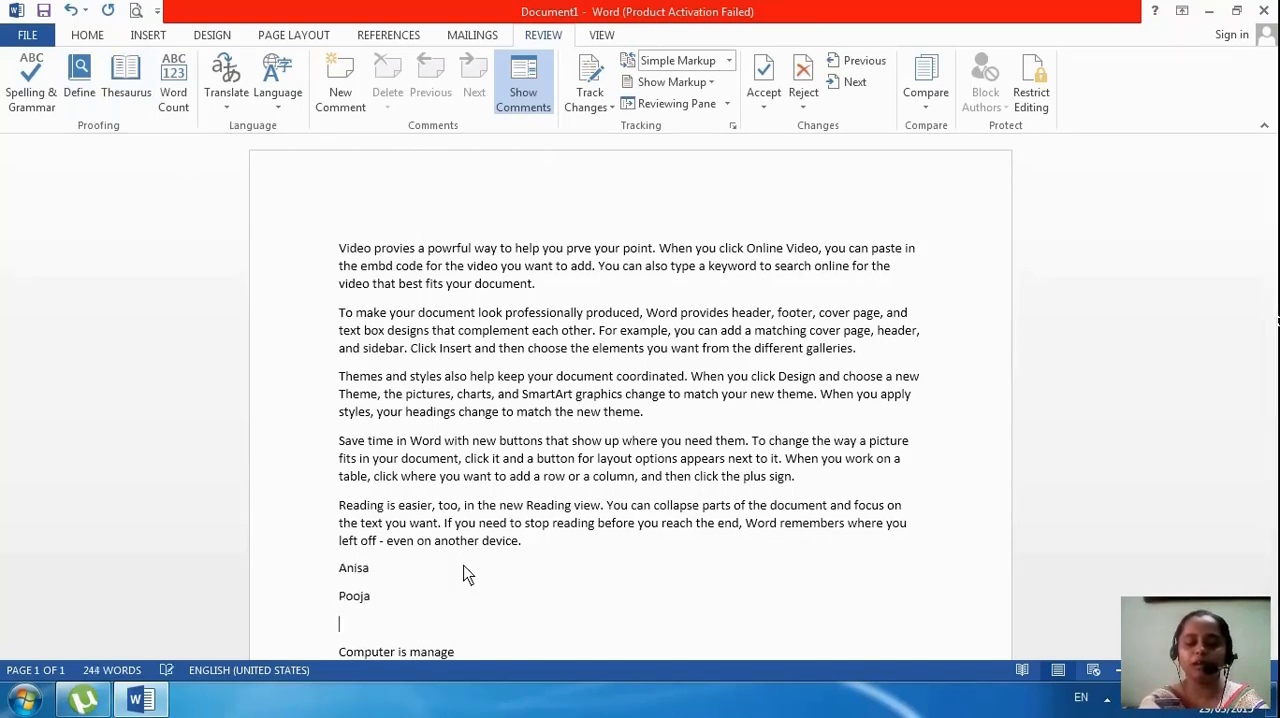
text(Kamal)
key(Return)
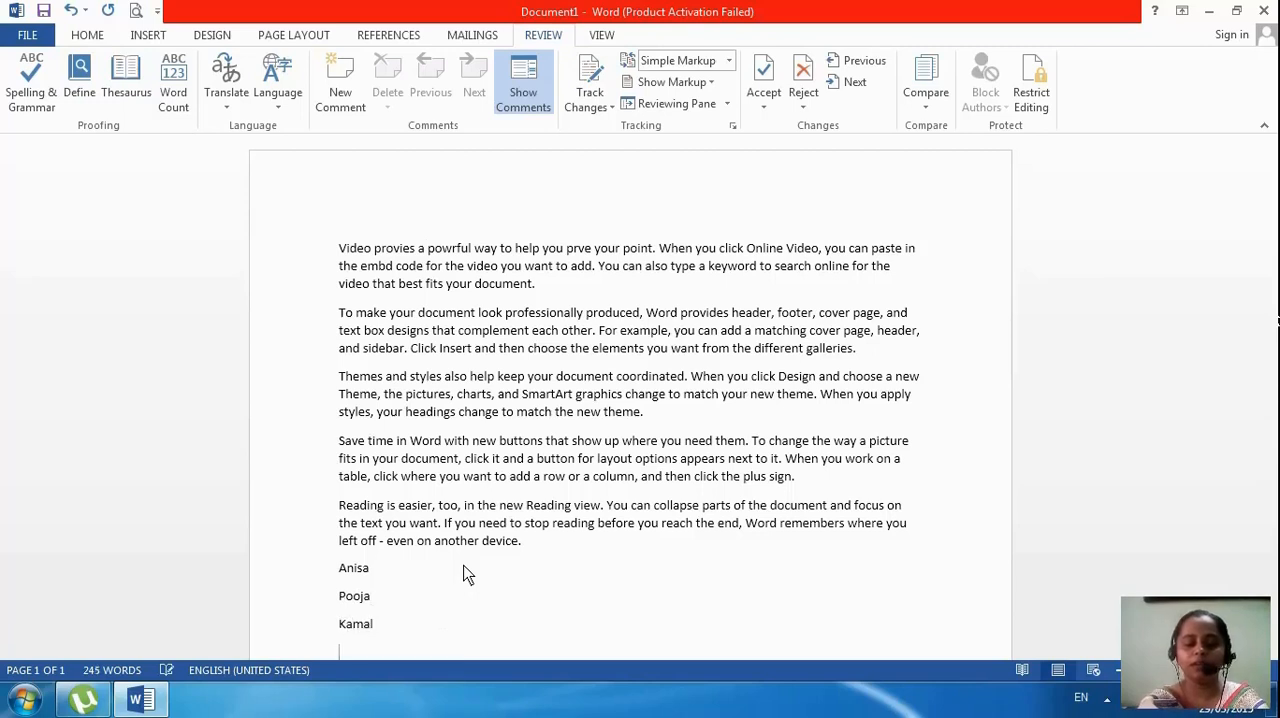
Fill the line below the three names with another name and the misspelled word "iz", and start a new paragraph
scroll(470, 565, down, 2)
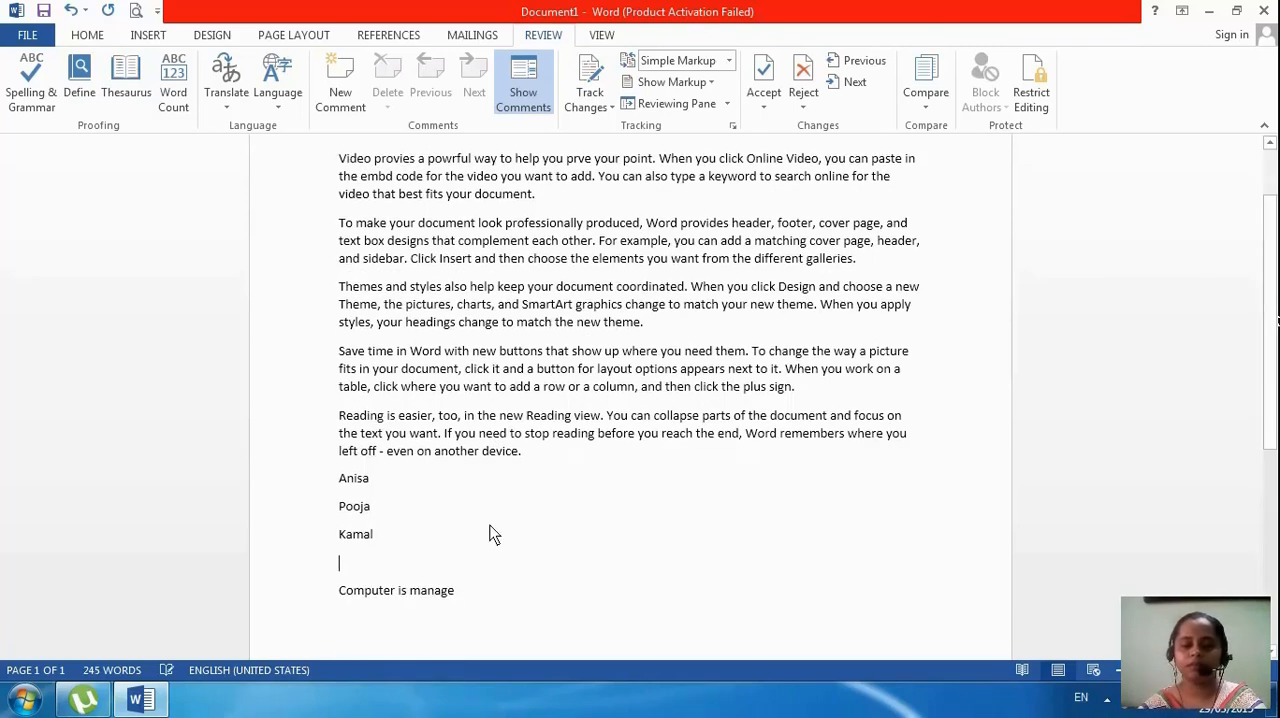
text(urek)
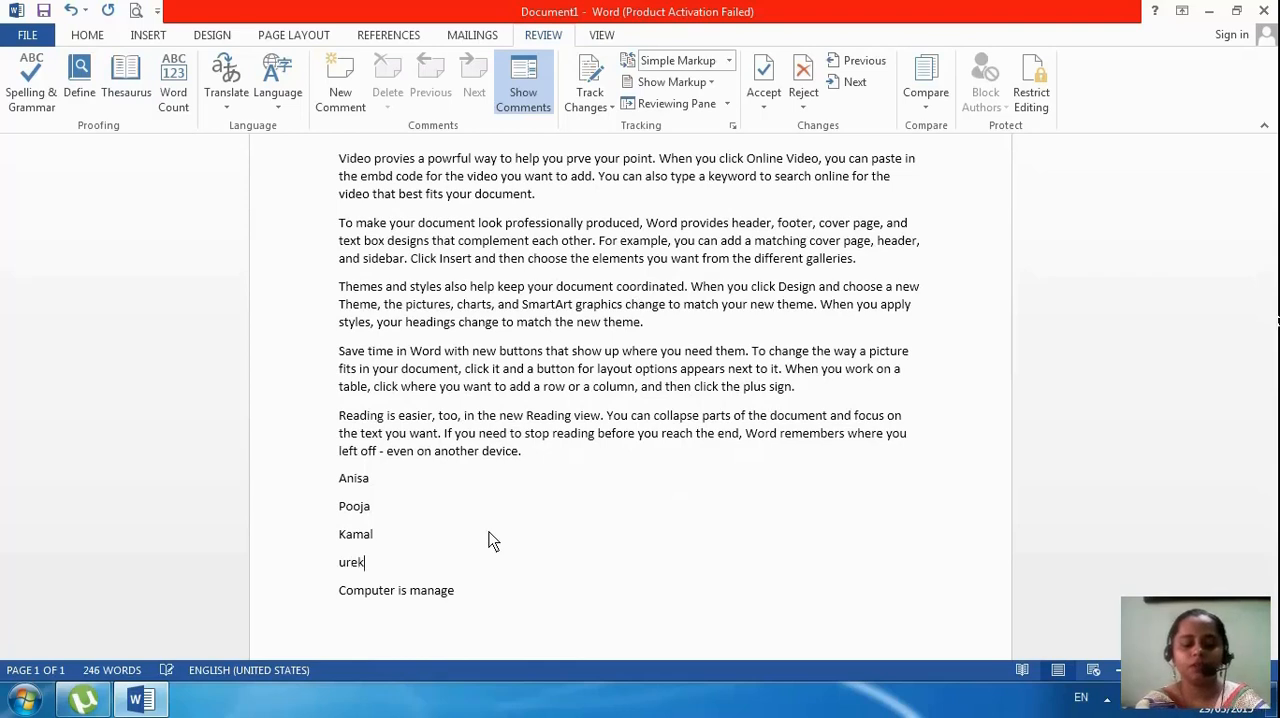
text(a iz)
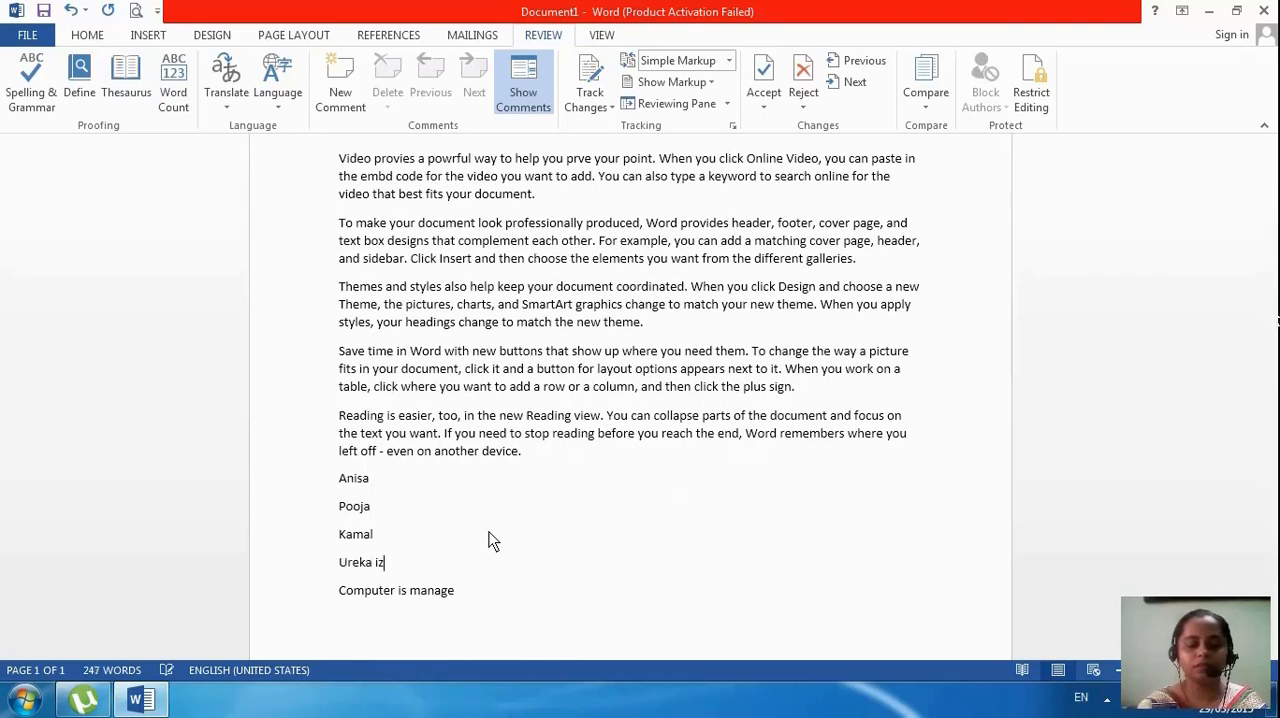
key(Return)
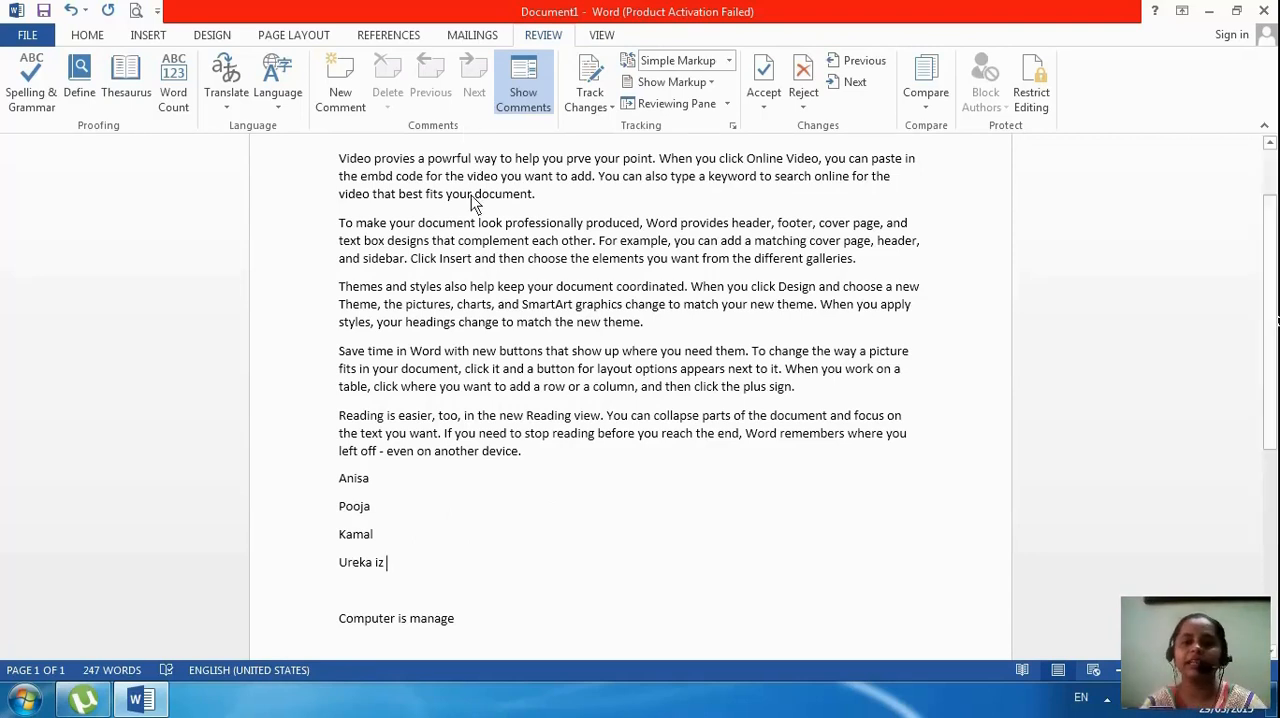
Check the spelling of the whole document and of the four new lines alone, declining to check the rest
click(33, 100)
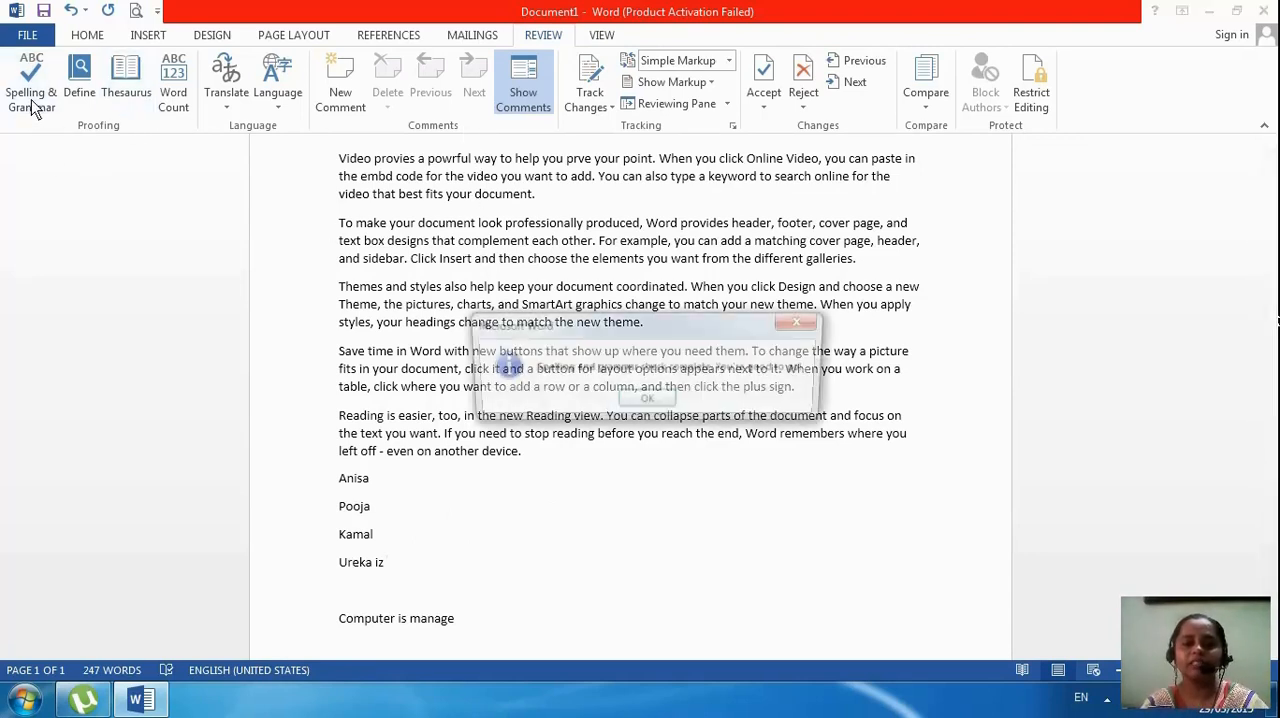
click(646, 401)
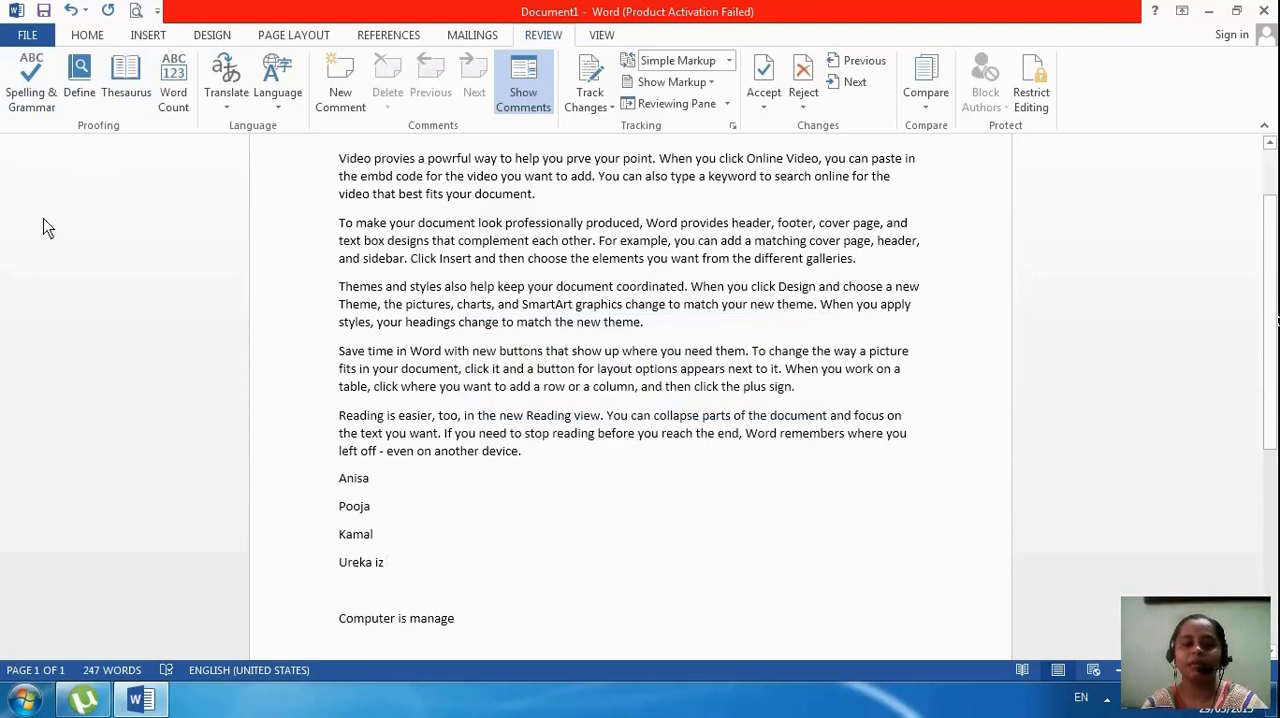
drag(335, 478, 408, 586)
click(28, 95)
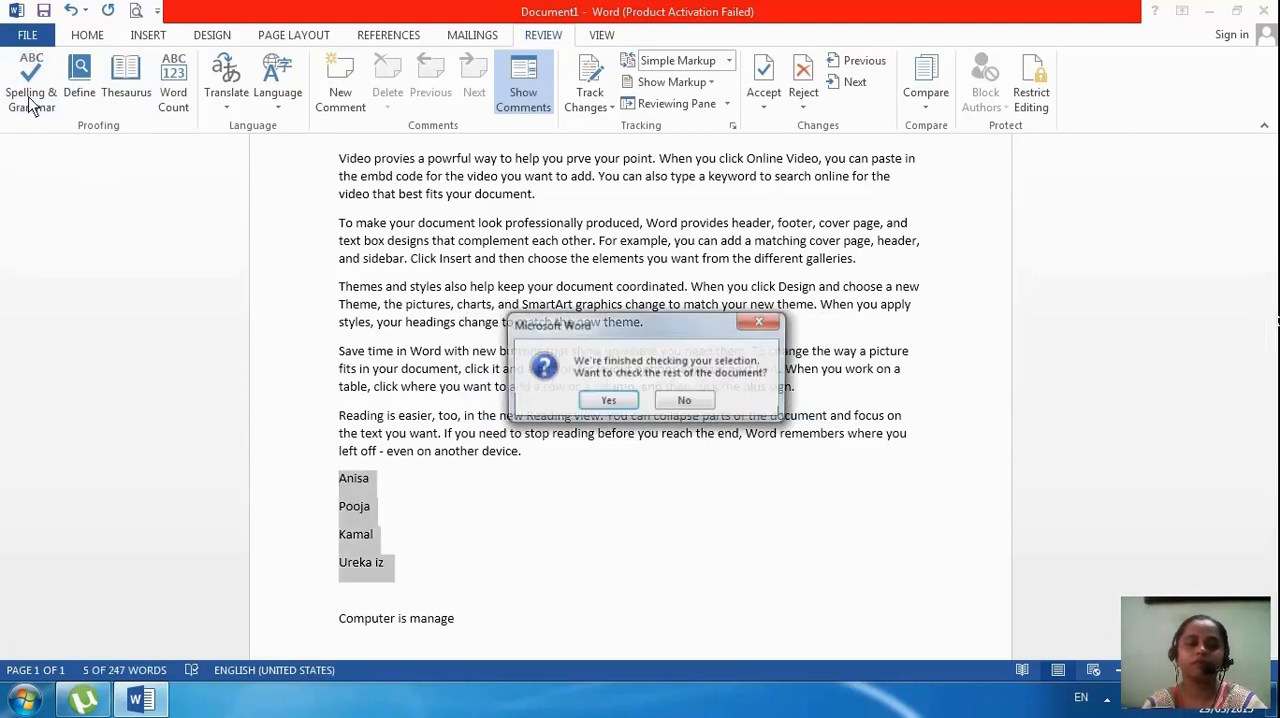
click(687, 402)
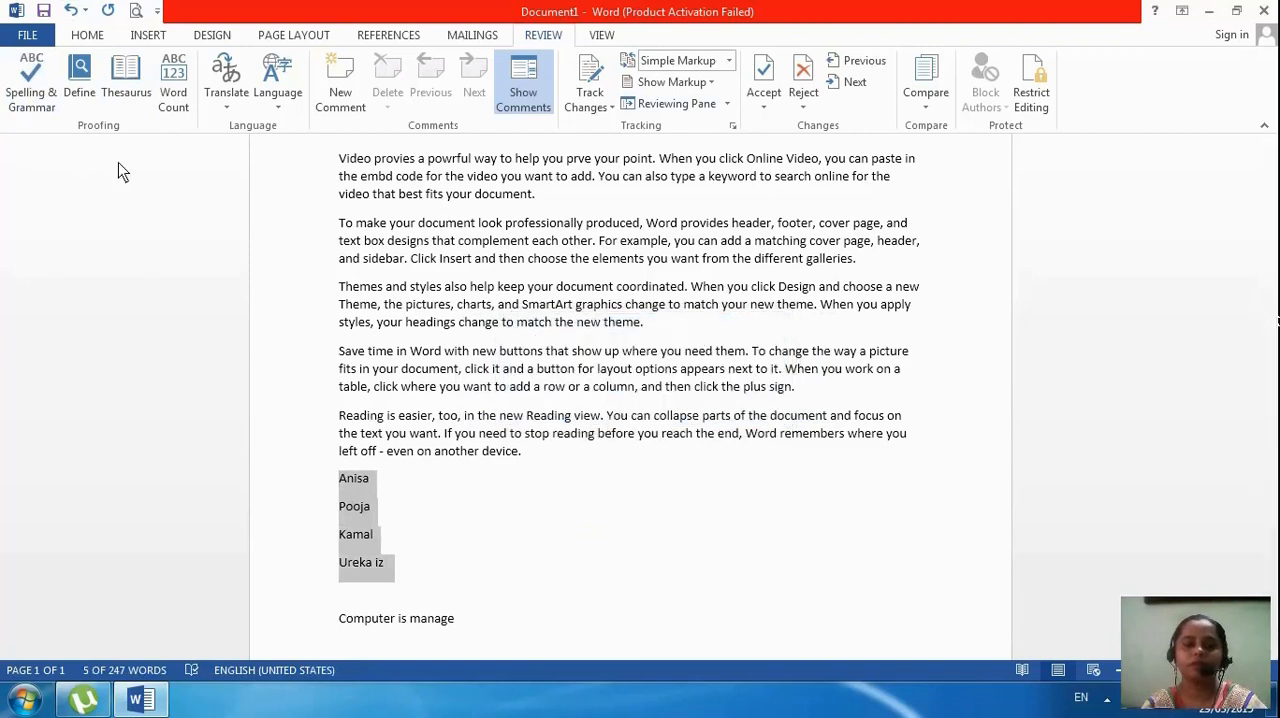
Look up the definition of the selected lines, open the dictionary sign-in and dismiss it without signing in
click(80, 88)
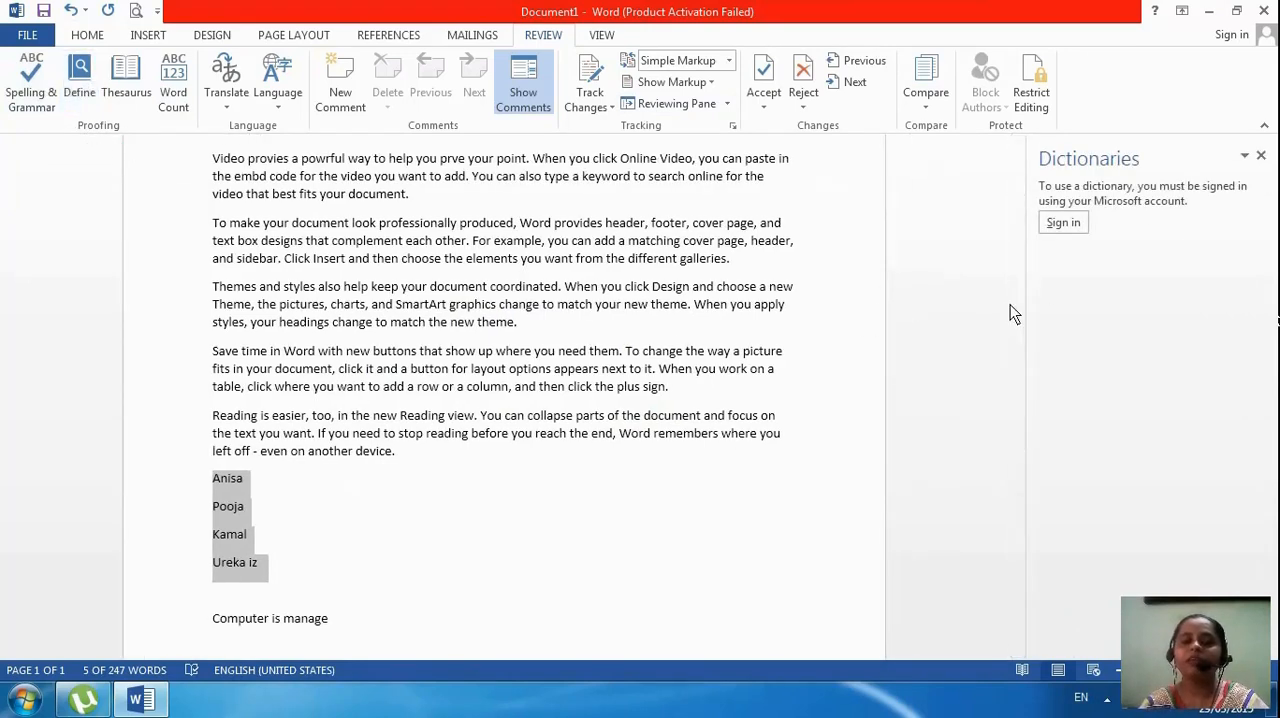
click(1062, 223)
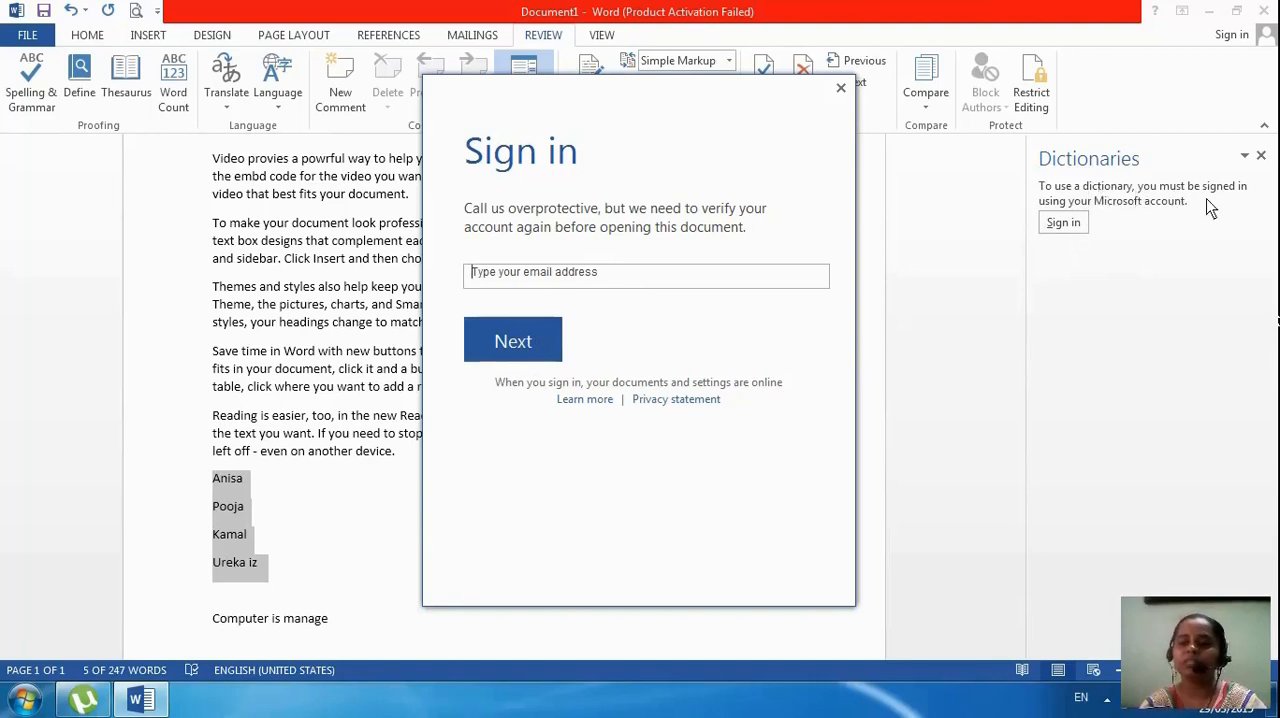
click(843, 88)
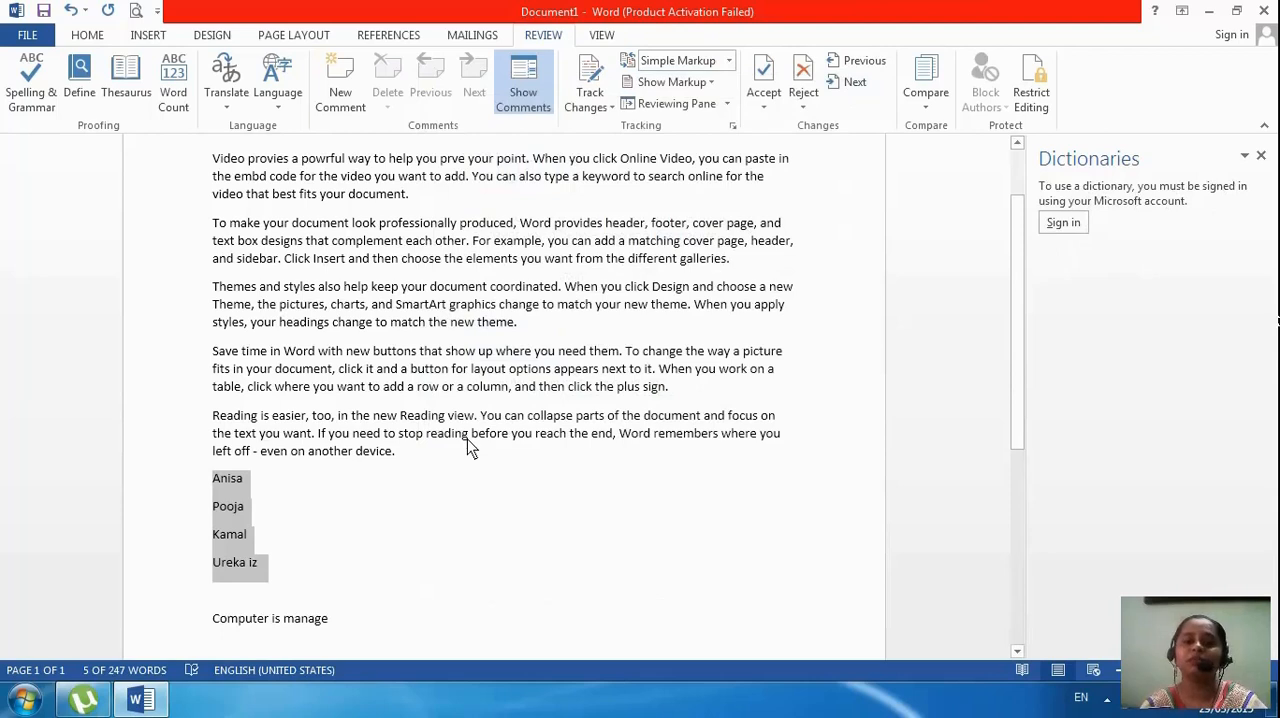
Select "manage" in the last line, open and dismiss the dictionary sign-in again, and look the word up in the Thesaurus
click(385, 512)
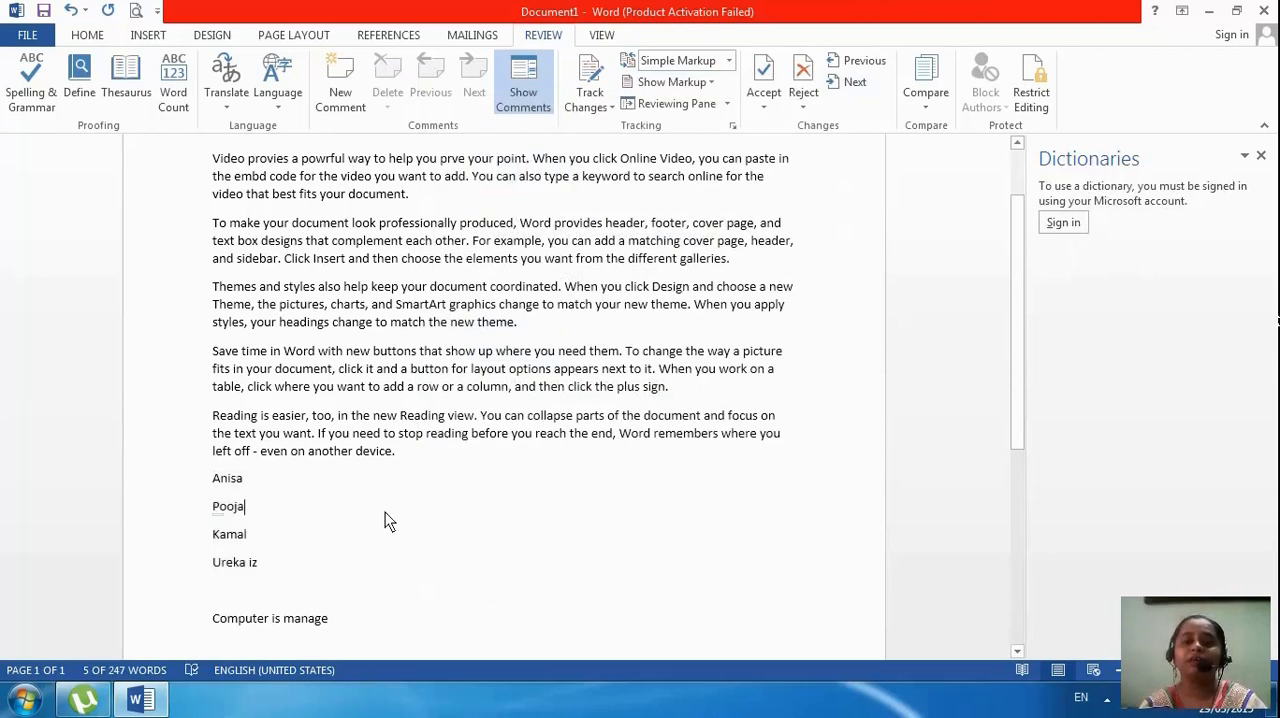
click(340, 540)
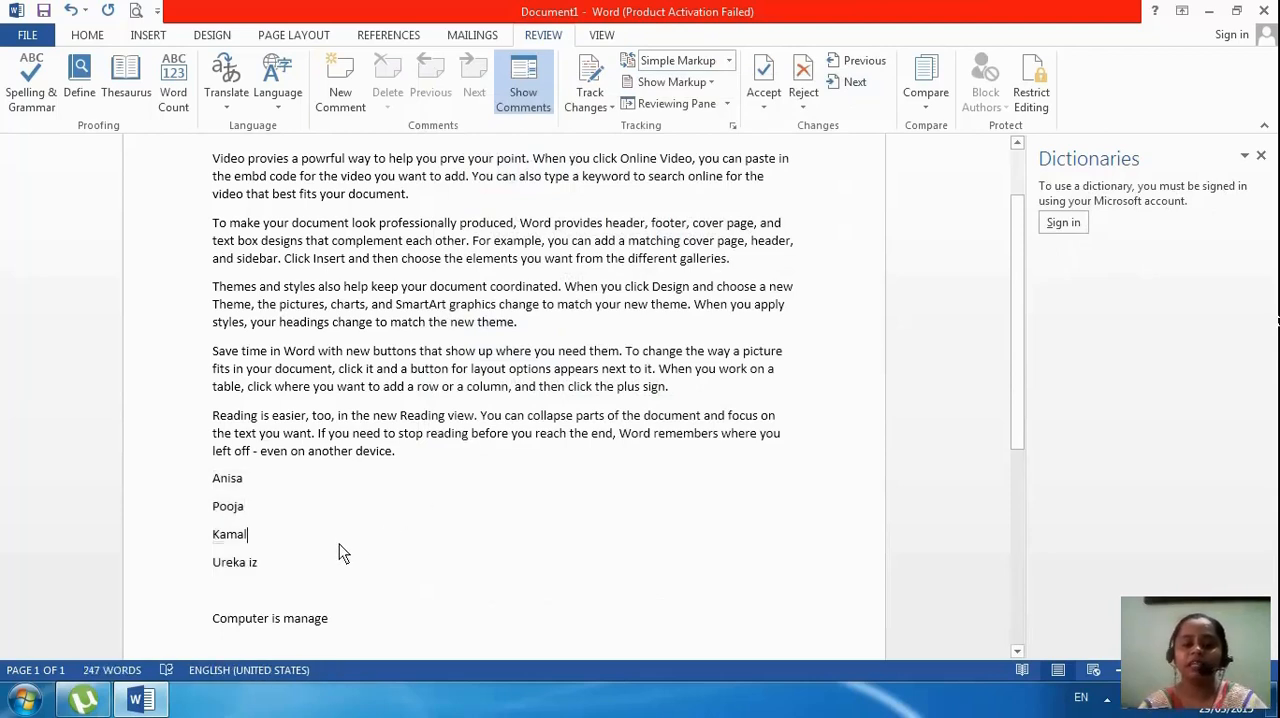
drag(330, 621, 286, 620)
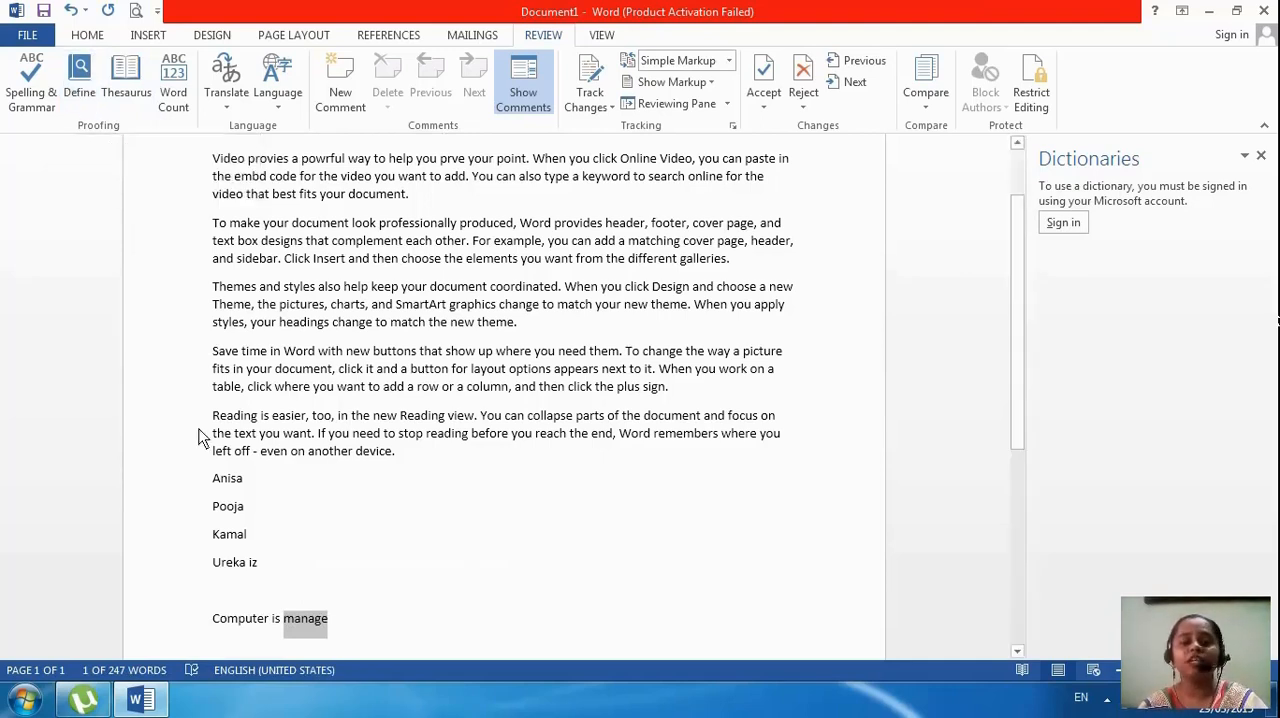
triple_click(268, 623)
double_click(290, 621)
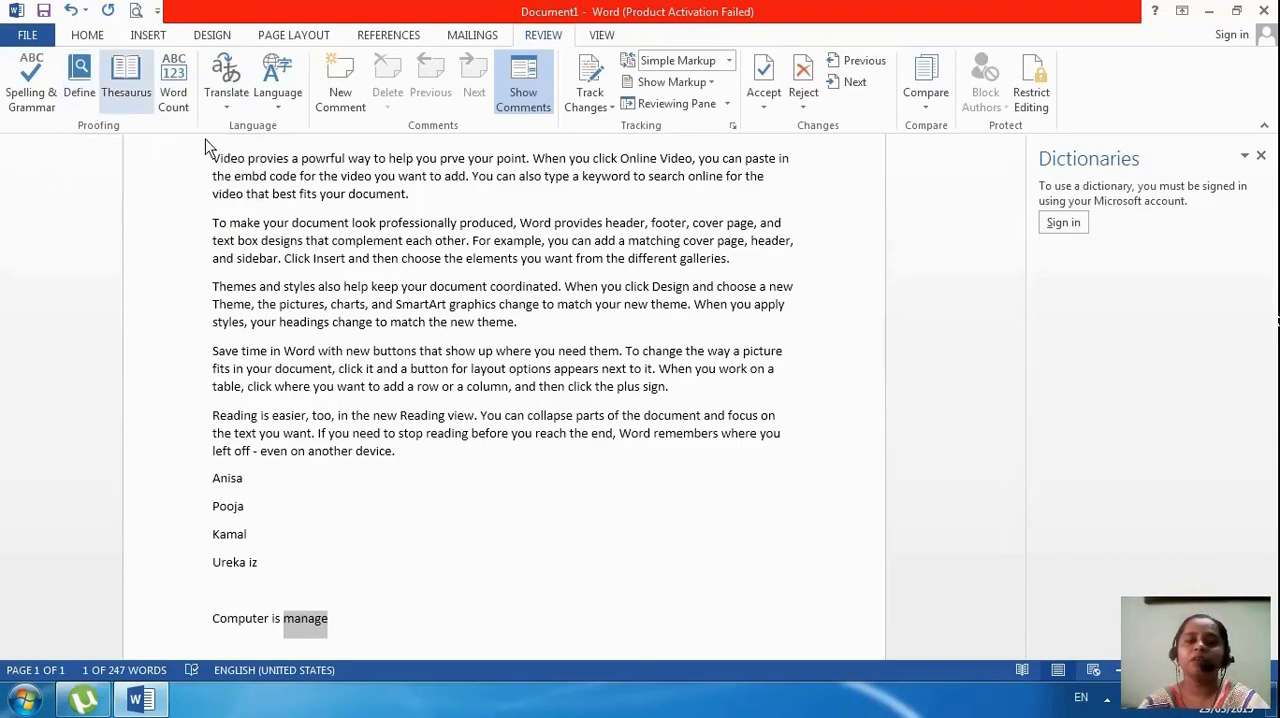
click(1065, 223)
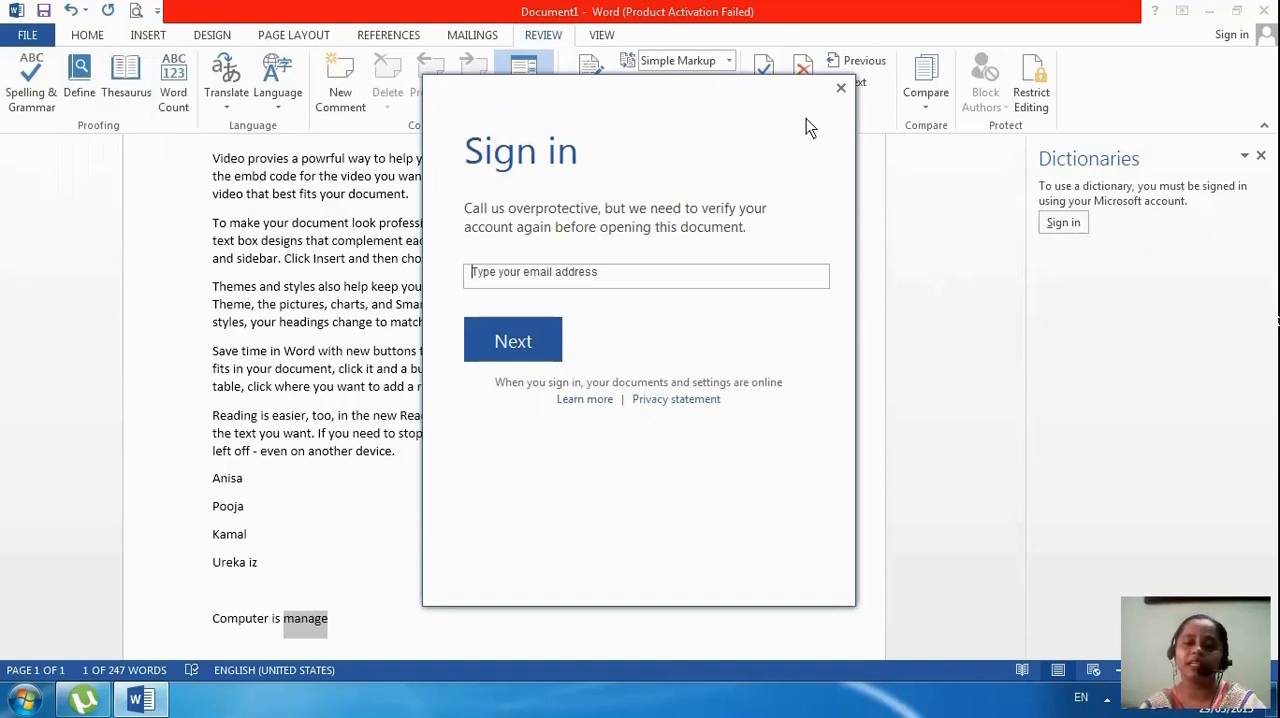
click(841, 91)
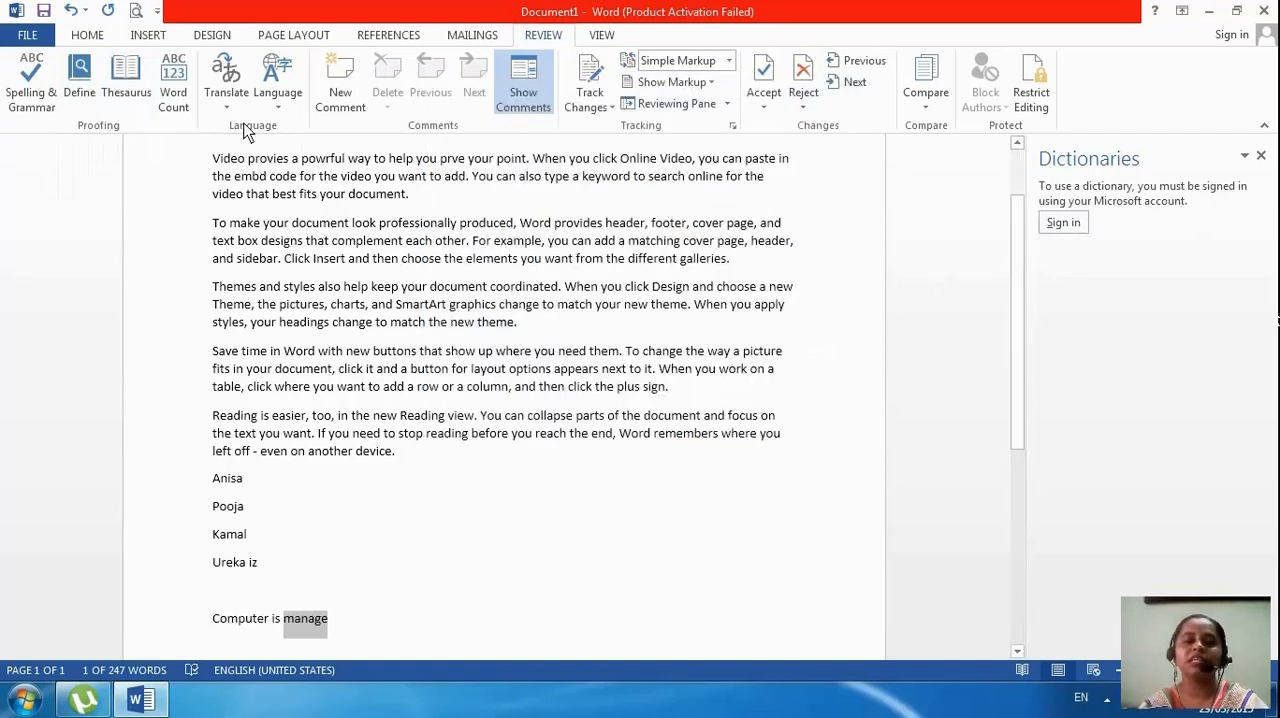
click(127, 80)
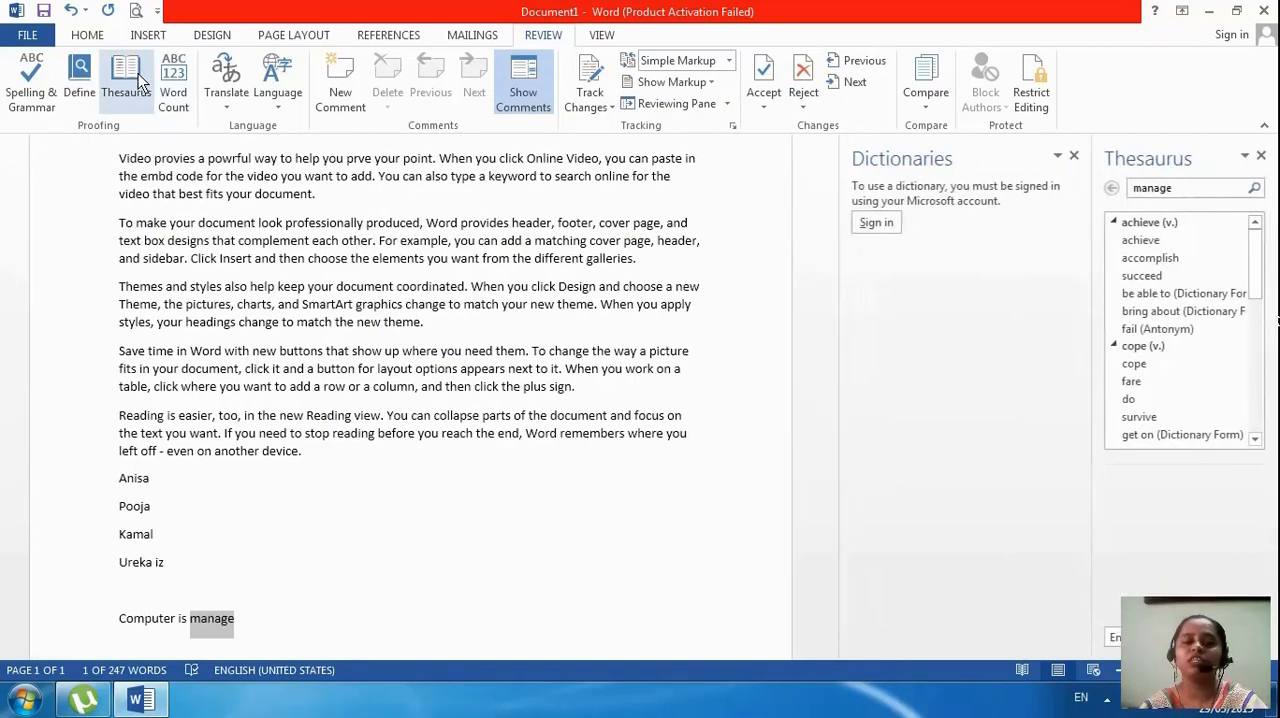
Close the dictionary lookup, replace "manage" in the last line with the synonym "administer", and close the Thesaurus
click(1074, 156)
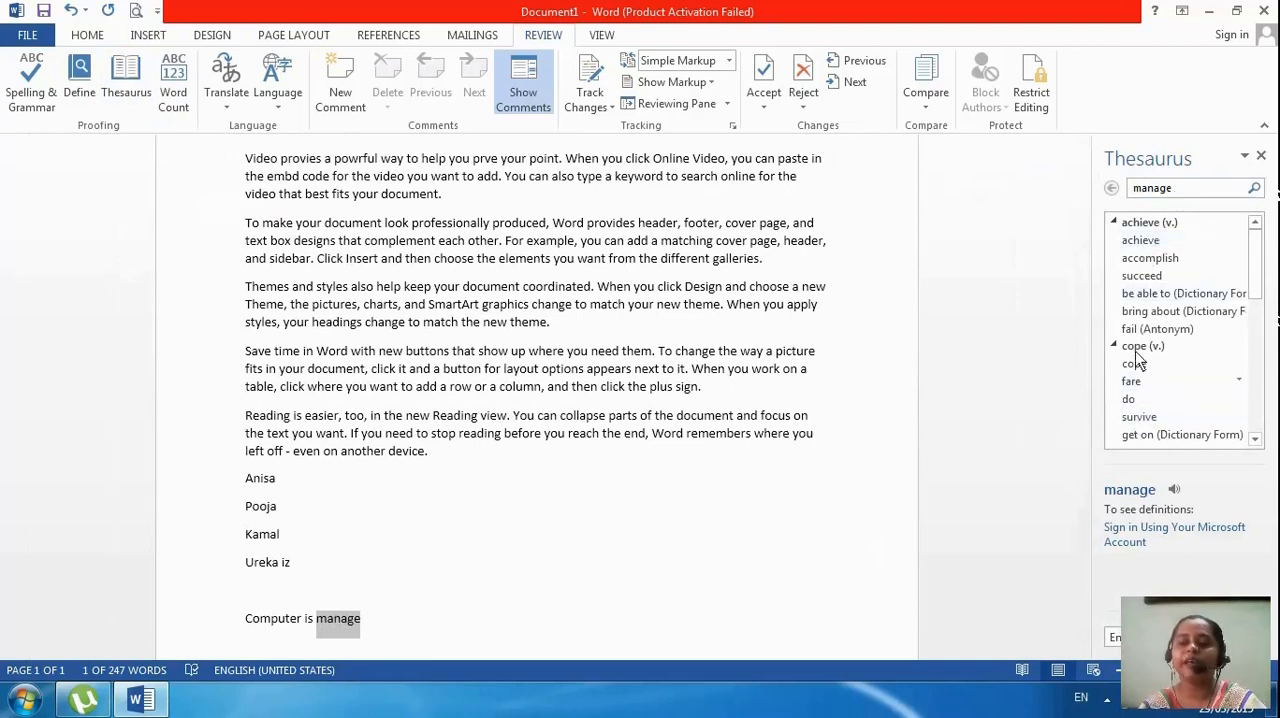
drag(1257, 292, 1258, 388)
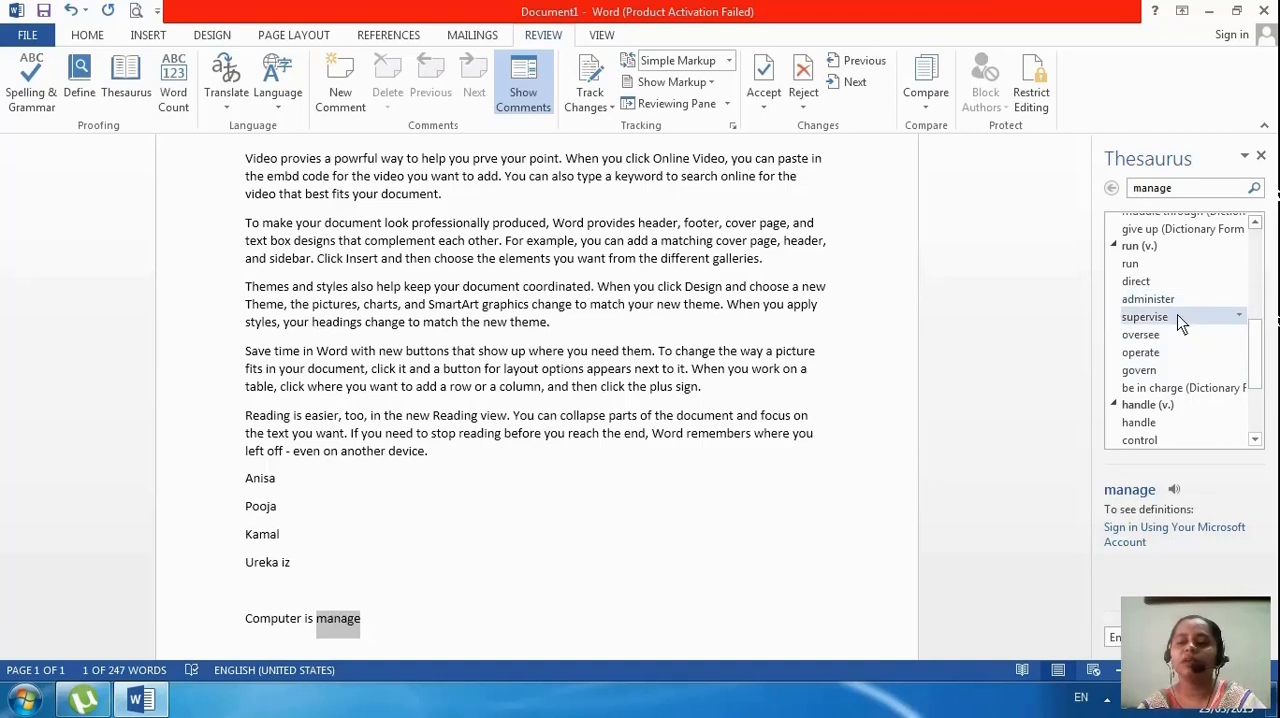
click(1240, 306)
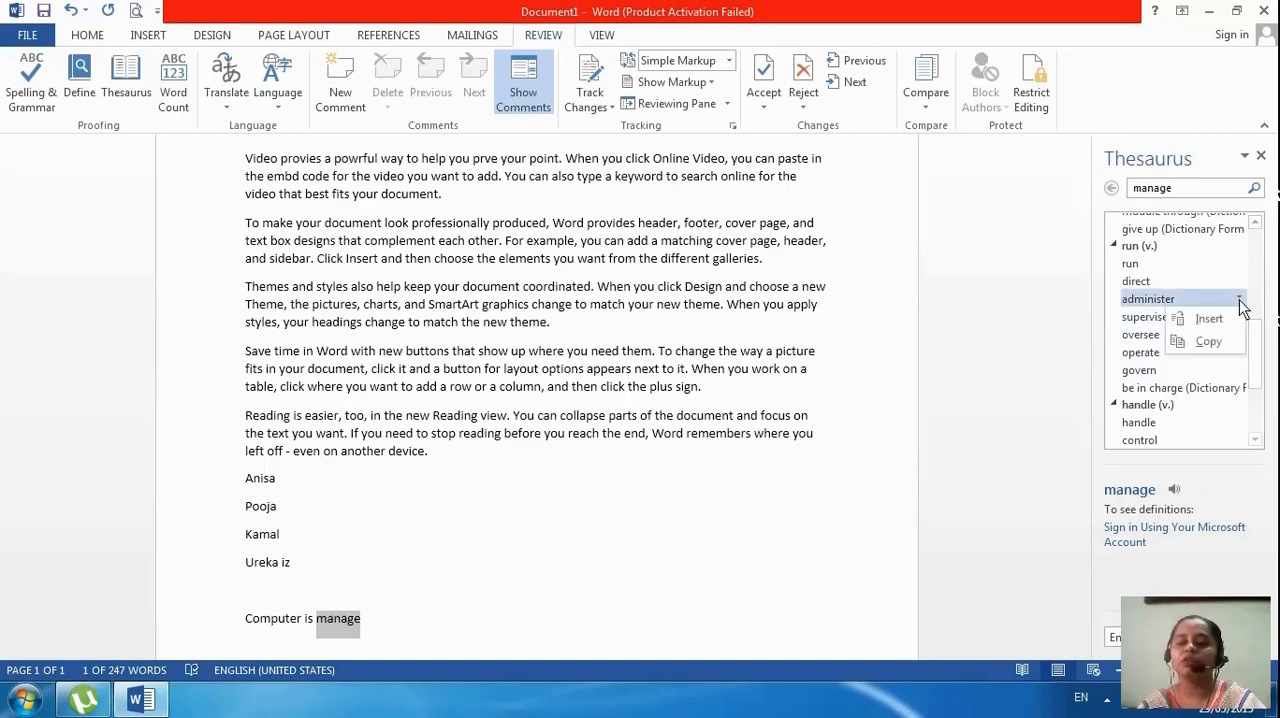
click(1228, 315)
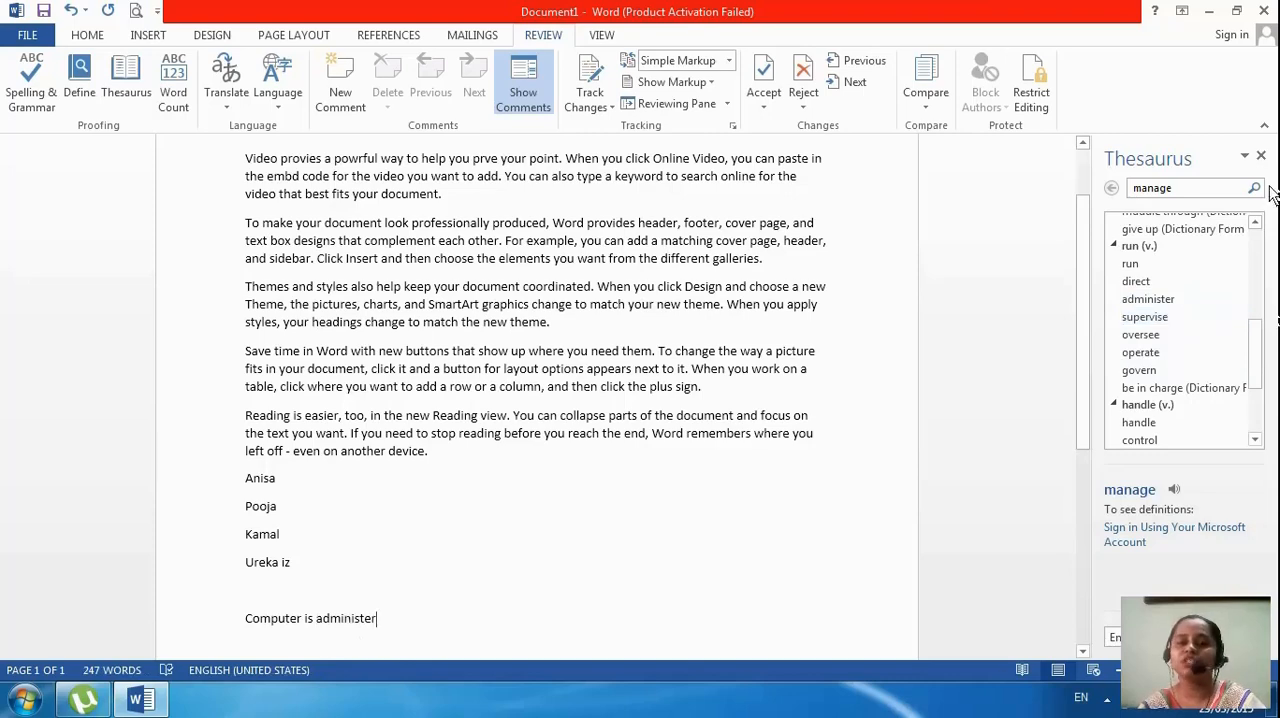
click(1261, 155)
Select "device" at the end of the paragraph on Reading view and look it up with Define and the Thesaurus
scroll(451, 649, up, 2)
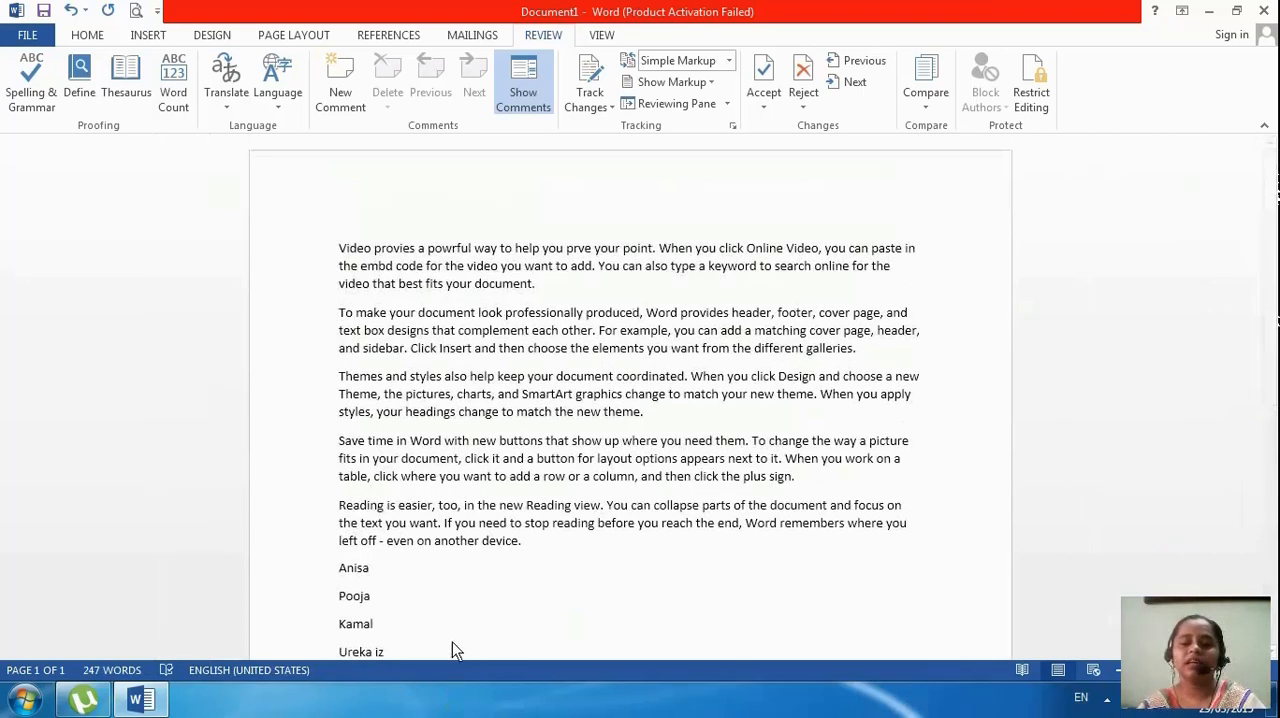
double_click(484, 542)
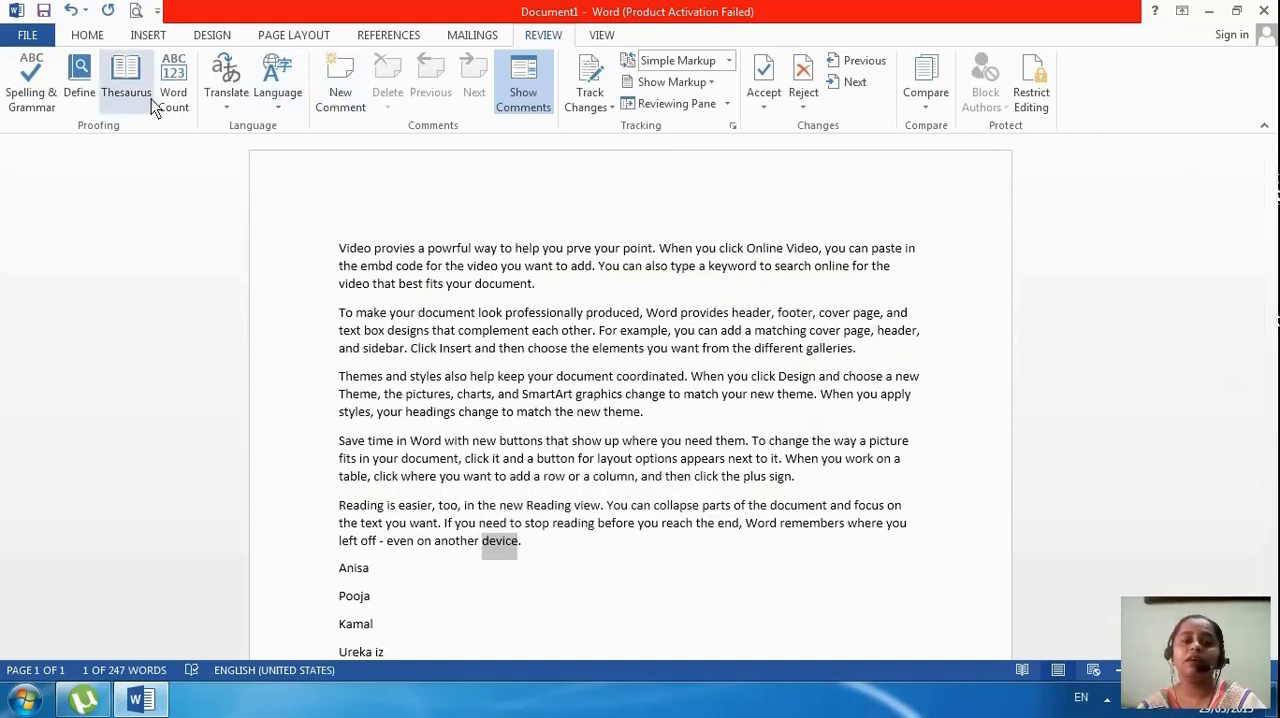
click(86, 92)
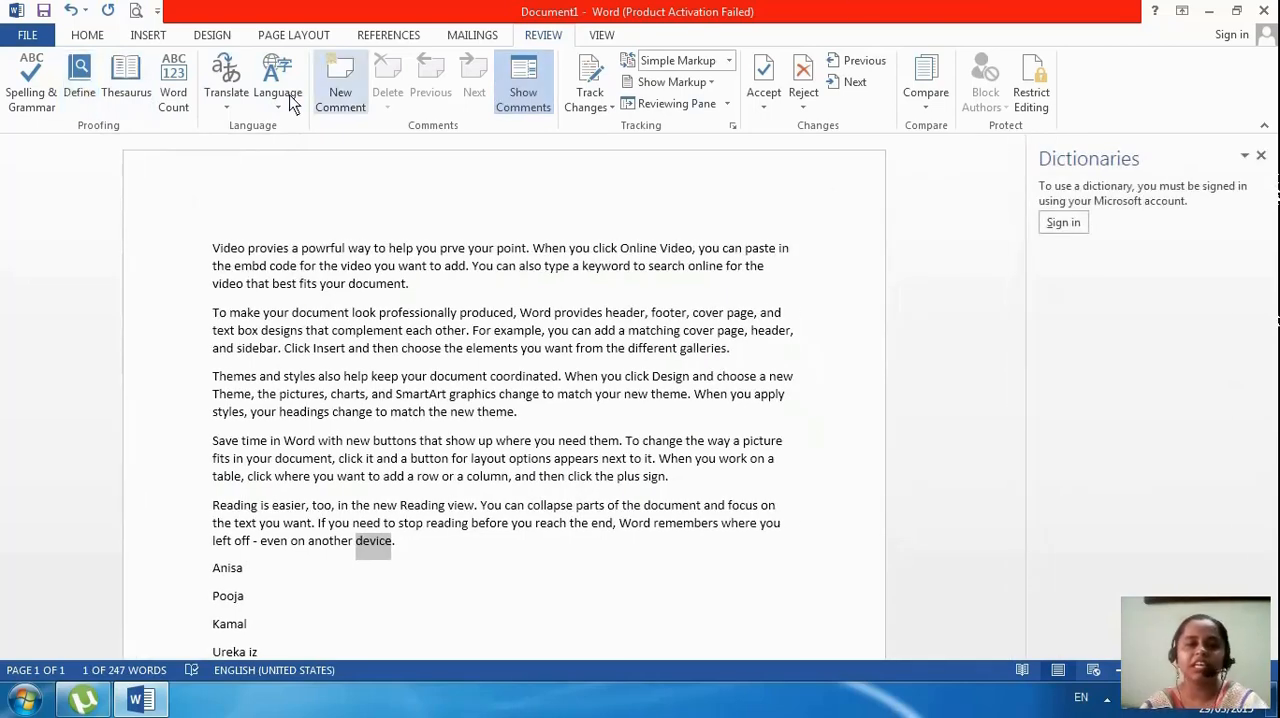
click(131, 89)
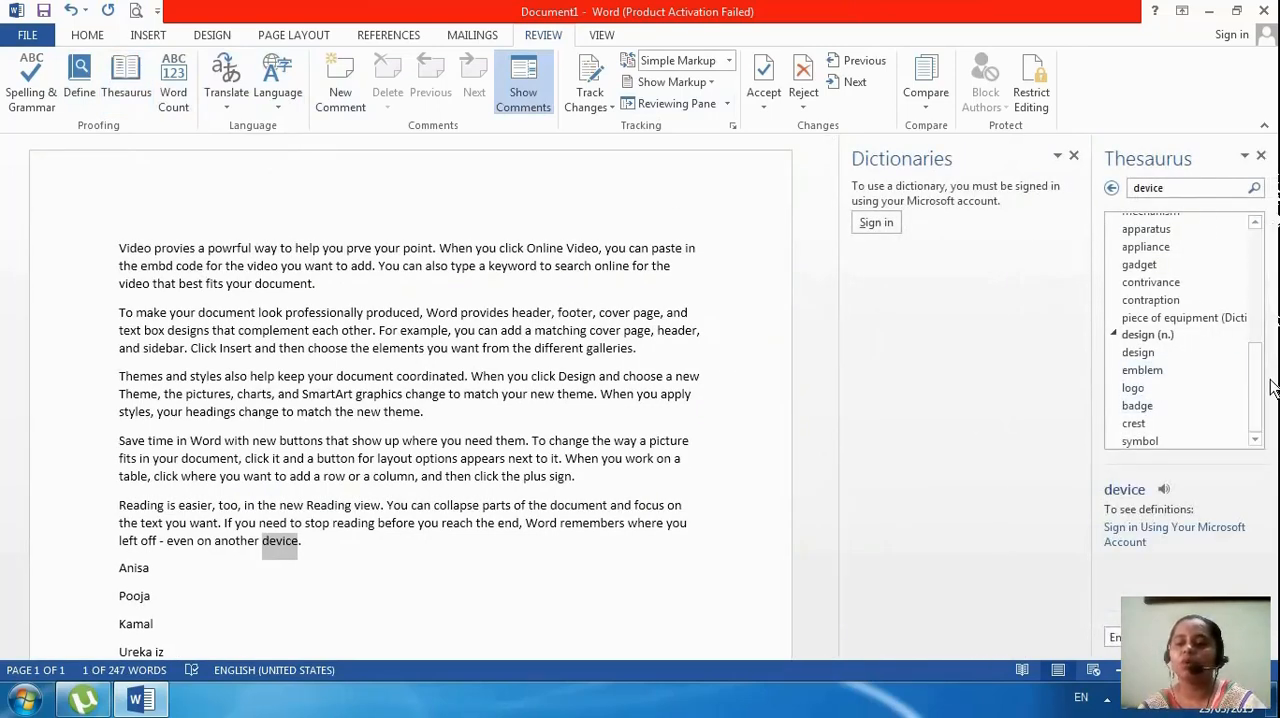
drag(1249, 394, 1254, 244)
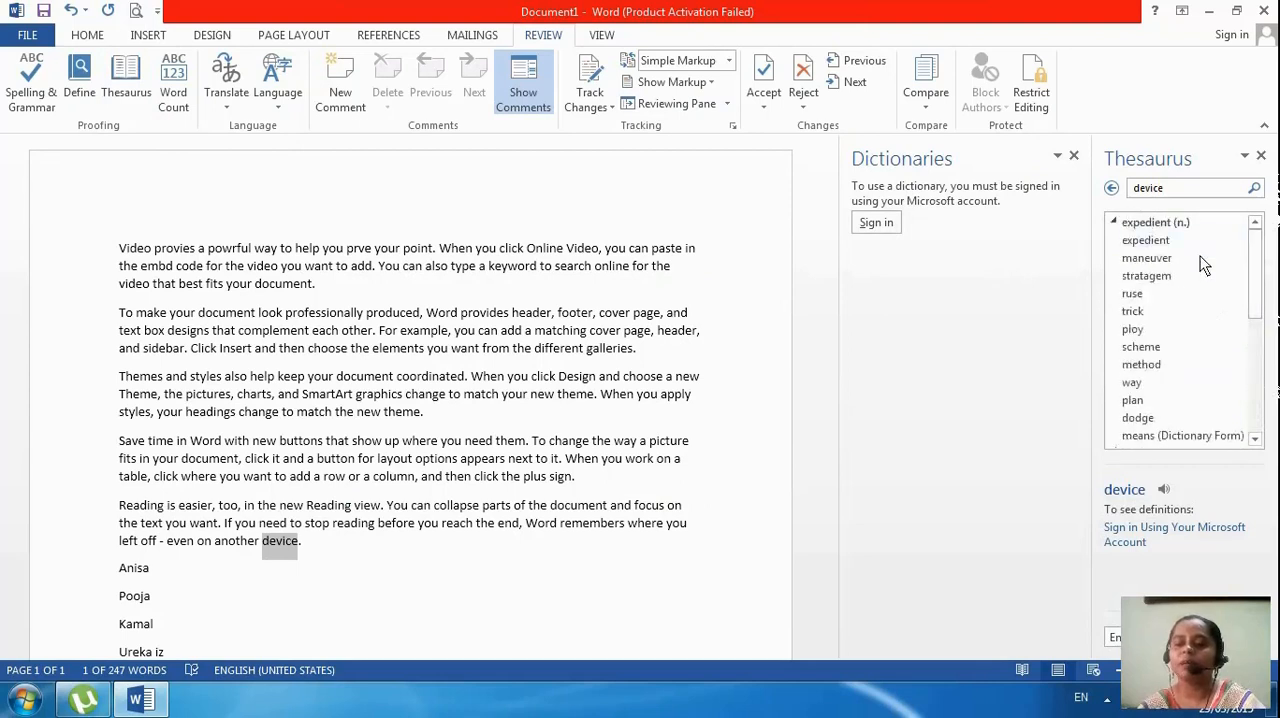
Look up the synonym "trick", replace the selected "device" with "fake" from its synonyms, and close the Thesaurus and Dictionaries
click(1133, 312)
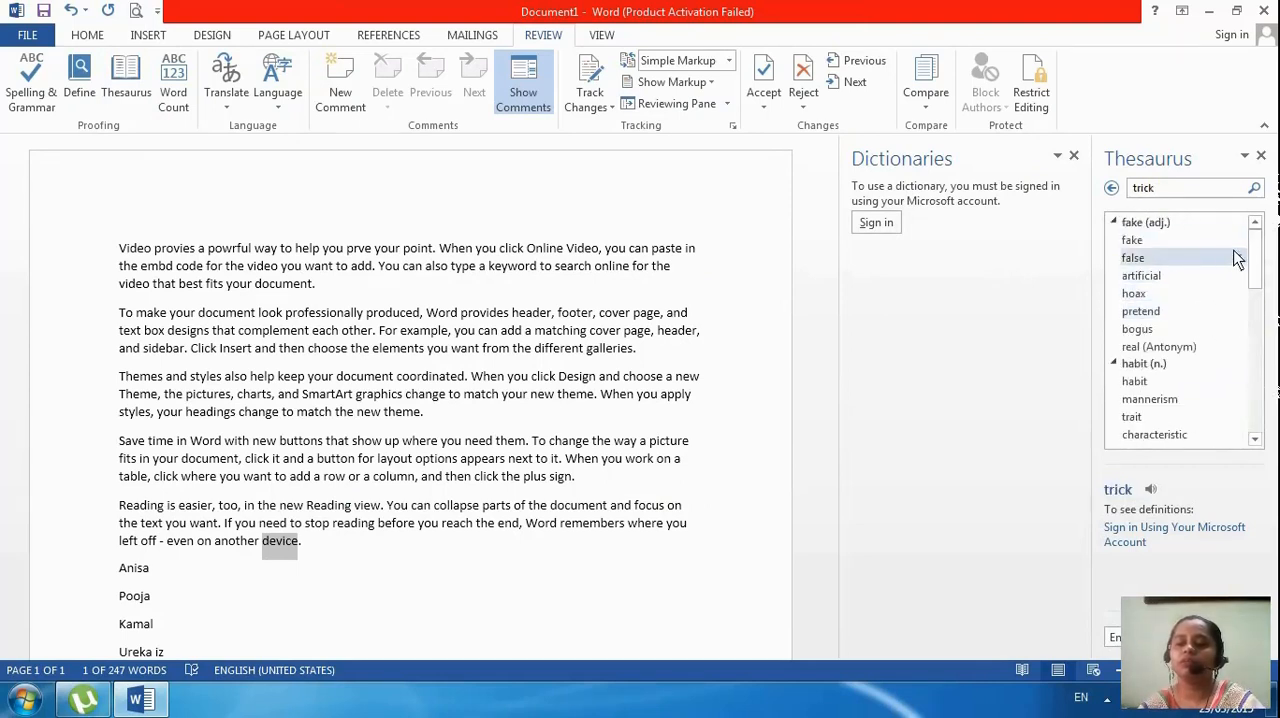
click(1240, 240)
click(1223, 258)
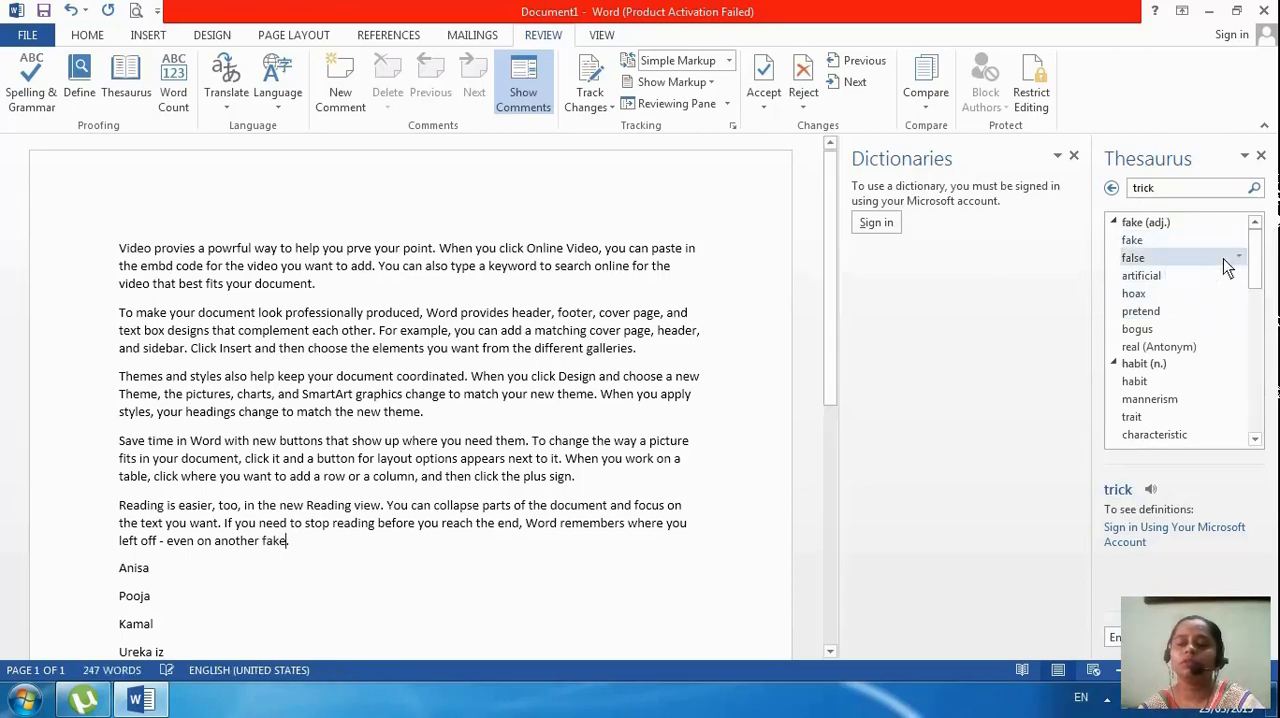
click(1261, 156)
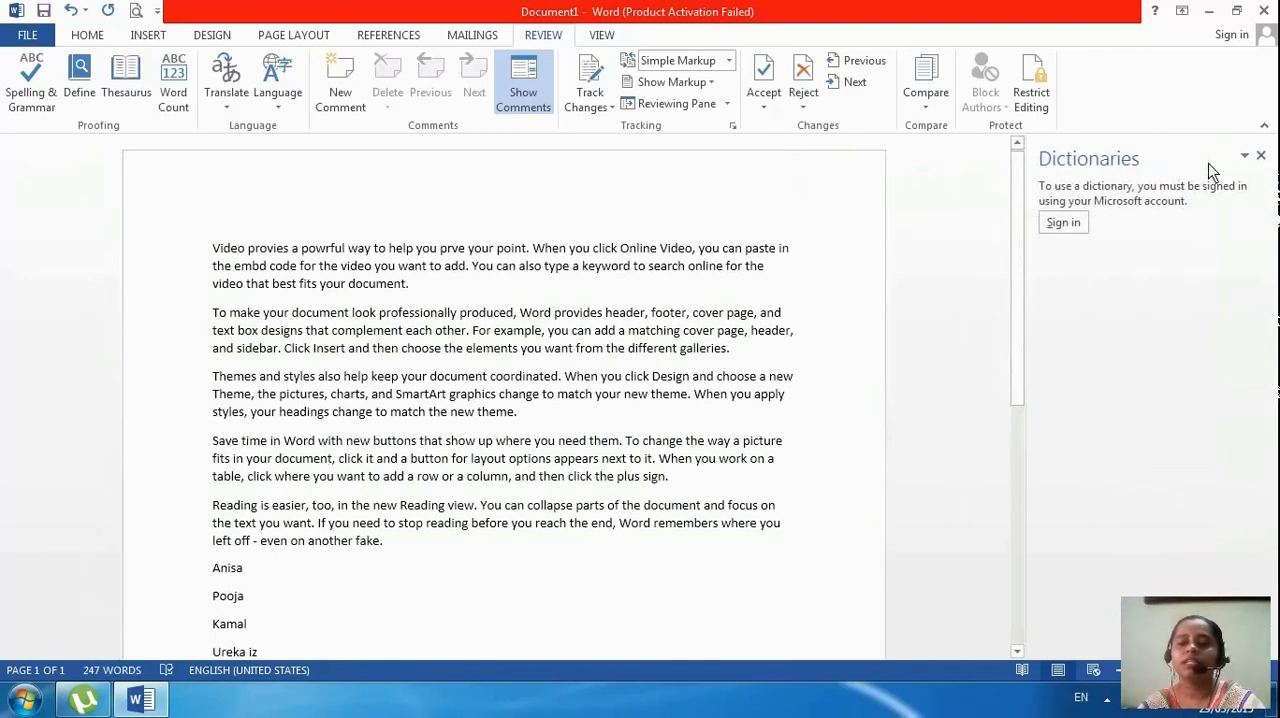
click(1257, 157)
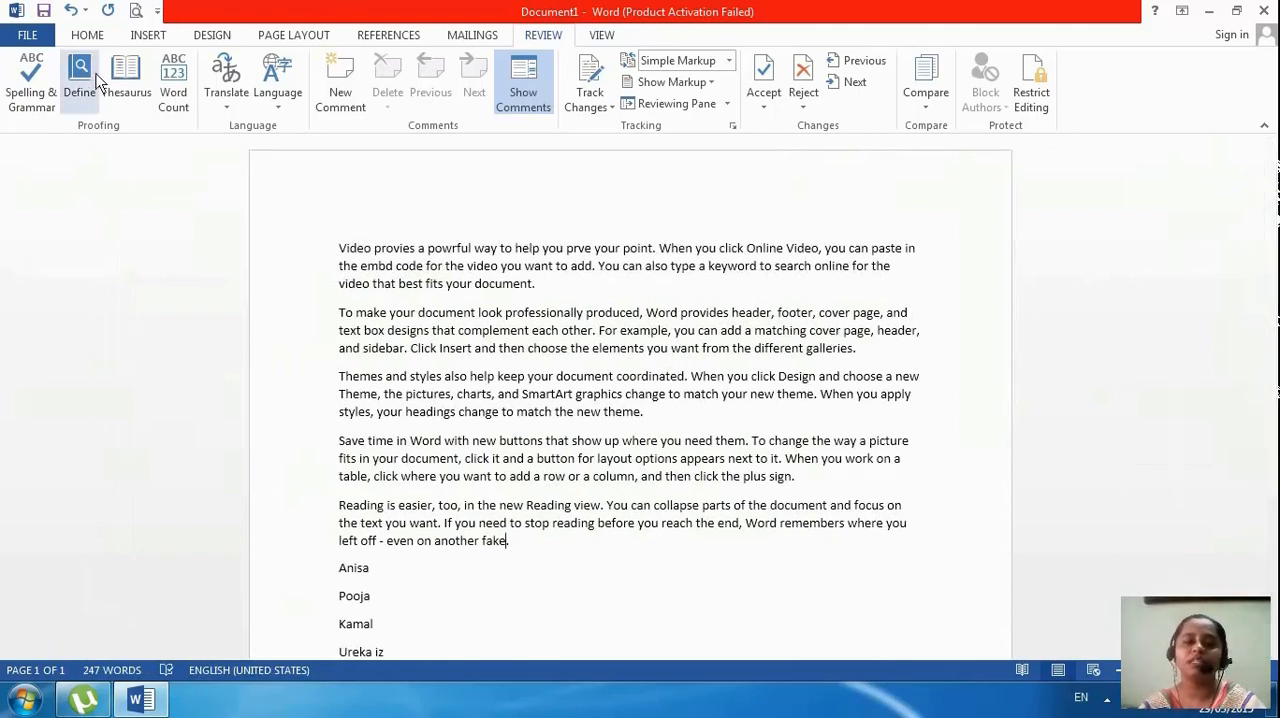
Check the document's word count statistics and close them
click(173, 95)
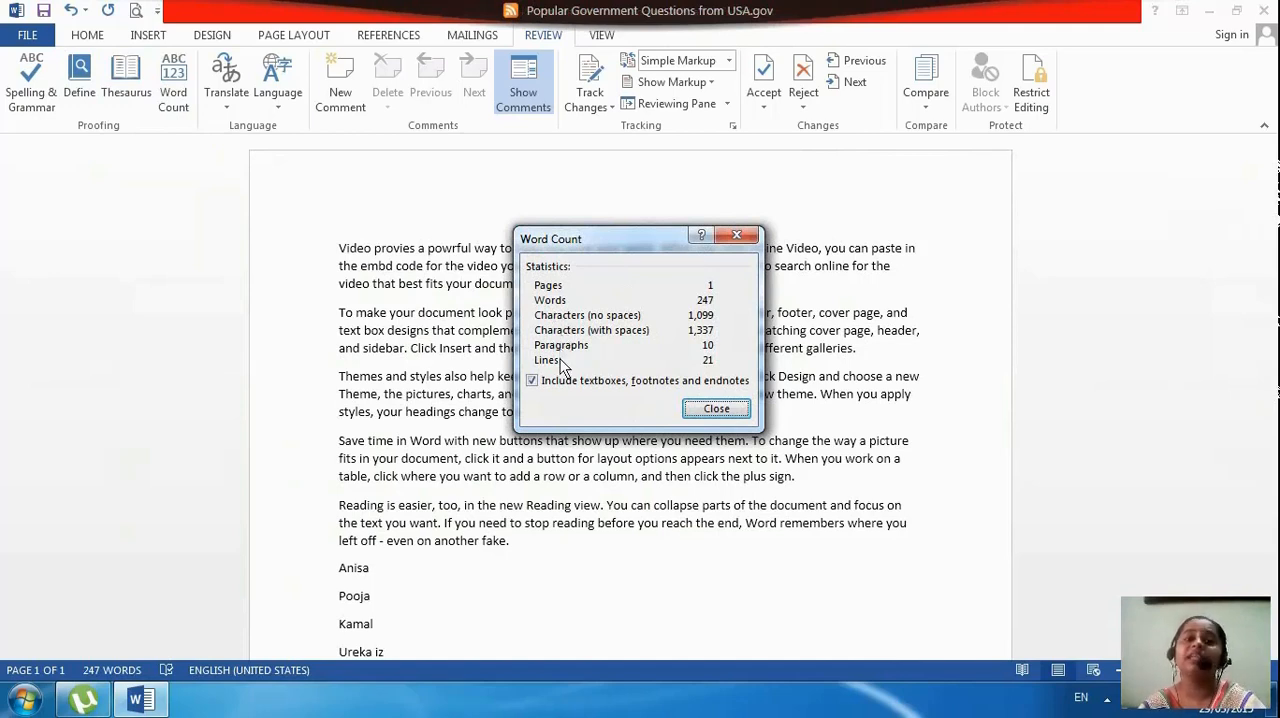
click(717, 410)
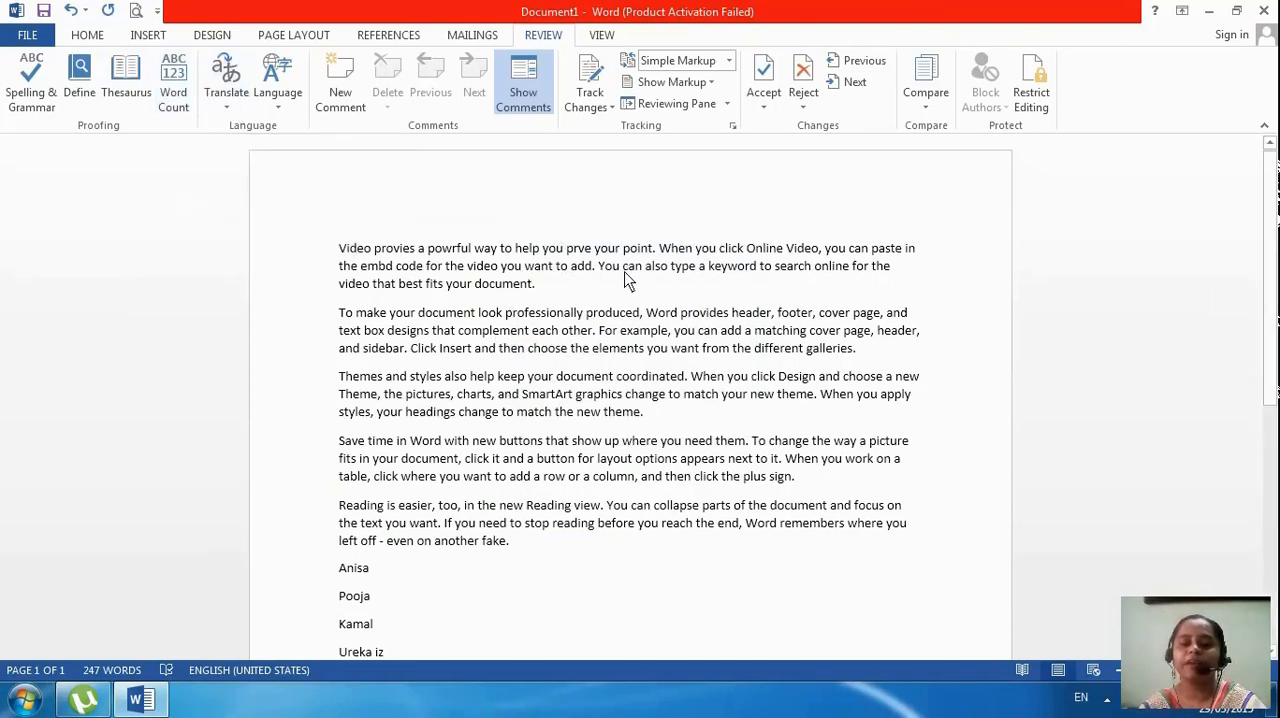
Select "administer" in the last line and set the document translation language to Hindi, keeping English (United States) for the Mini Translator
scroll(434, 590, down, 3)
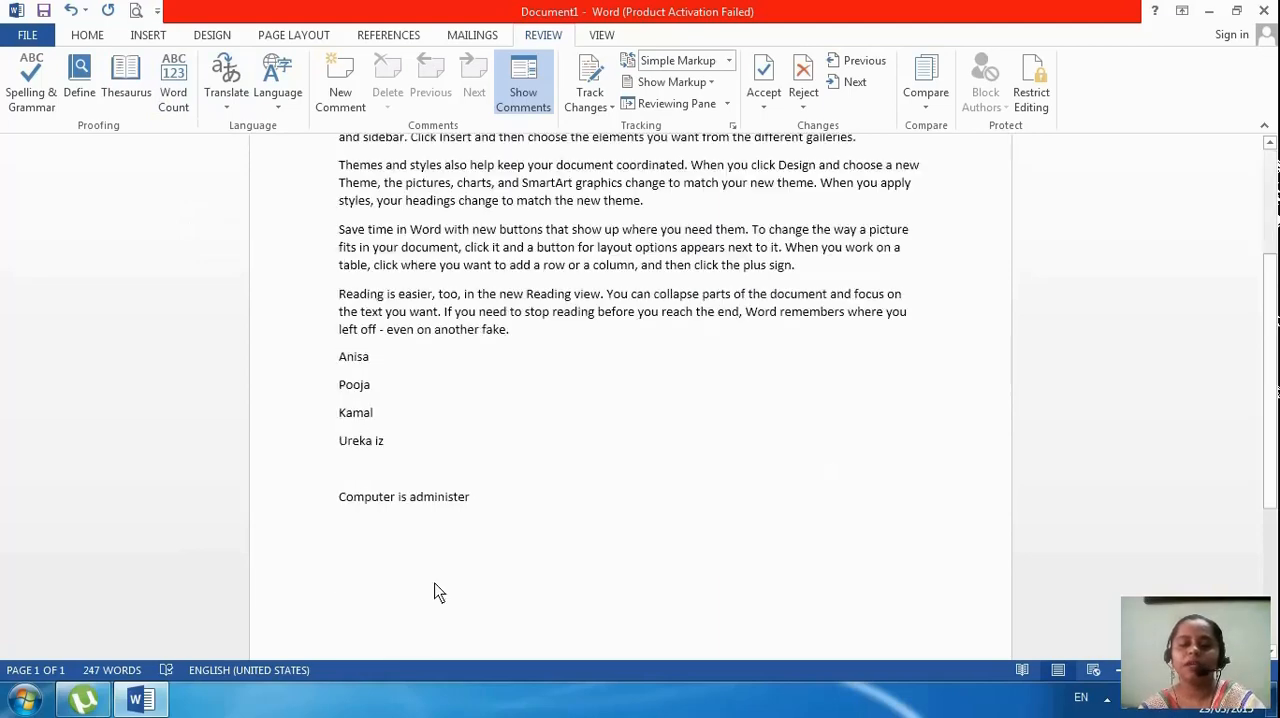
scroll(440, 540, down, 1)
drag(473, 444, 414, 443)
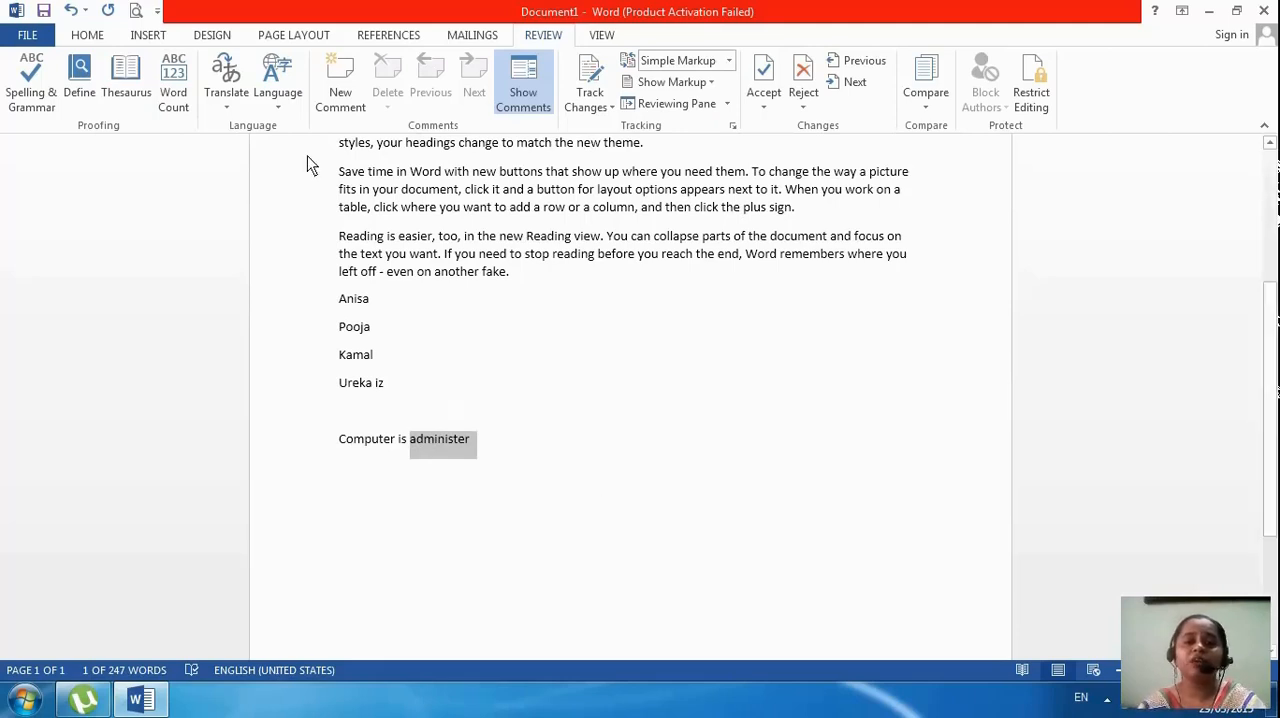
click(228, 108)
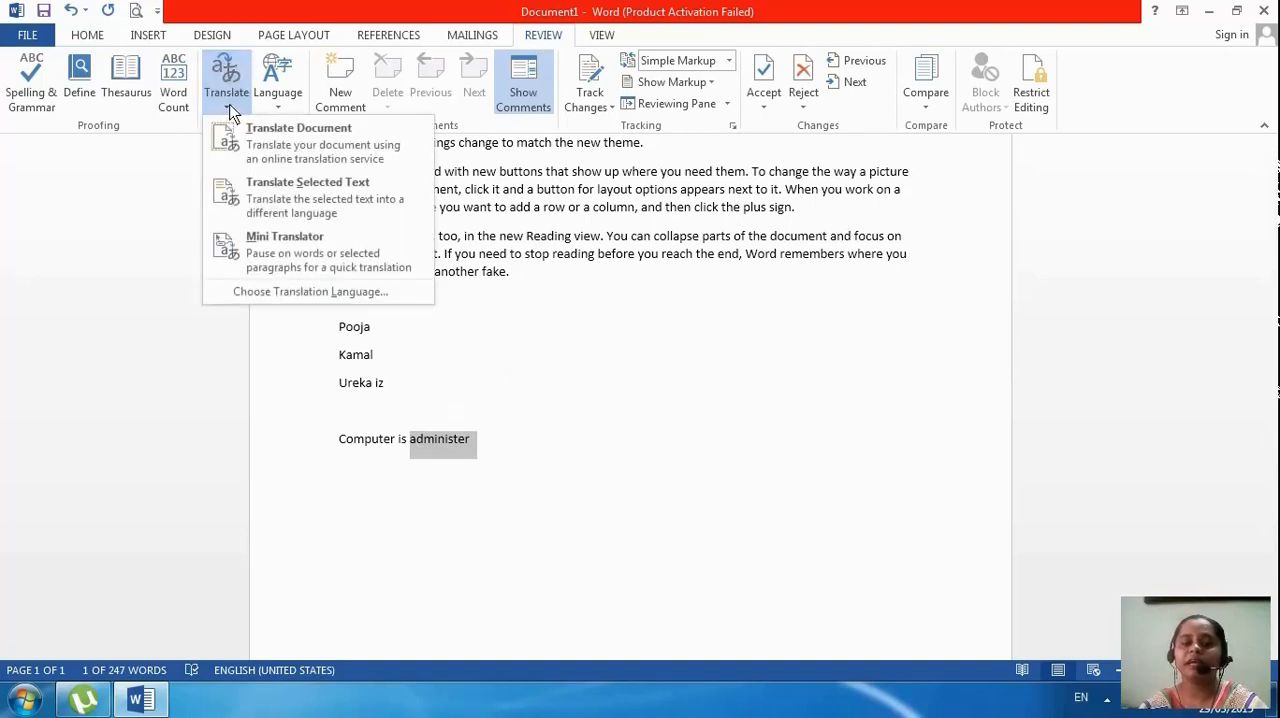
click(261, 296)
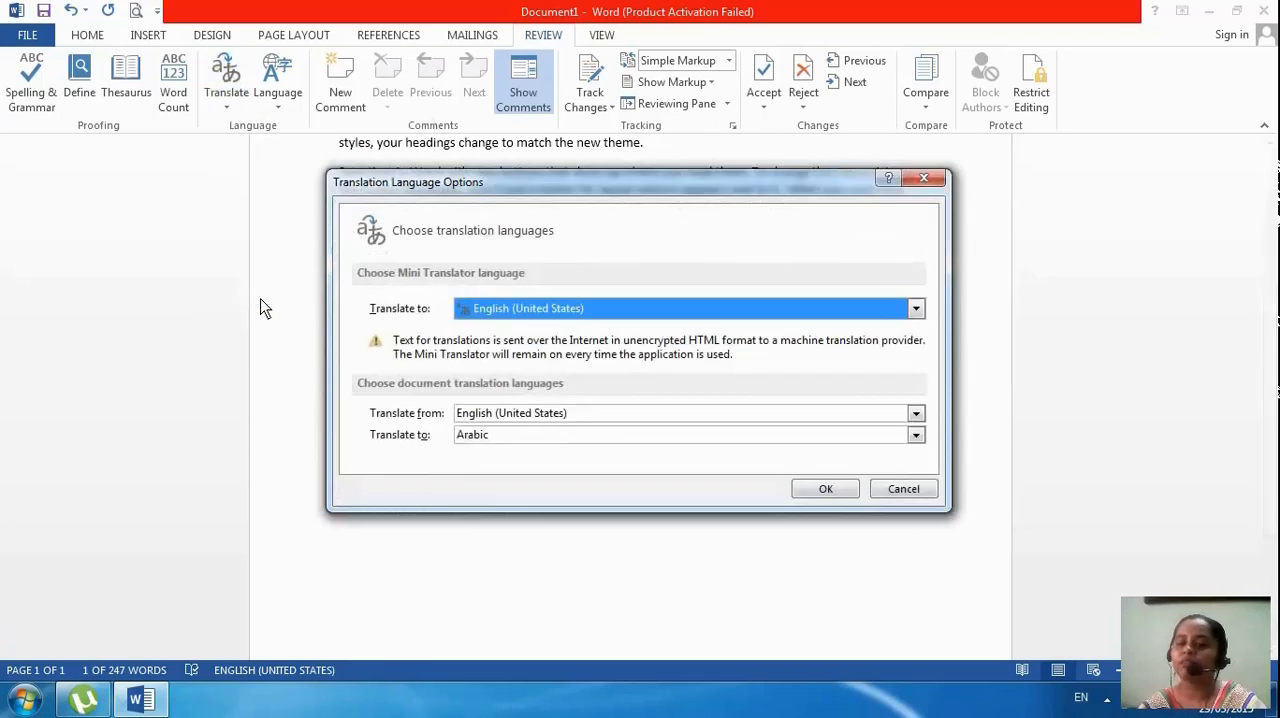
click(576, 316)
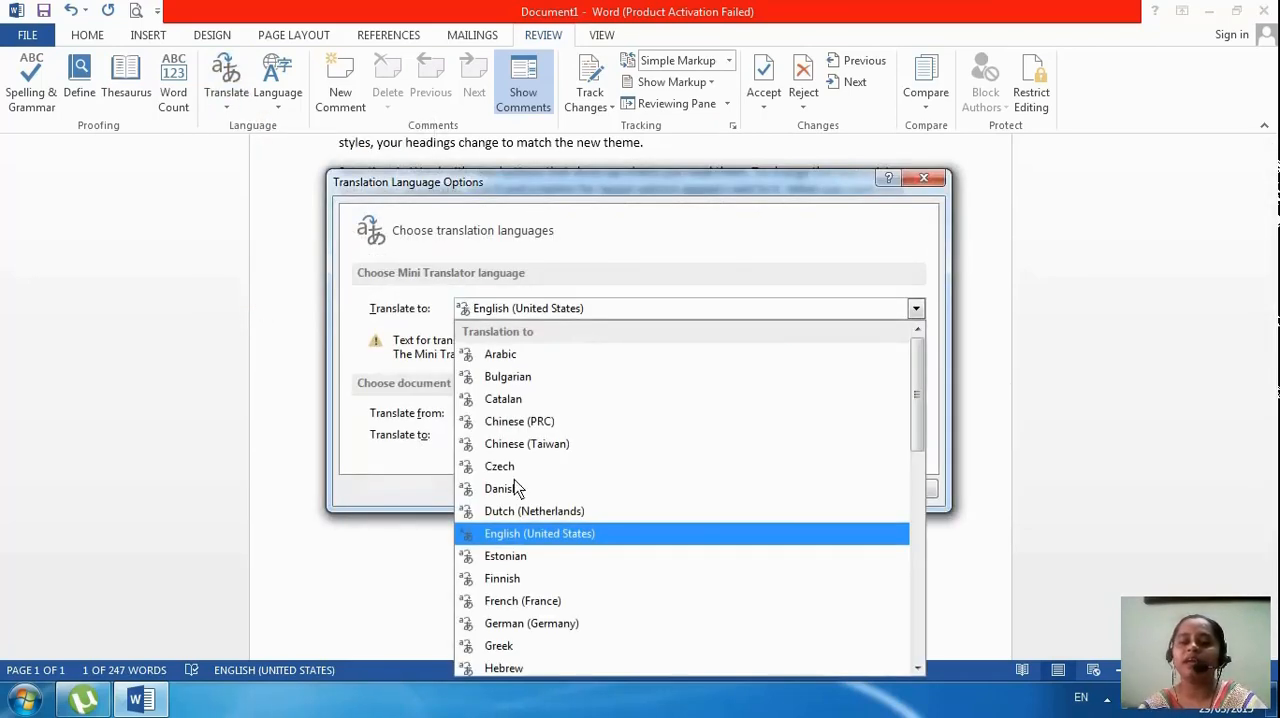
click(527, 541)
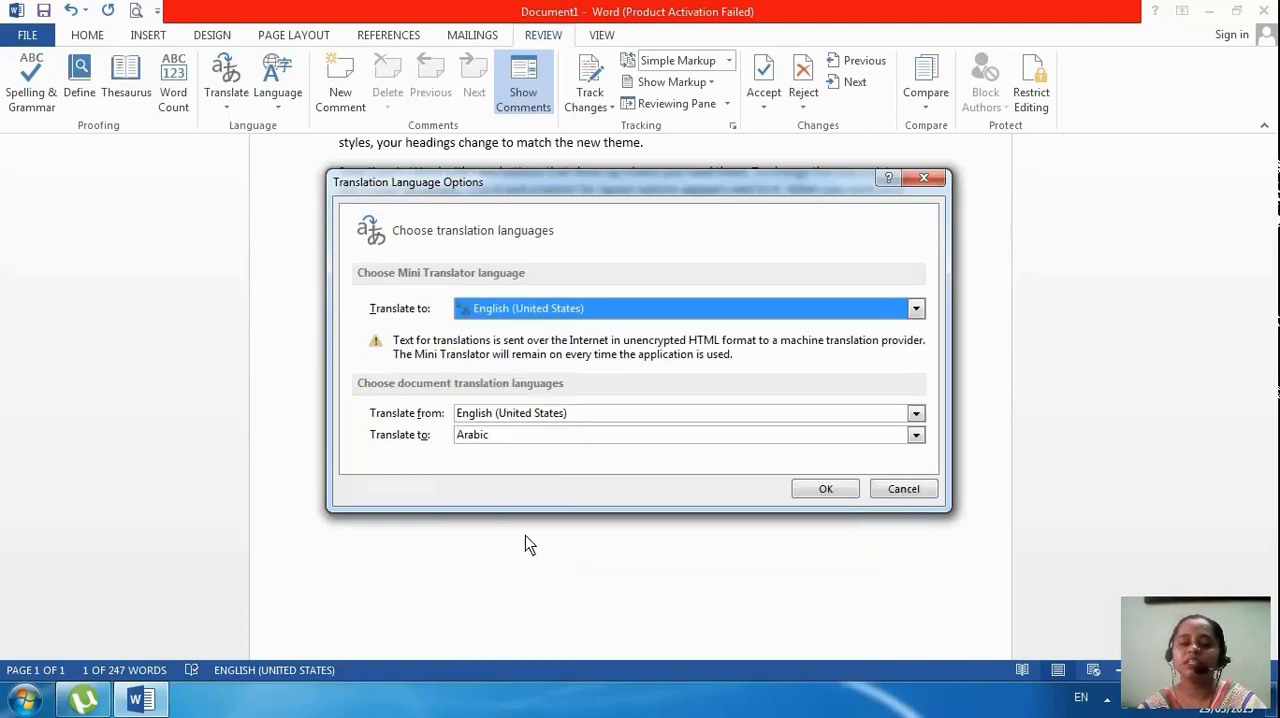
click(552, 437)
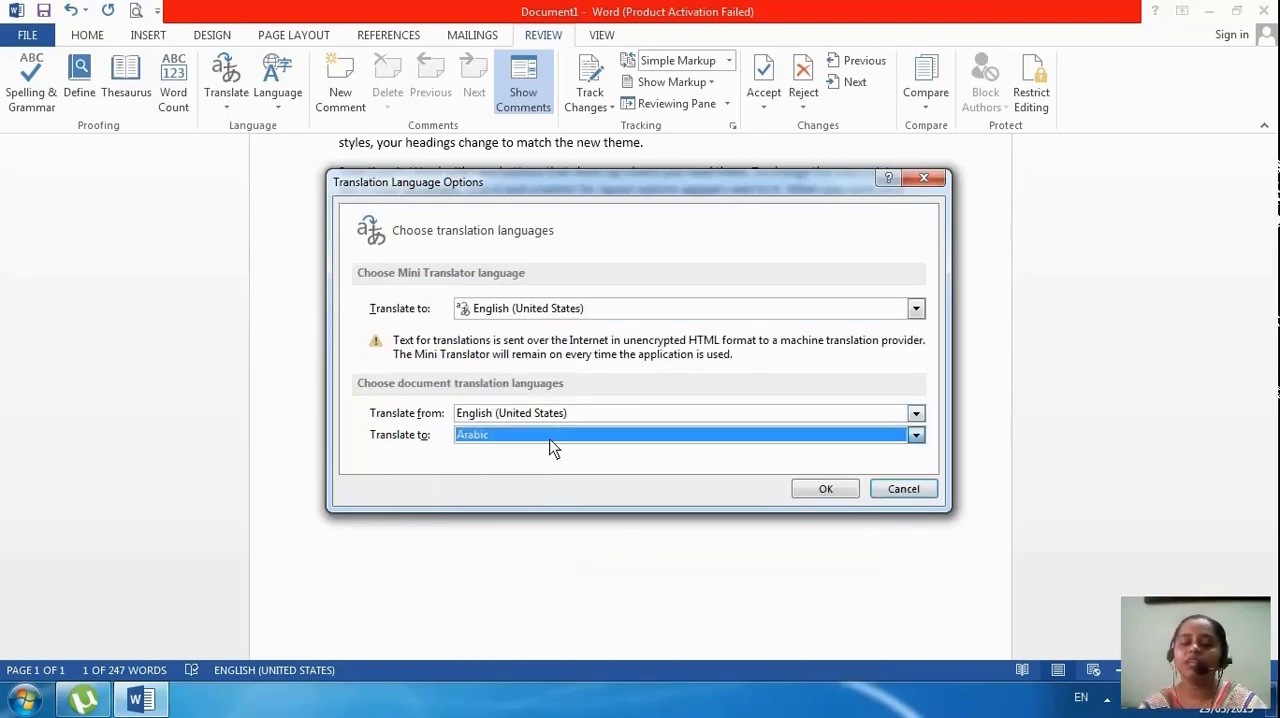
click(550, 438)
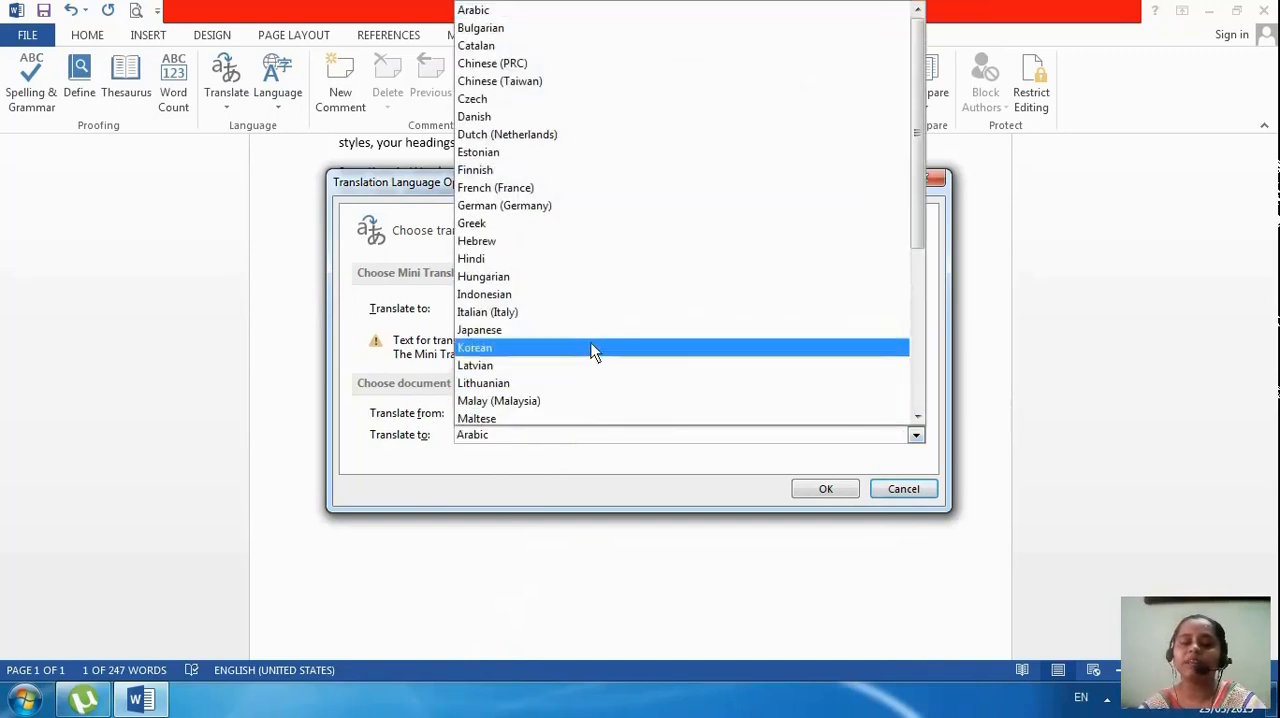
click(610, 260)
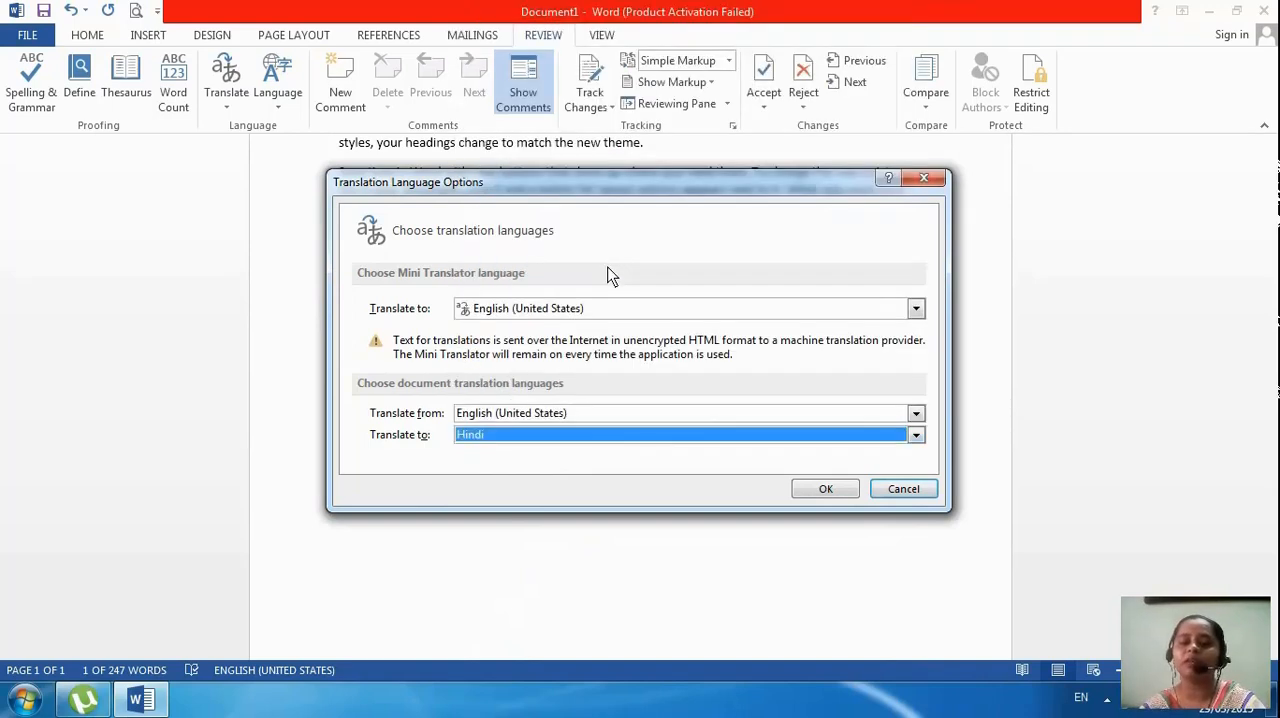
Set the Mini Translator language to Hindi and apply the translation language options
click(602, 306)
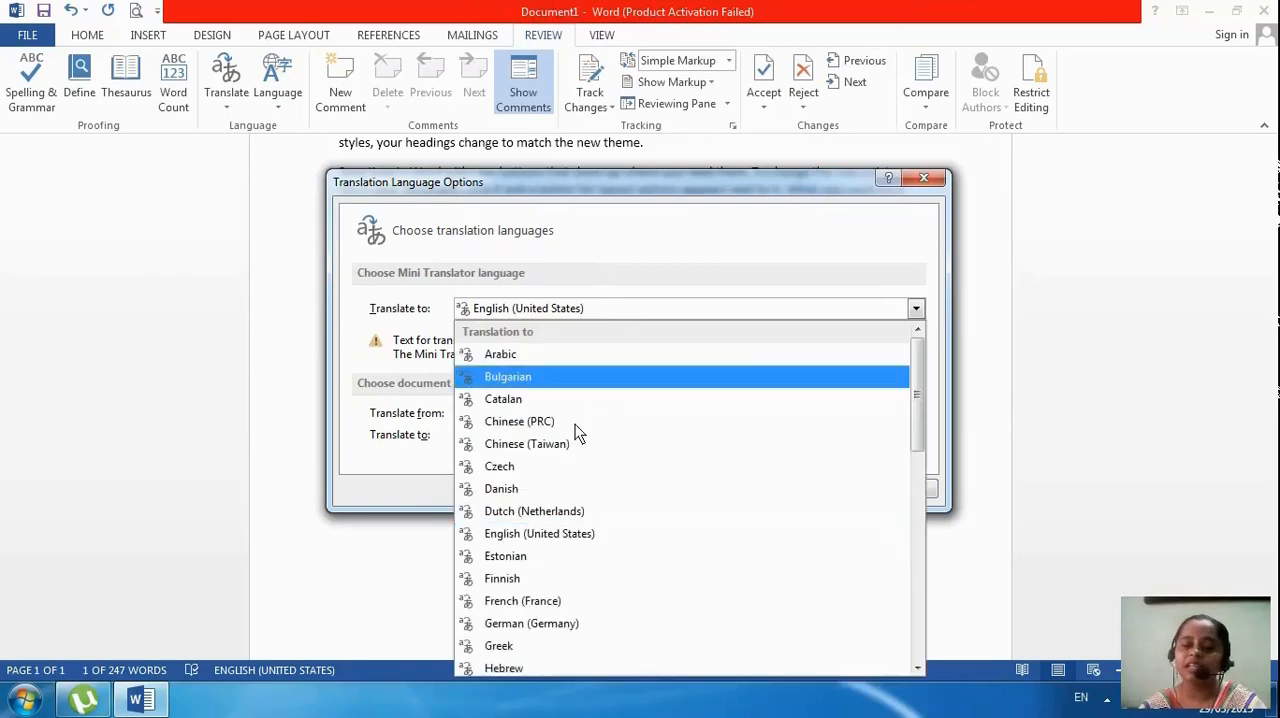
scroll(570, 495, down, 9)
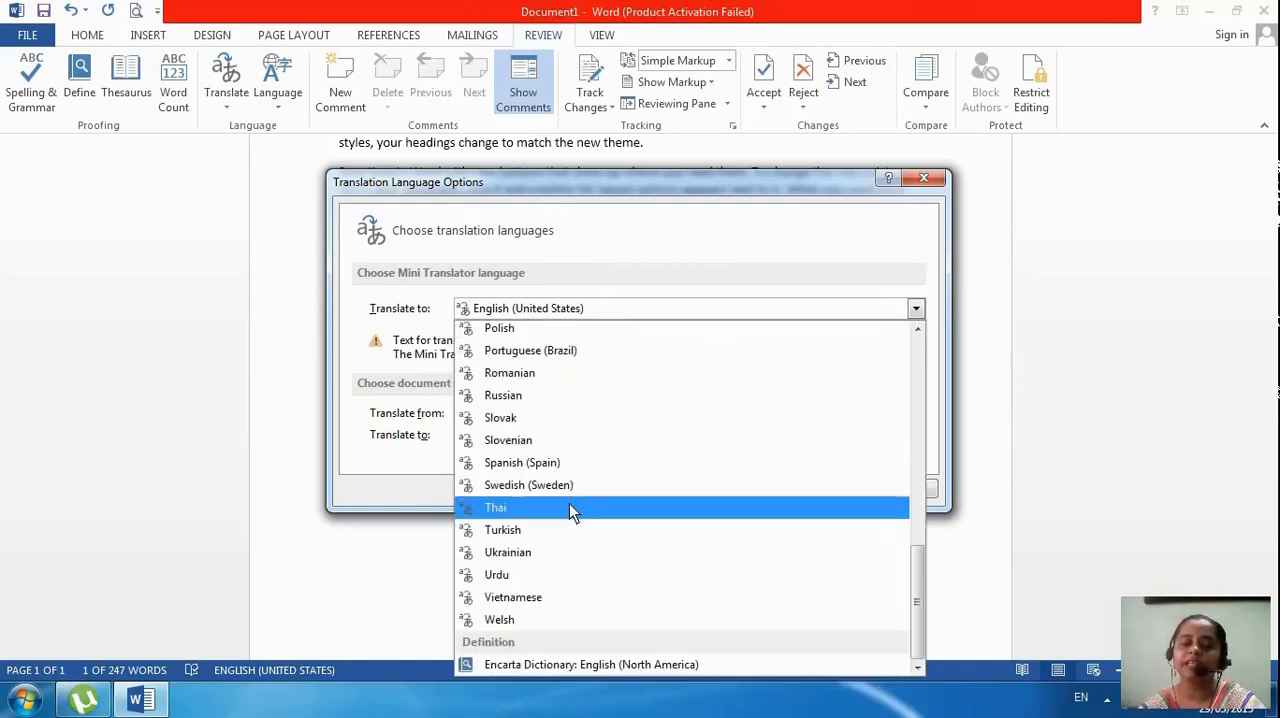
scroll(569, 503, up, 9)
scroll(569, 503, down, 9)
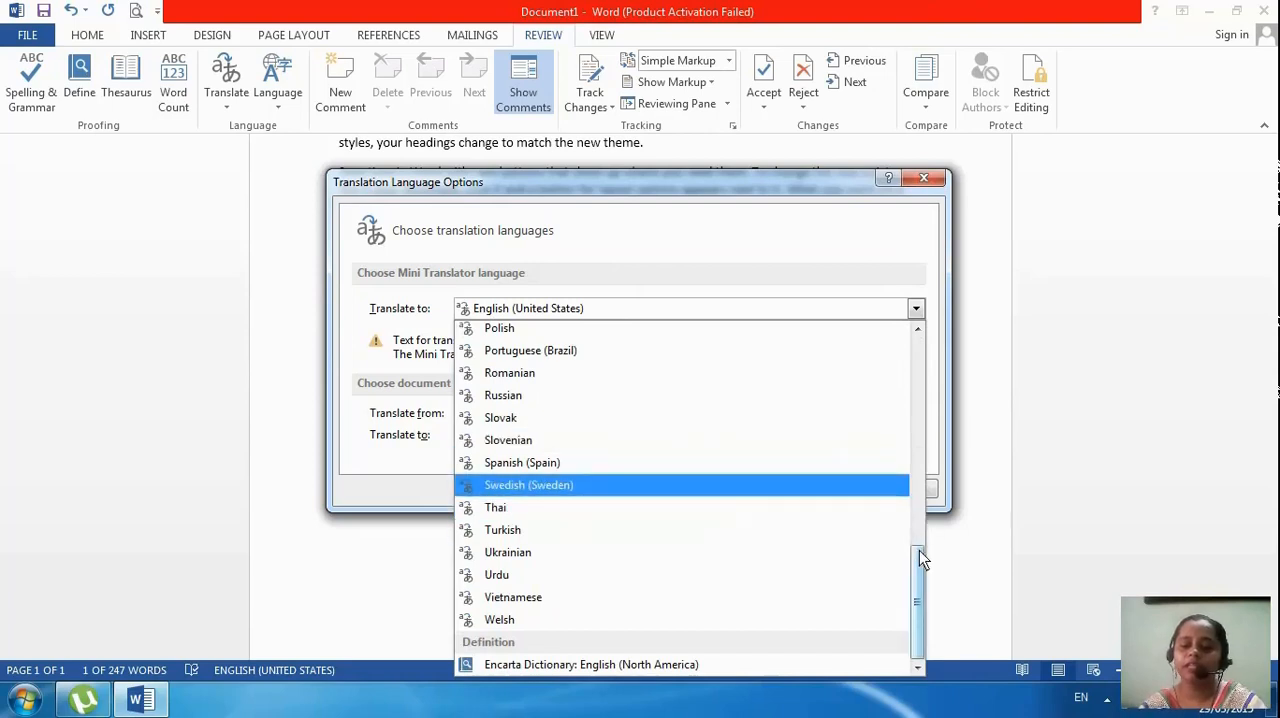
drag(916, 570, 915, 430)
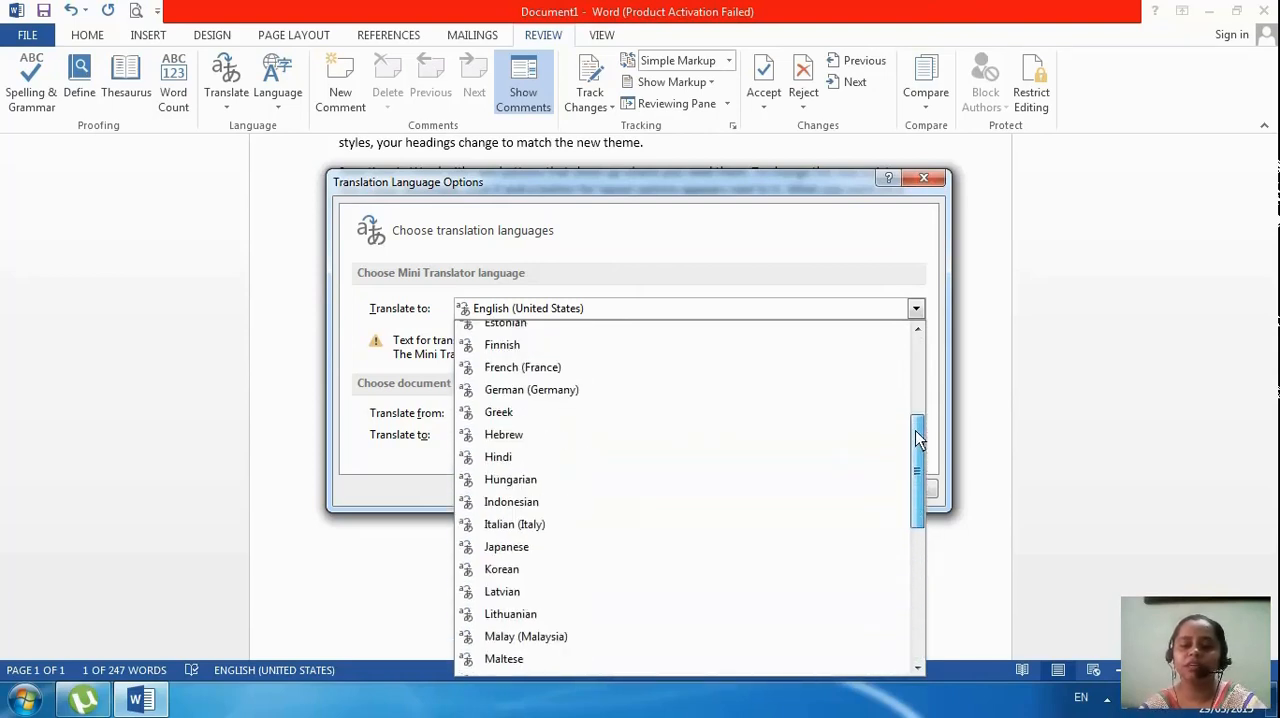
click(617, 457)
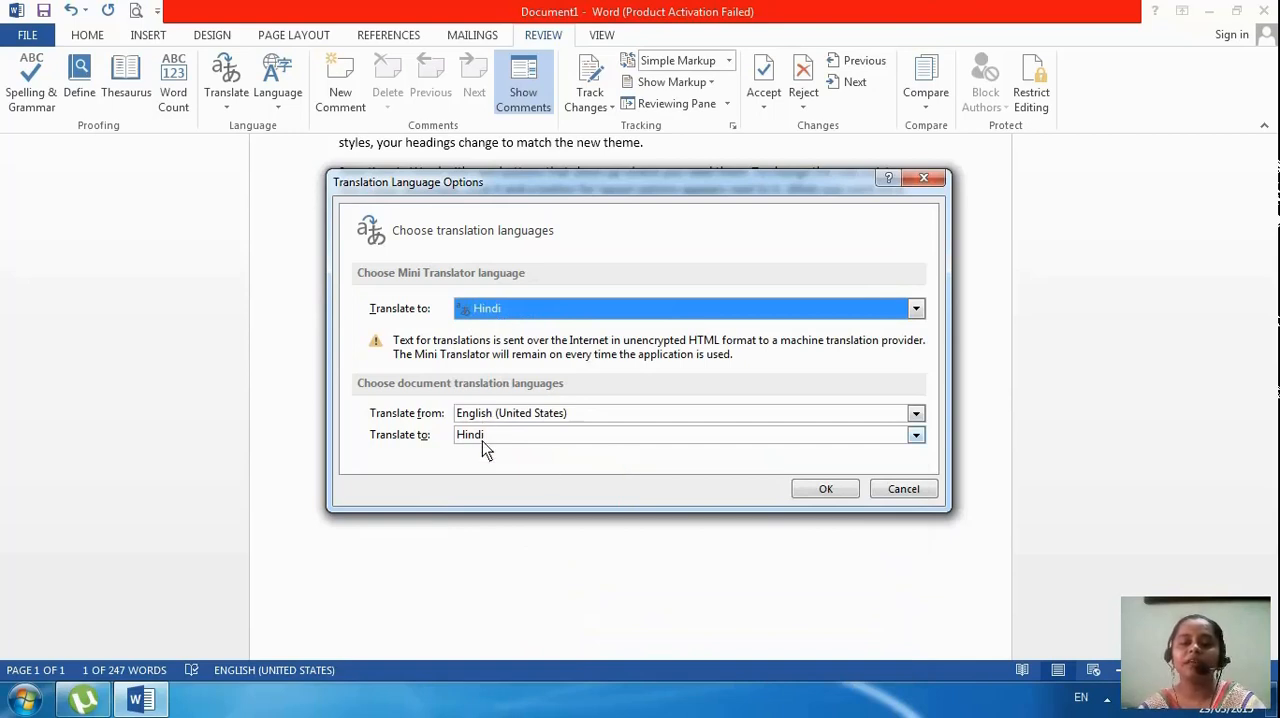
click(838, 492)
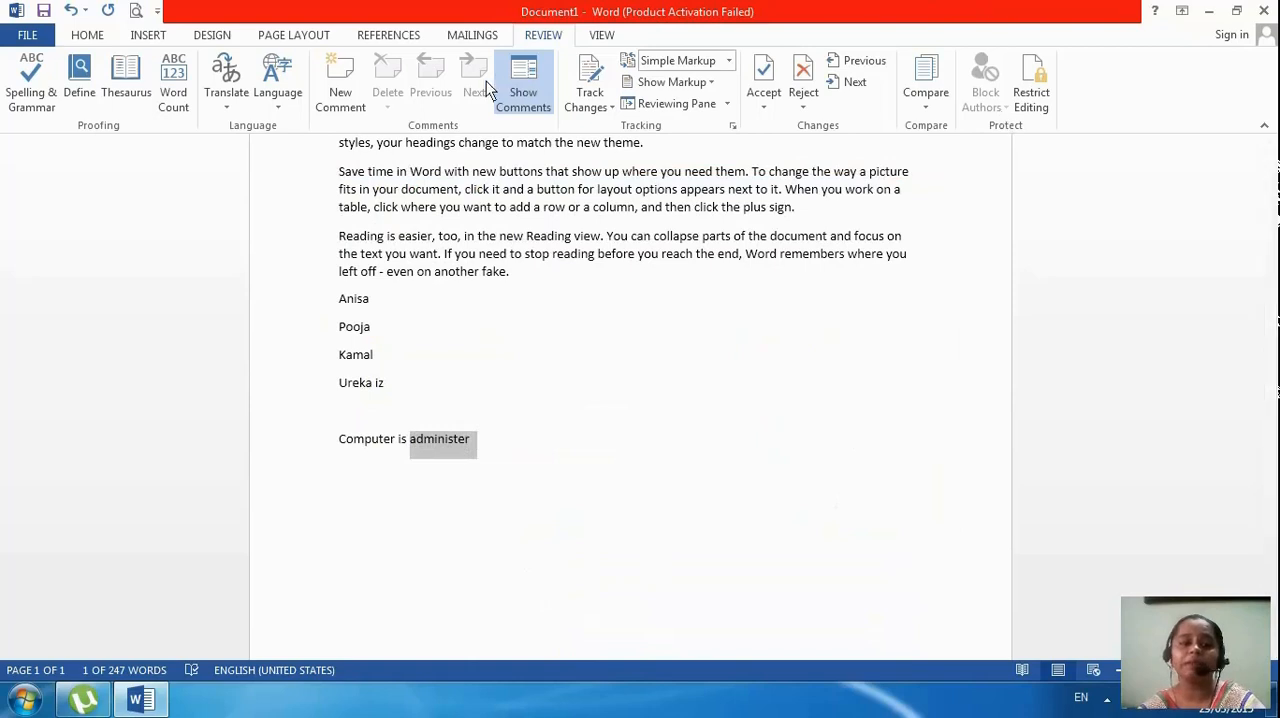
Translate the whole document from English (United States) to Hindi online, dismiss the Internet Explorer setup, and maximize the translation window
click(227, 112)
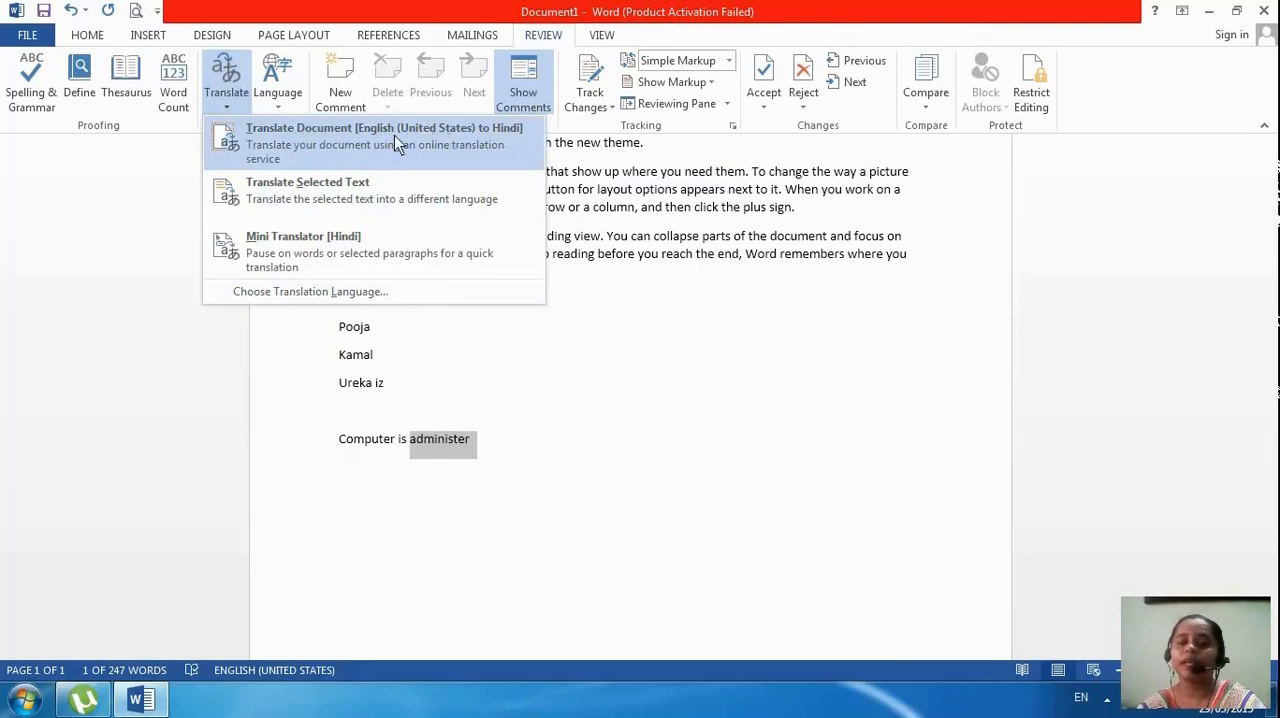
click(467, 134)
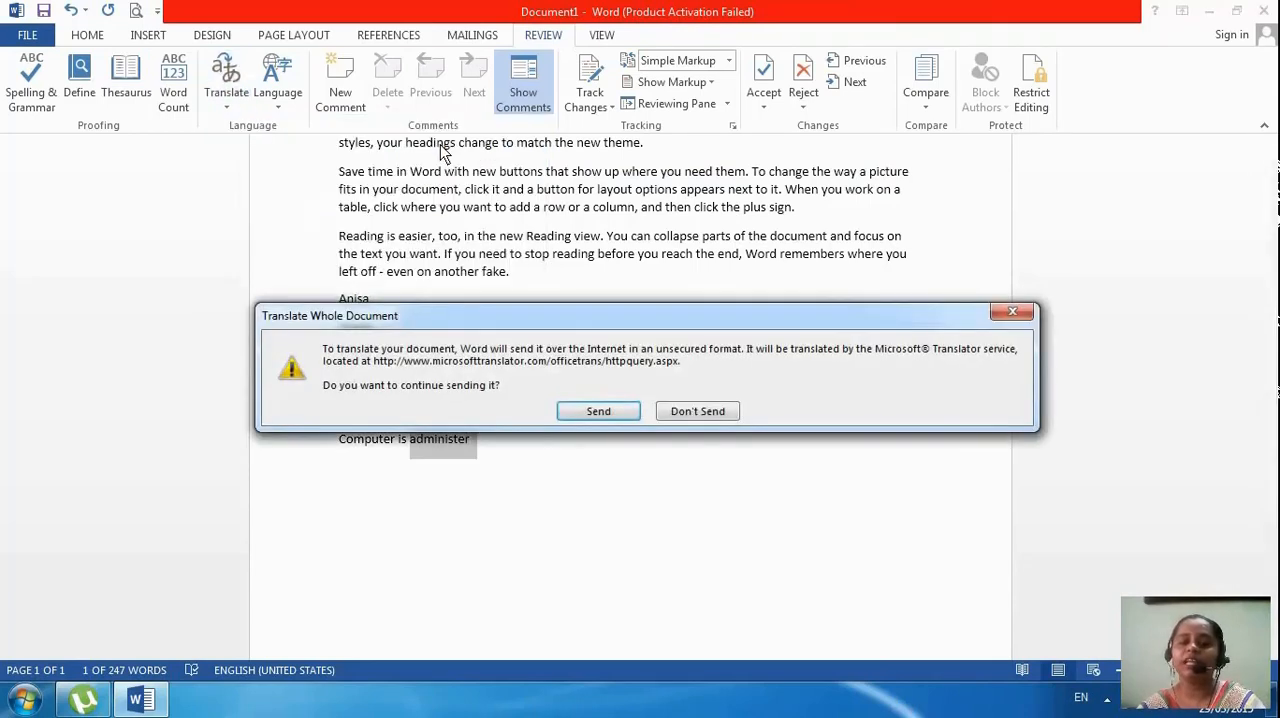
click(598, 412)
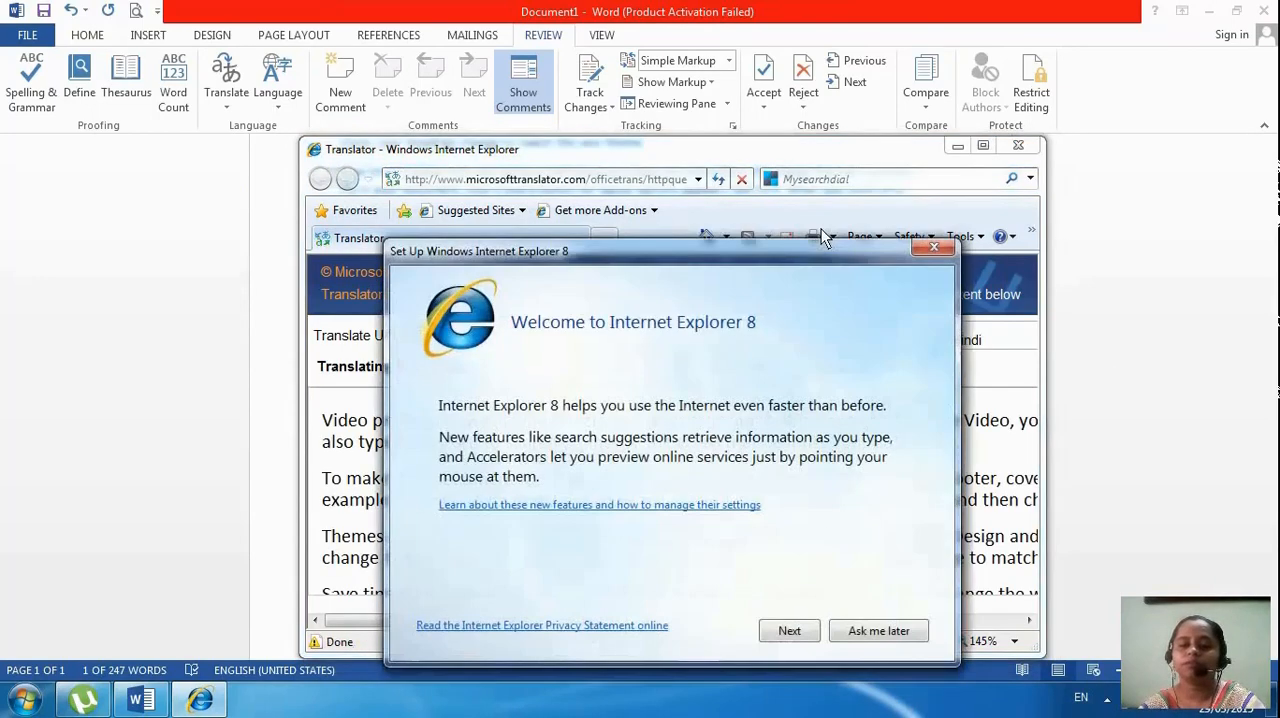
click(924, 252)
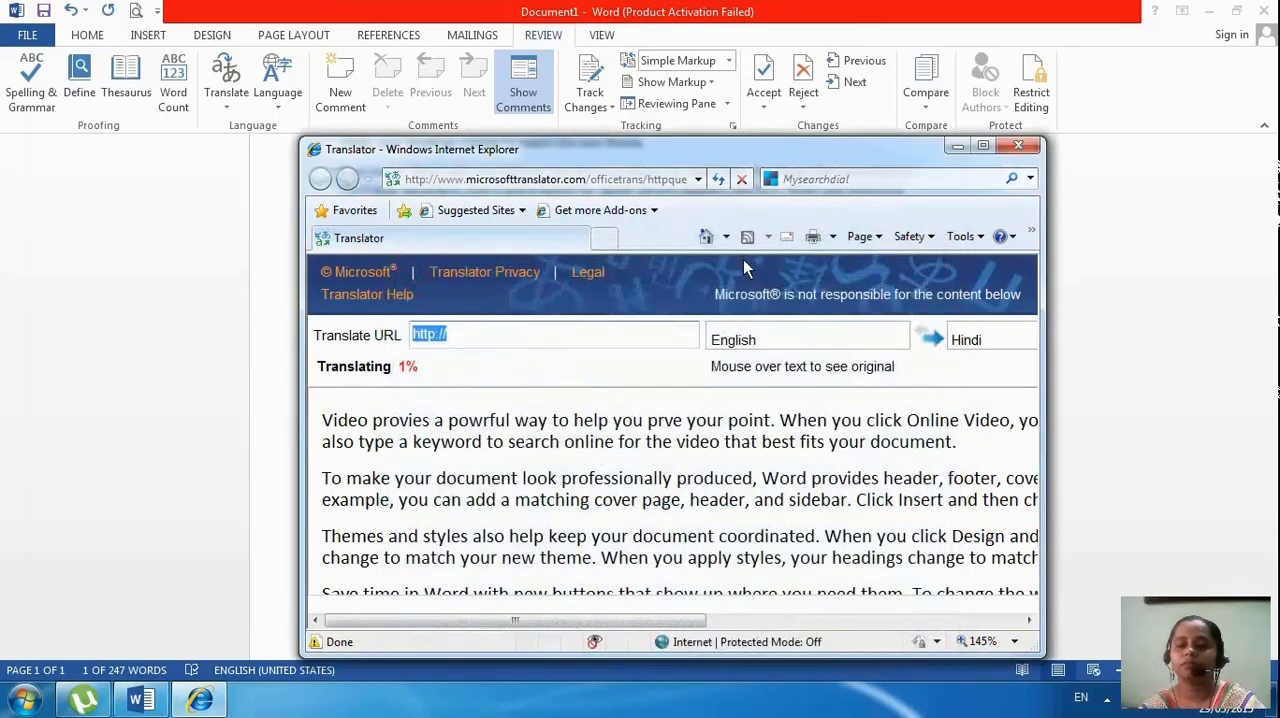
click(983, 145)
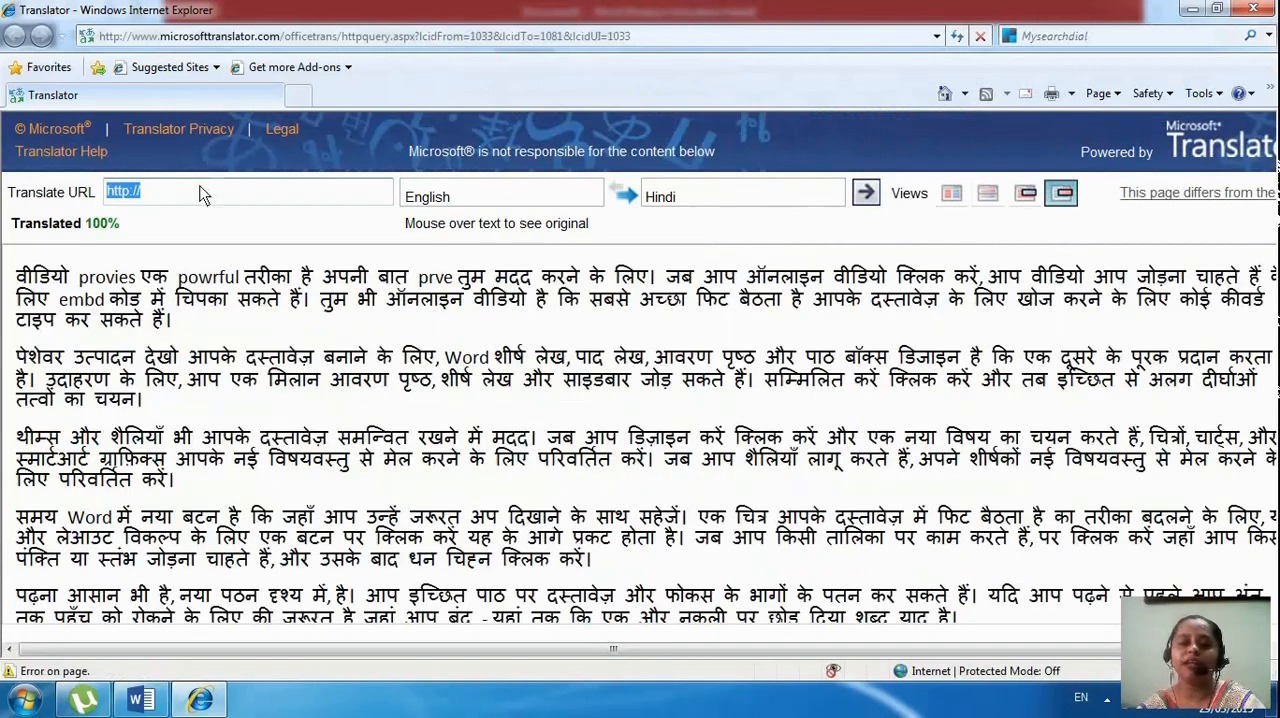
Clear the Translate URL field on the translation page
click(198, 192)
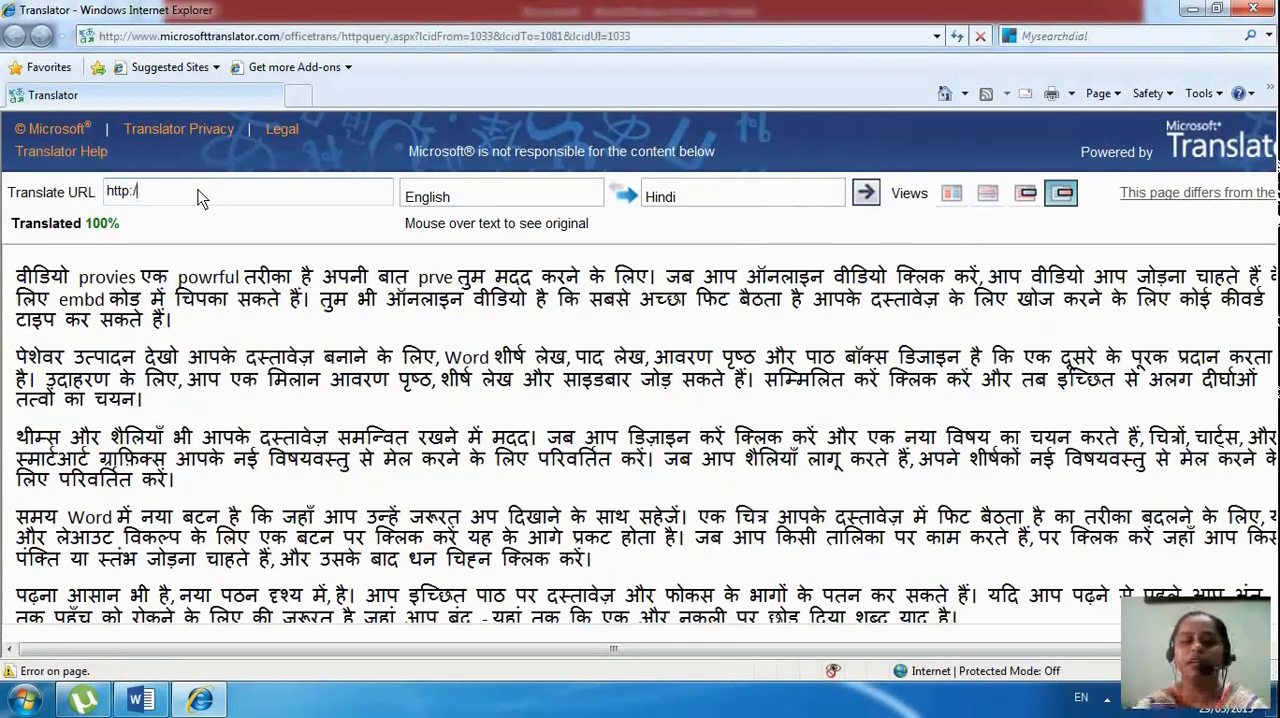
key(BackSpace)
key(BackSpace)
key(BackSpace)
key(BackSpace)
key(BackSpace)
key(BackSpace)
key(BackSpace)
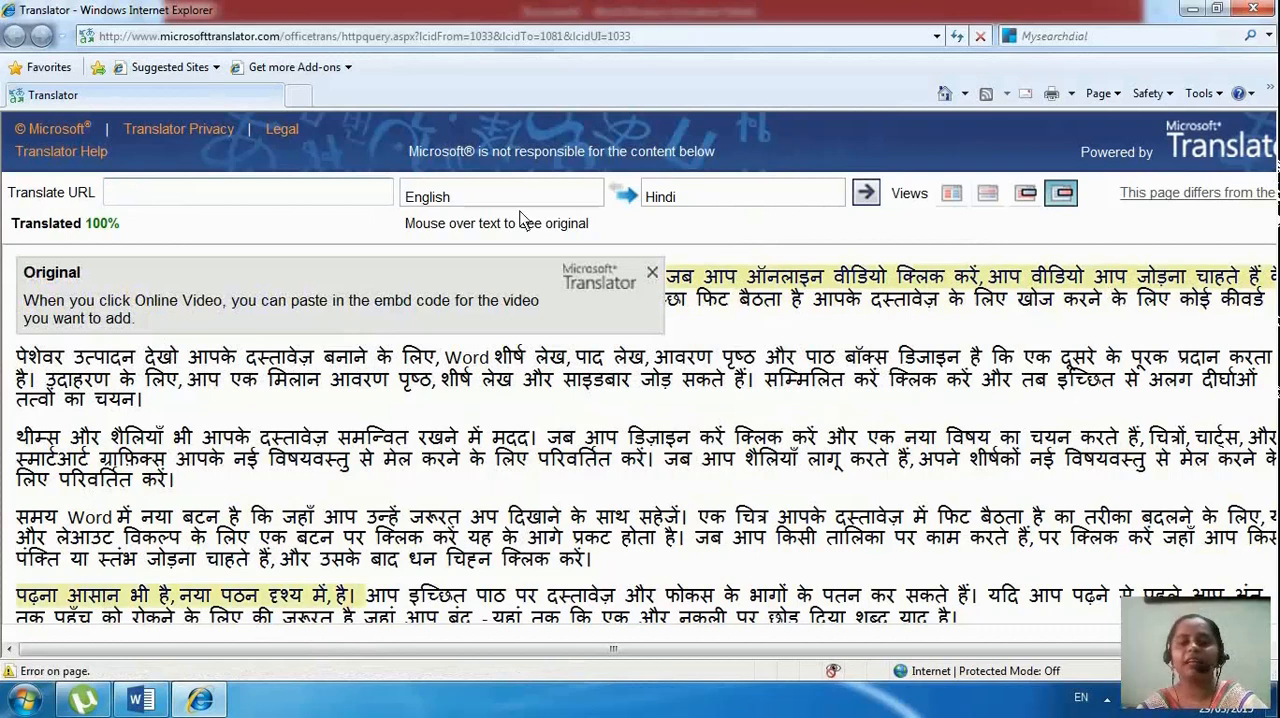
Copy the Hindi translation of the third paragraph and the start of the fourth, and paste it in Word below "Computer is administer"
mouse_move(335, 305)
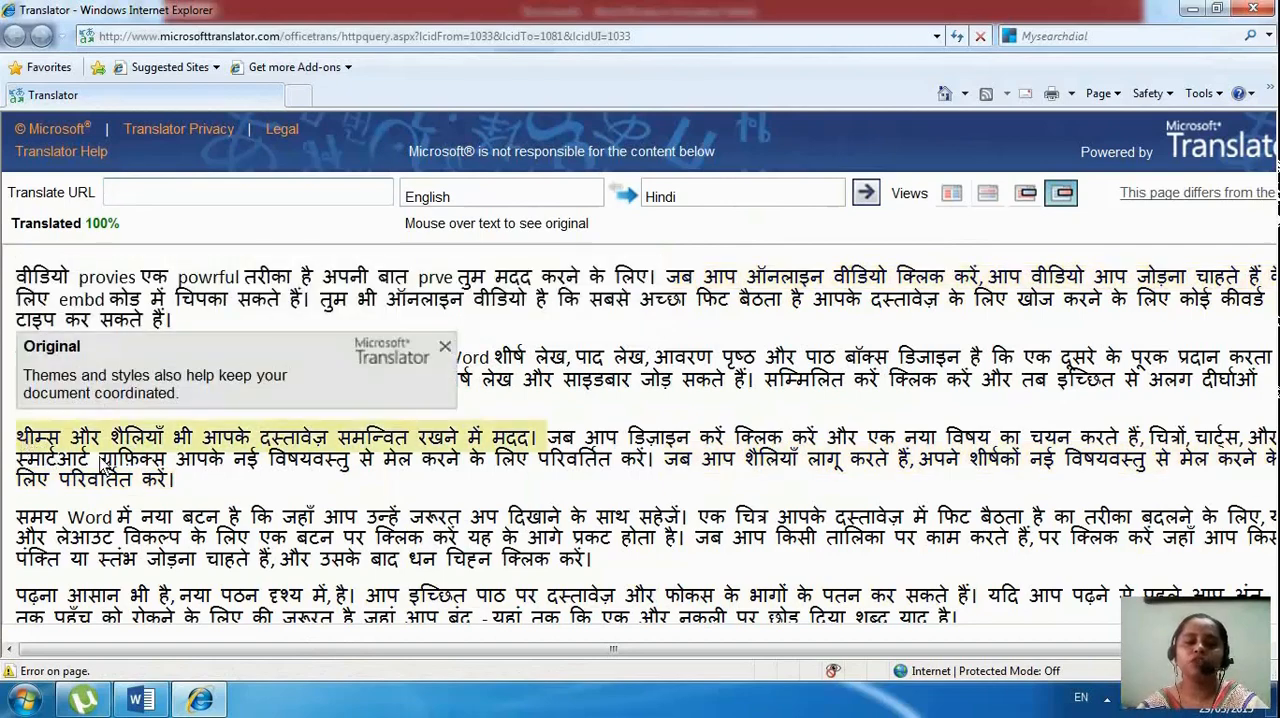
drag(18, 438, 392, 503)
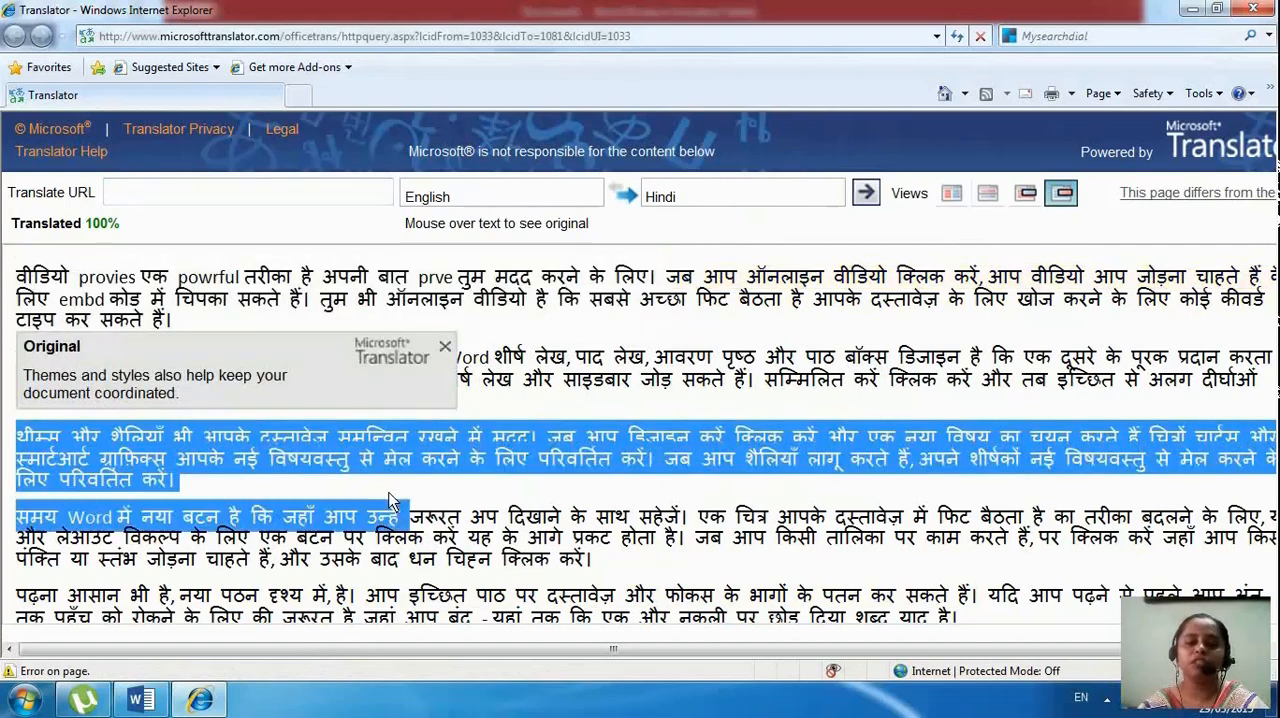
right_click(277, 453)
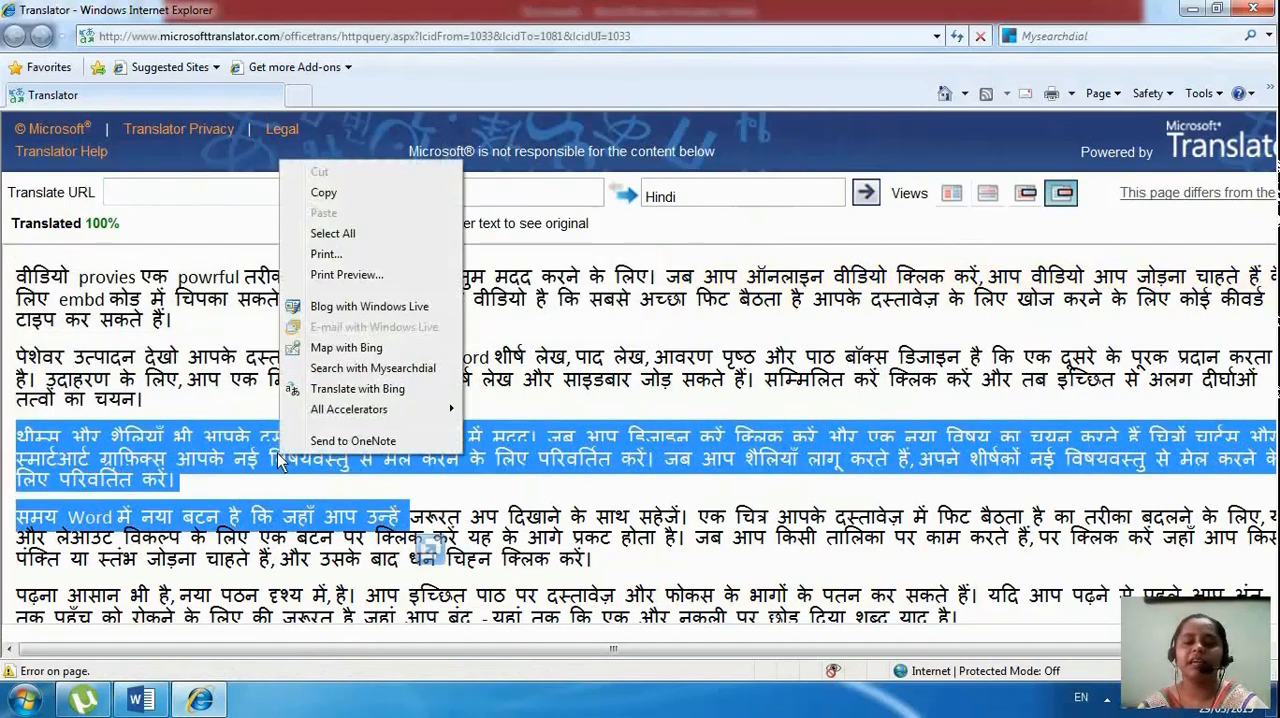
click(340, 192)
click(140, 700)
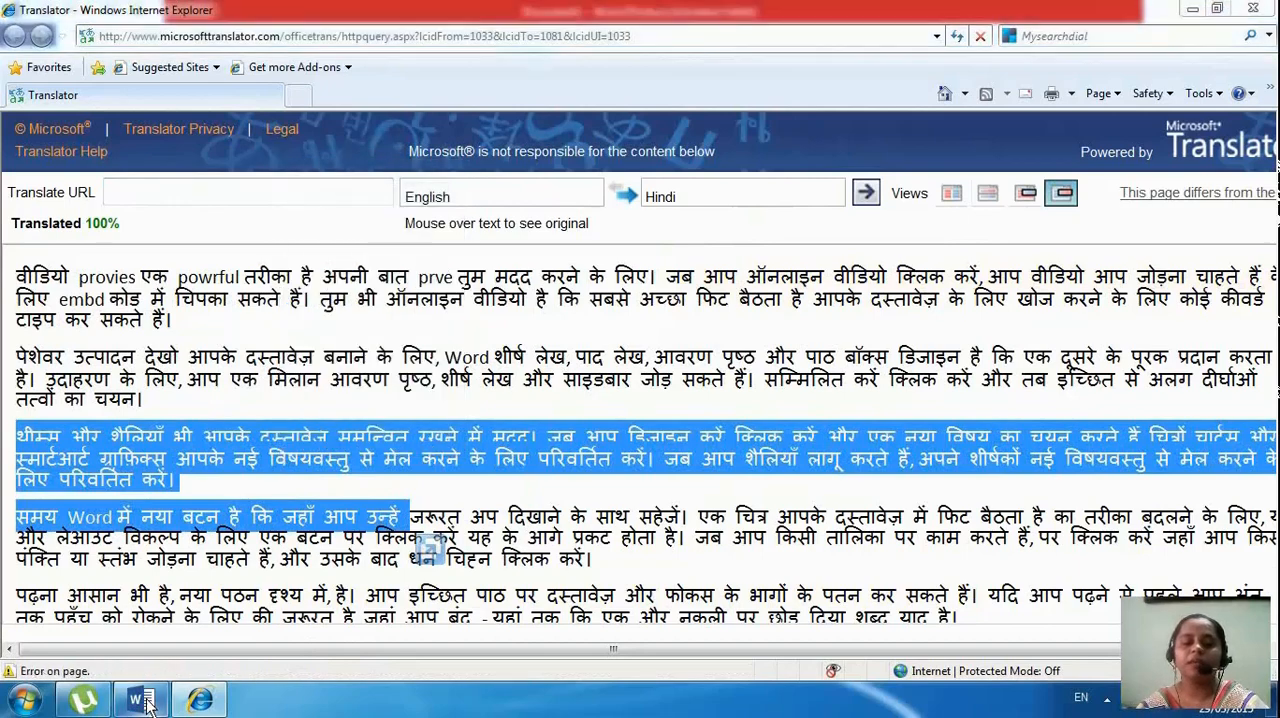
click(530, 488)
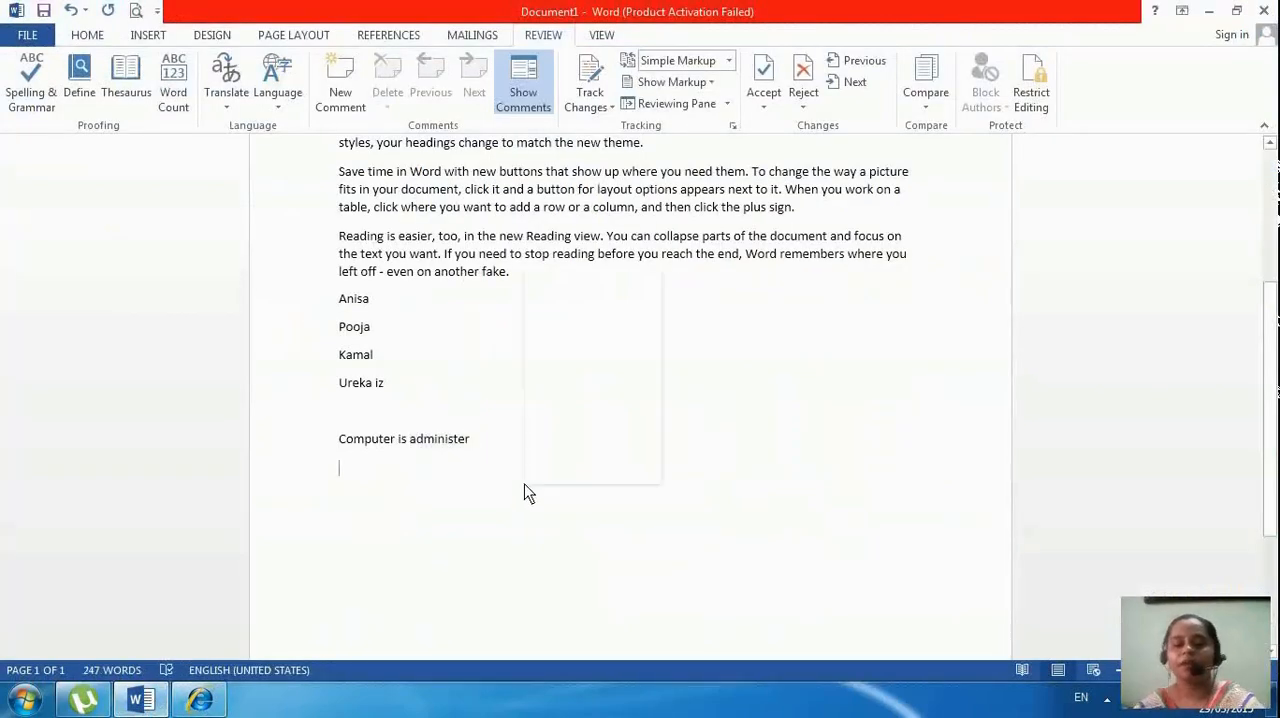
right_click(524, 490)
click(564, 286)
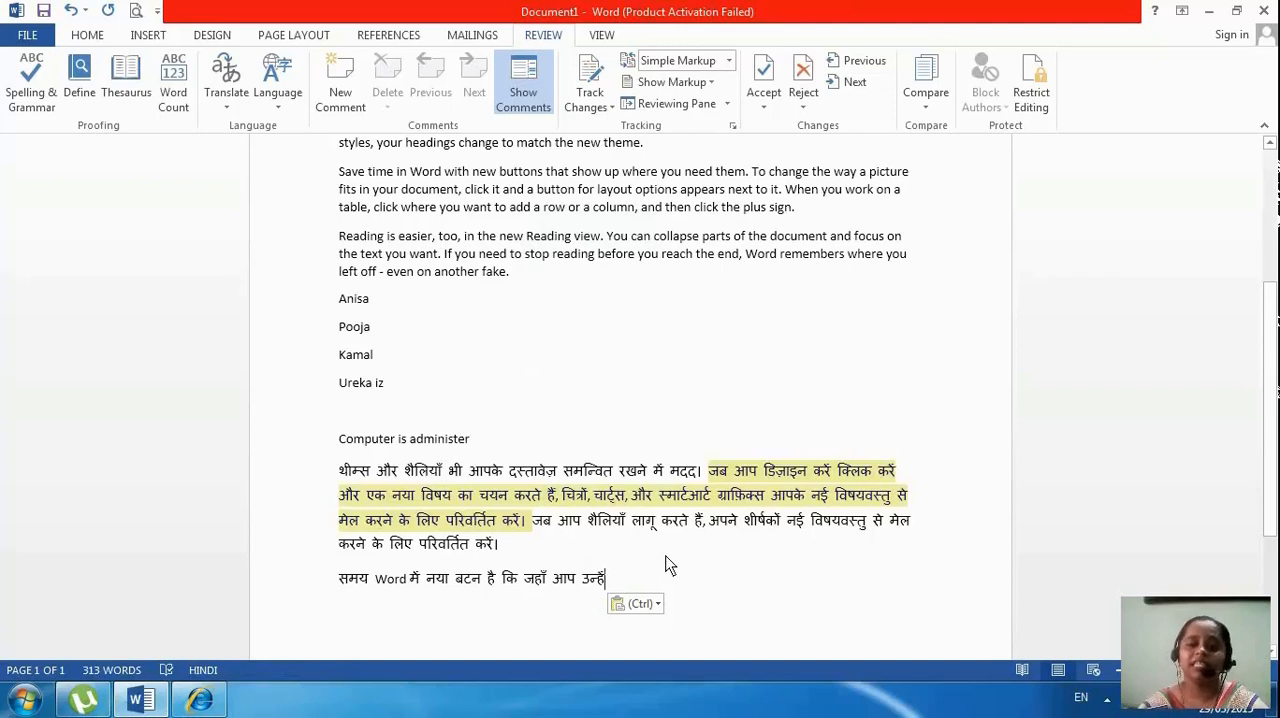
Open the translation language options and set the Mini Translator language to Urdu
click(674, 329)
scroll(674, 332, up, 5)
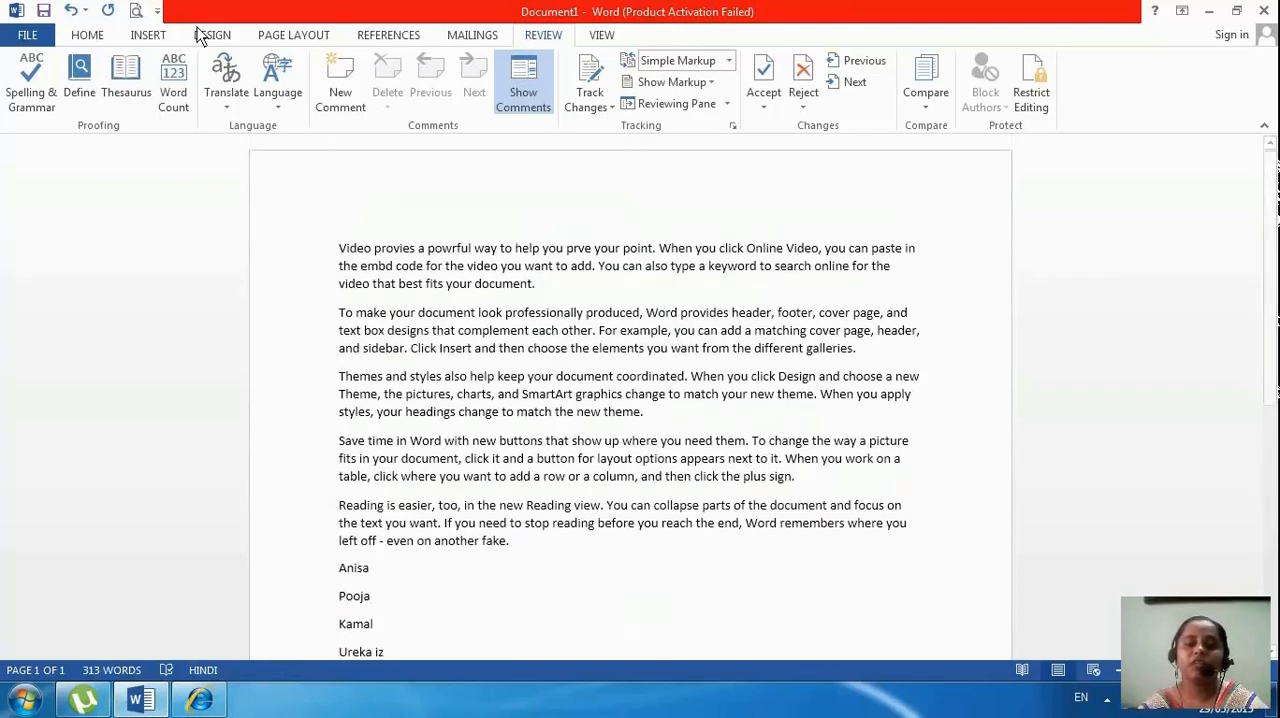
click(226, 90)
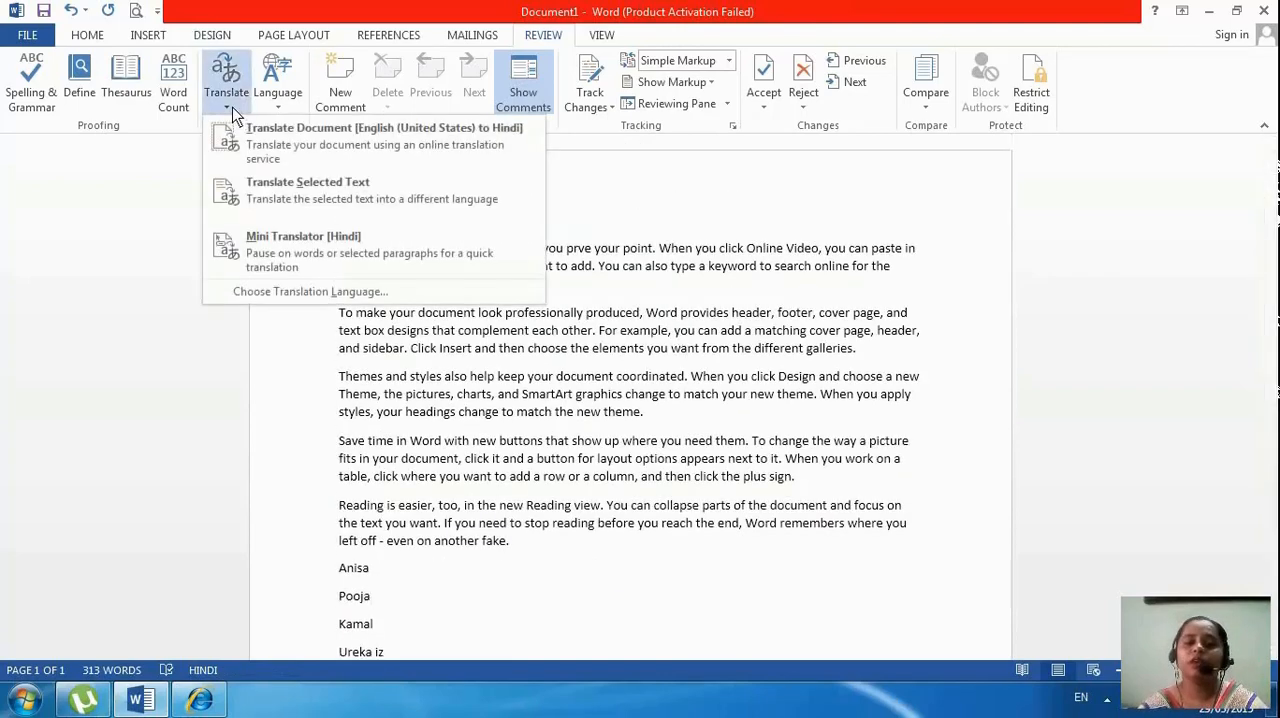
click(254, 291)
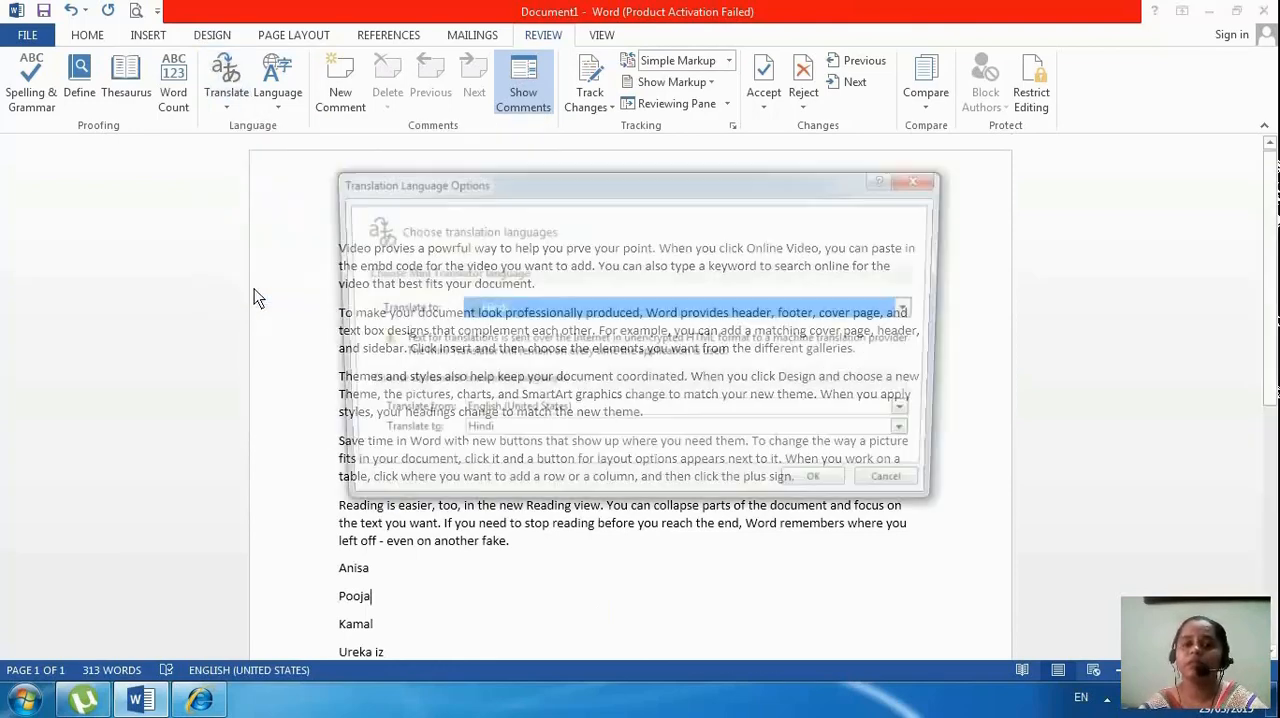
click(722, 308)
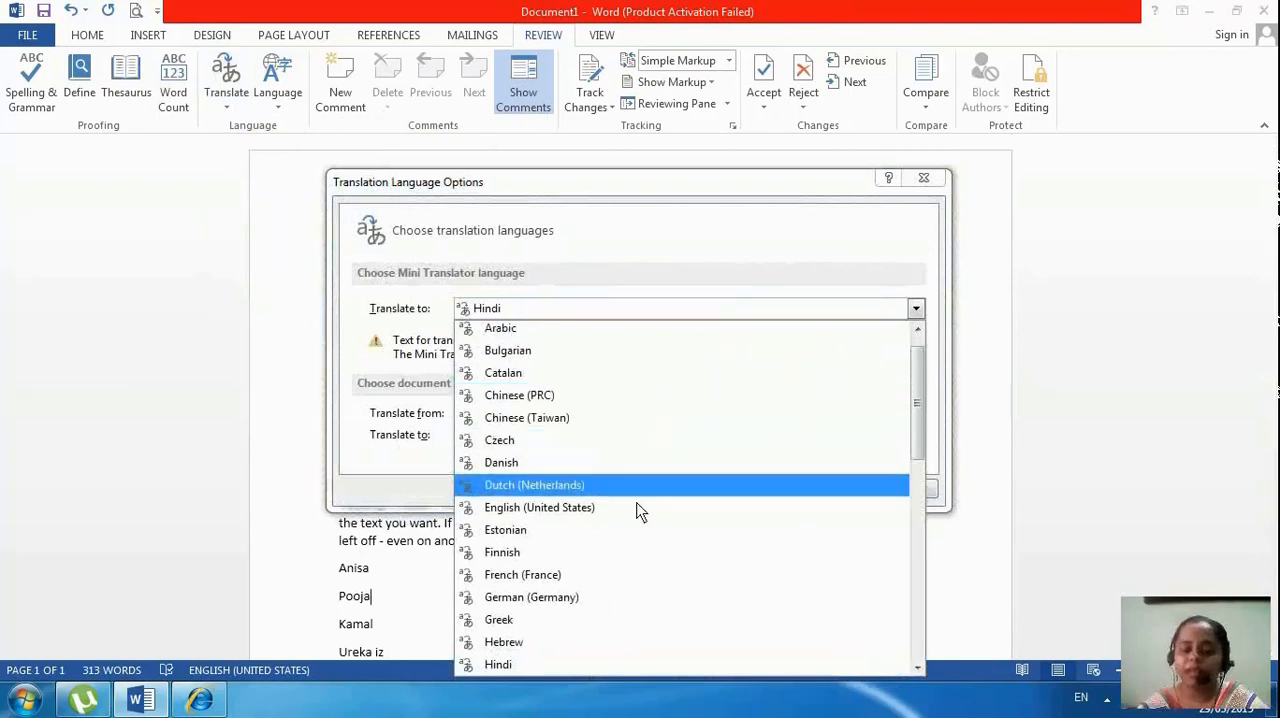
scroll(601, 585, down, 5)
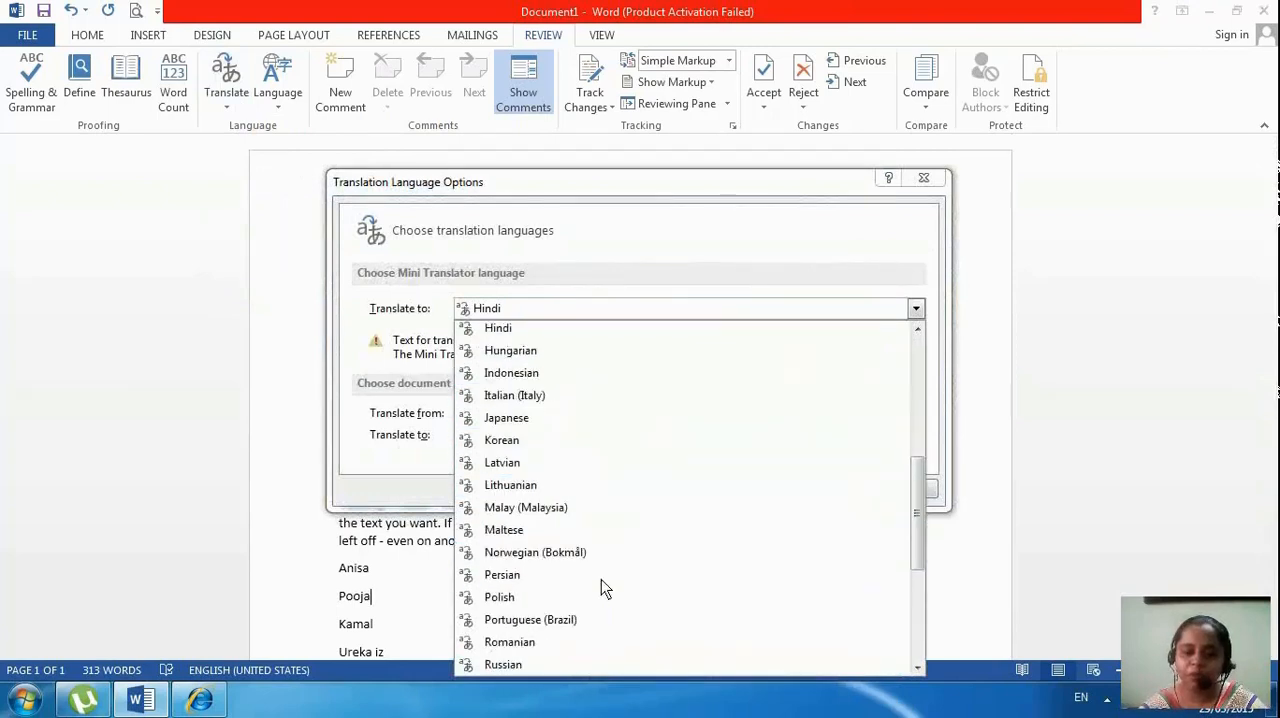
scroll(601, 579, down, 5)
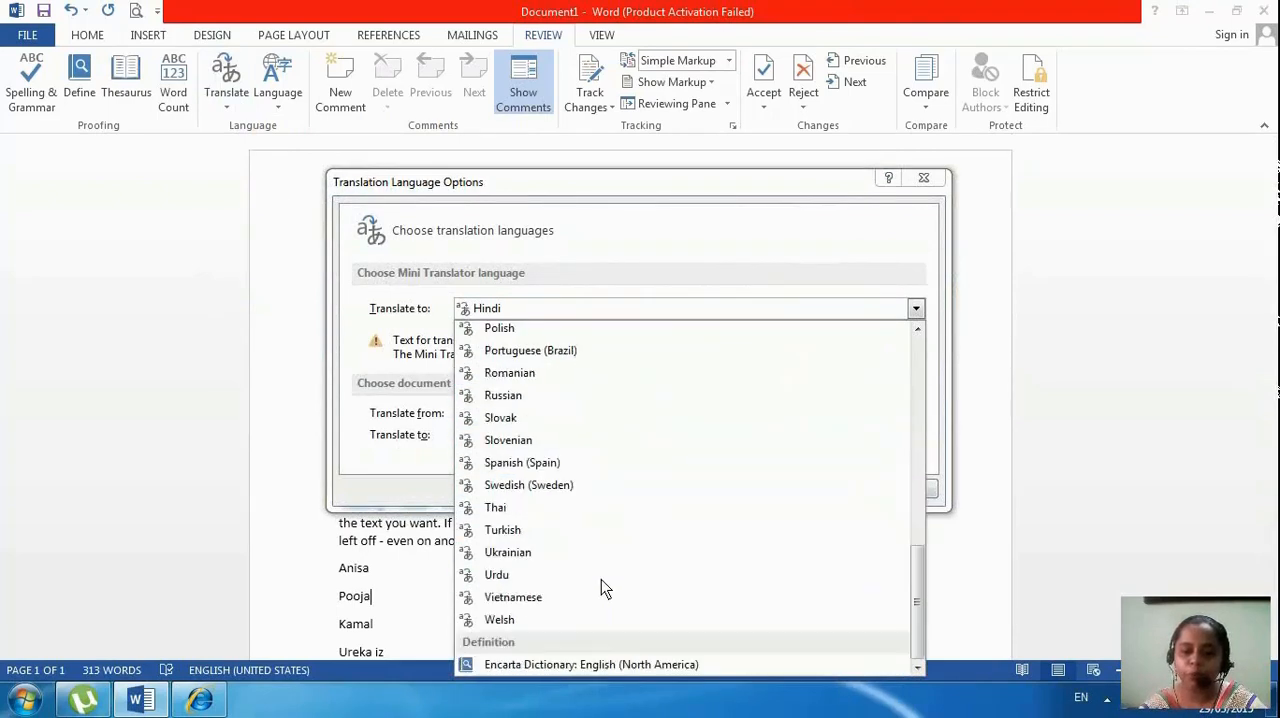
click(548, 584)
Set the document translation target language to Urdu and apply the translation language options
click(530, 435)
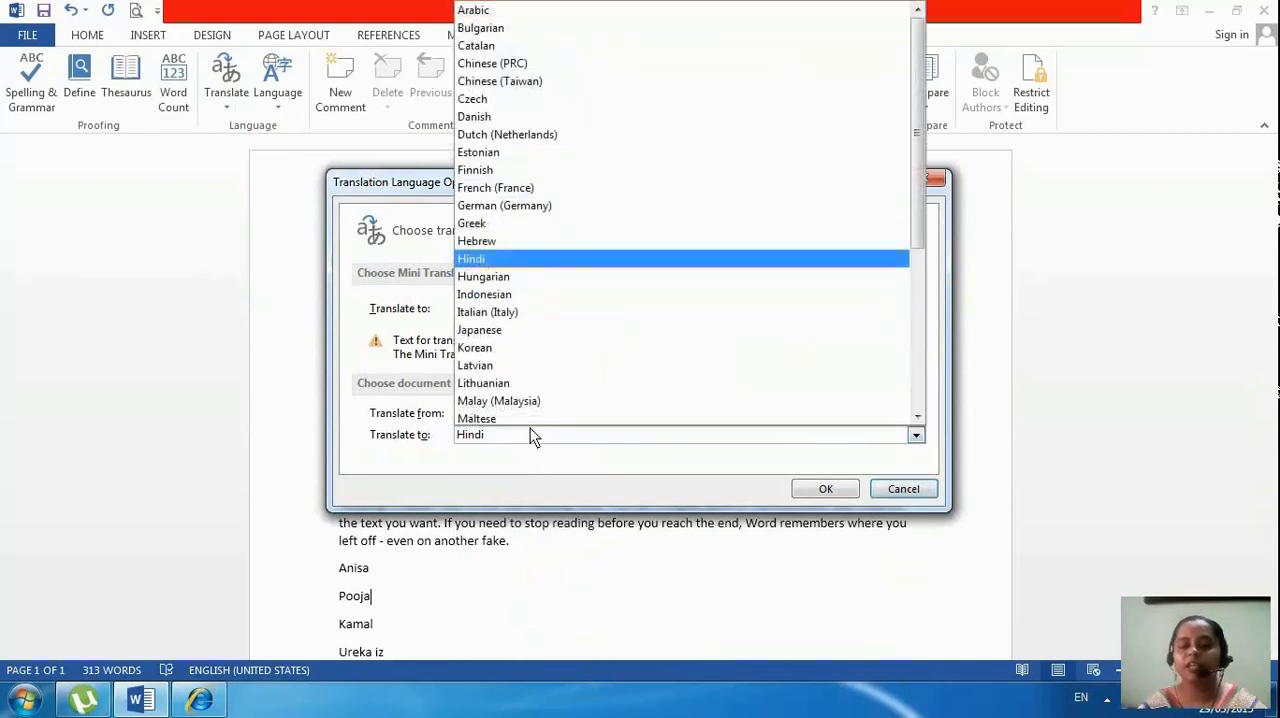
scroll(530, 298, down, 5)
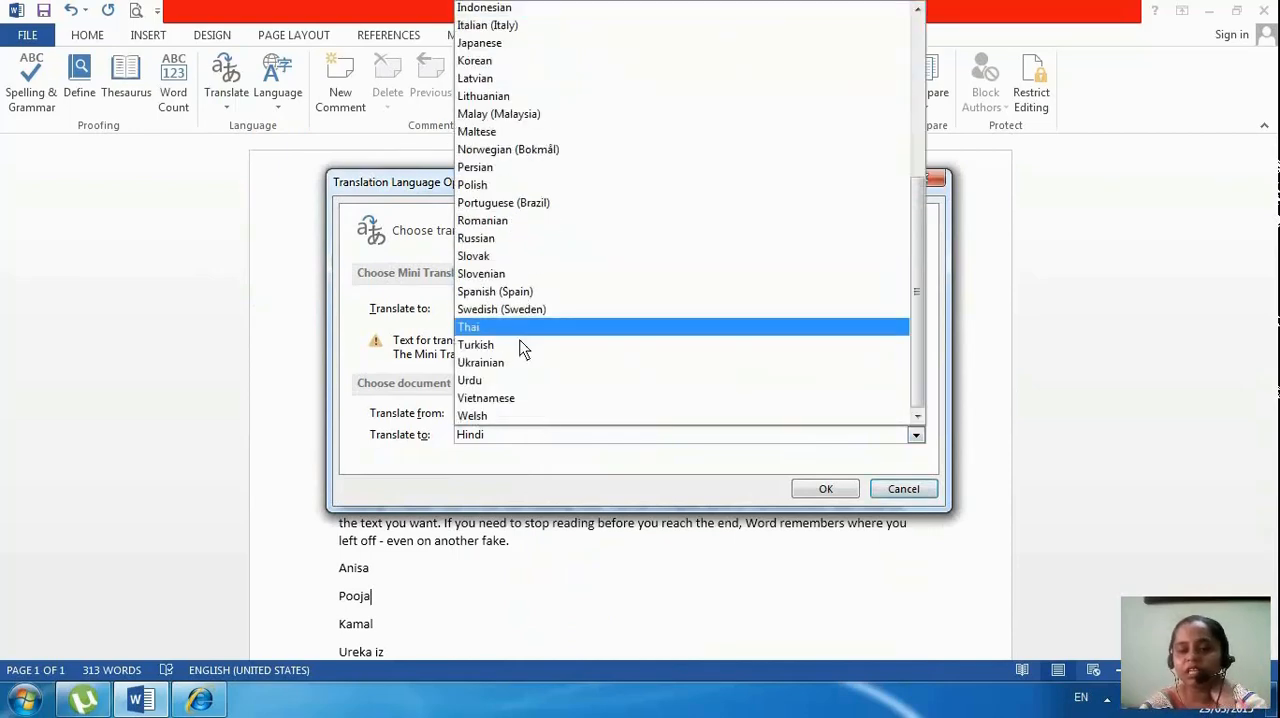
click(507, 377)
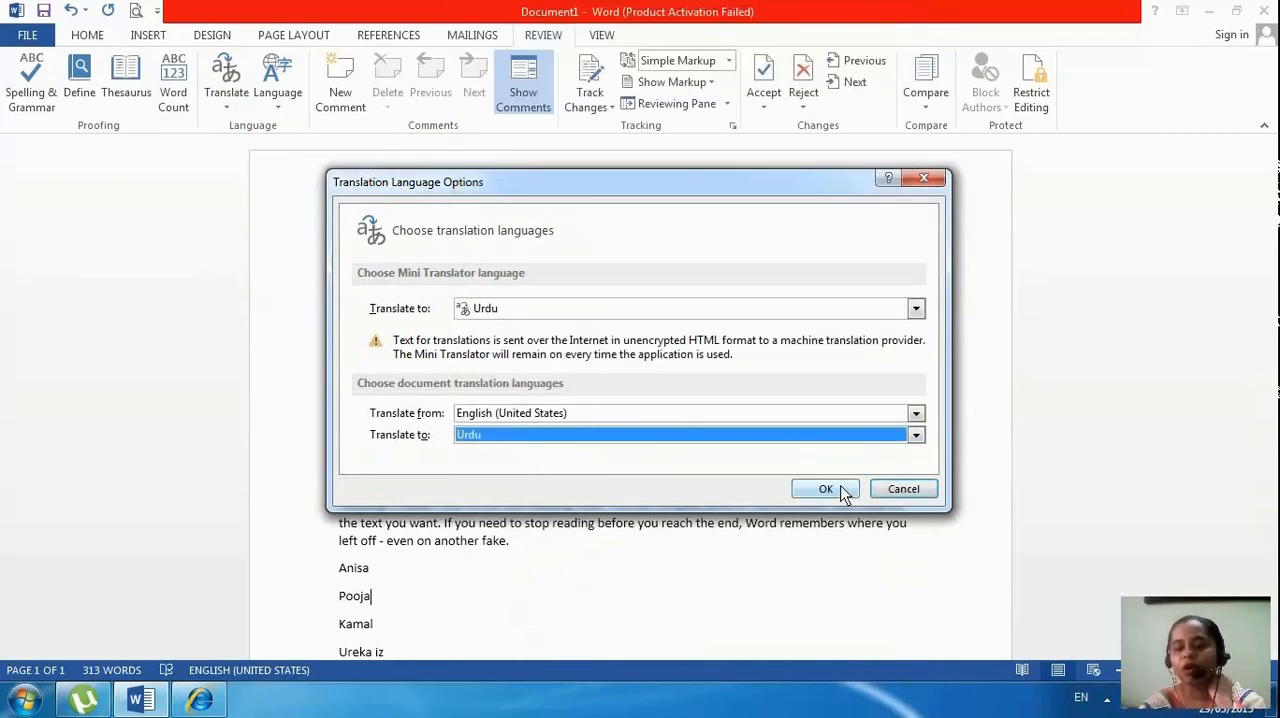
click(841, 490)
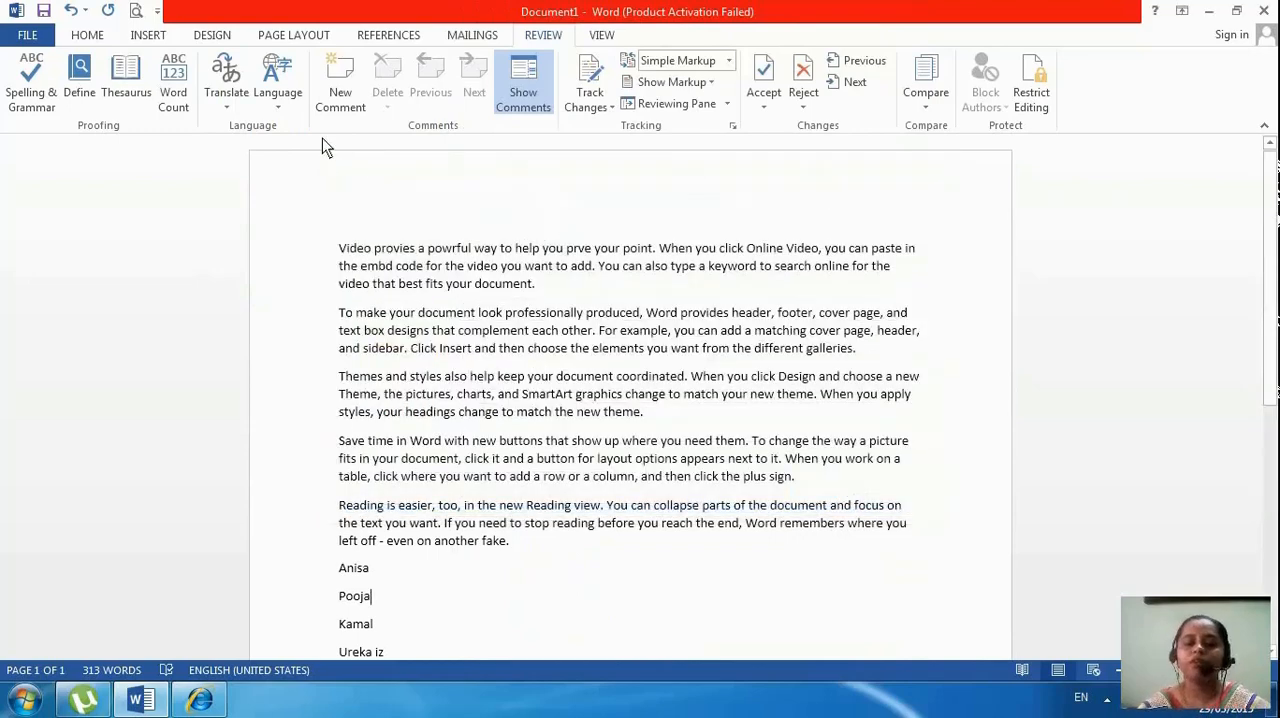
Look up a translation of the selected first paragraph with Translate Selected Text and open the research source choices
click(226, 100)
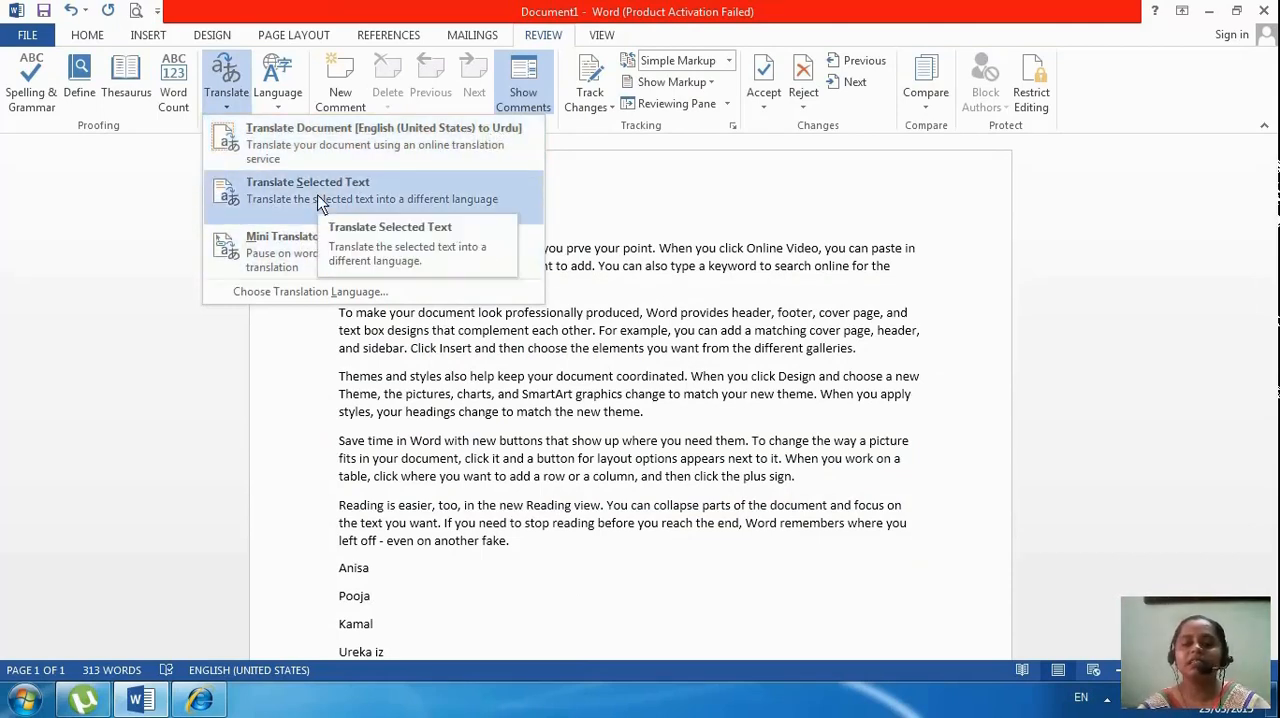
click(465, 384)
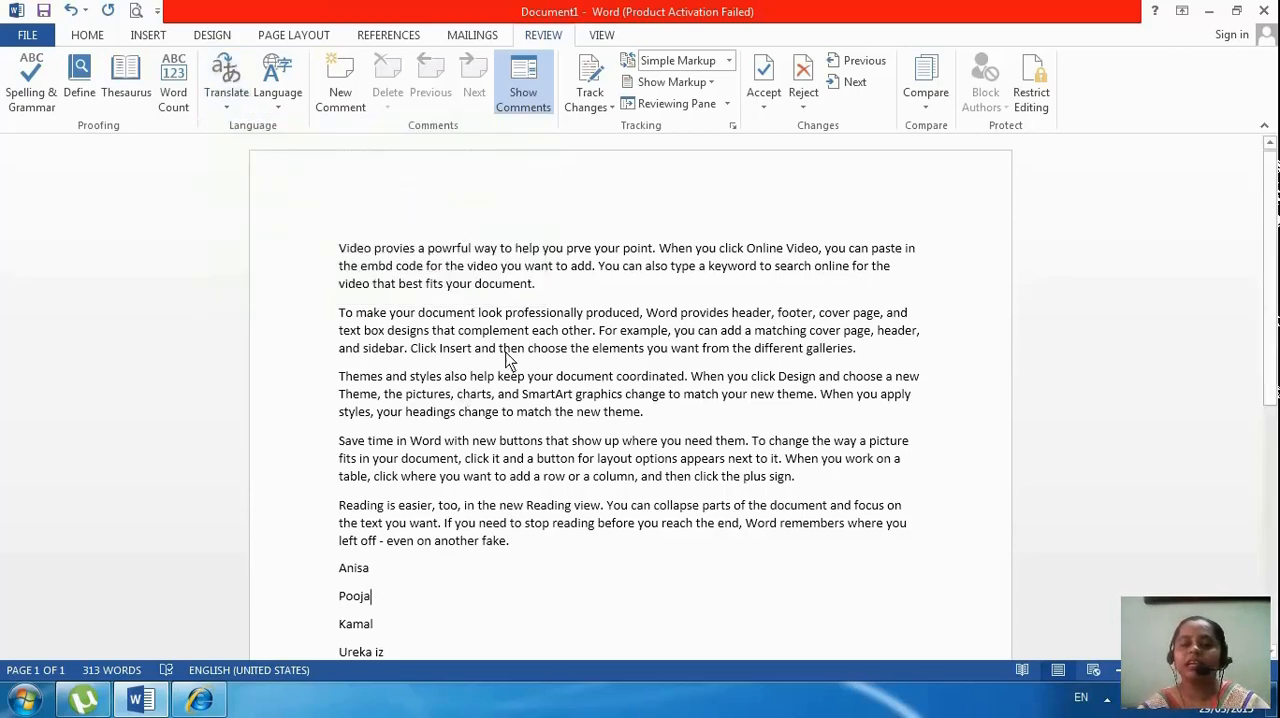
drag(546, 297, 339, 247)
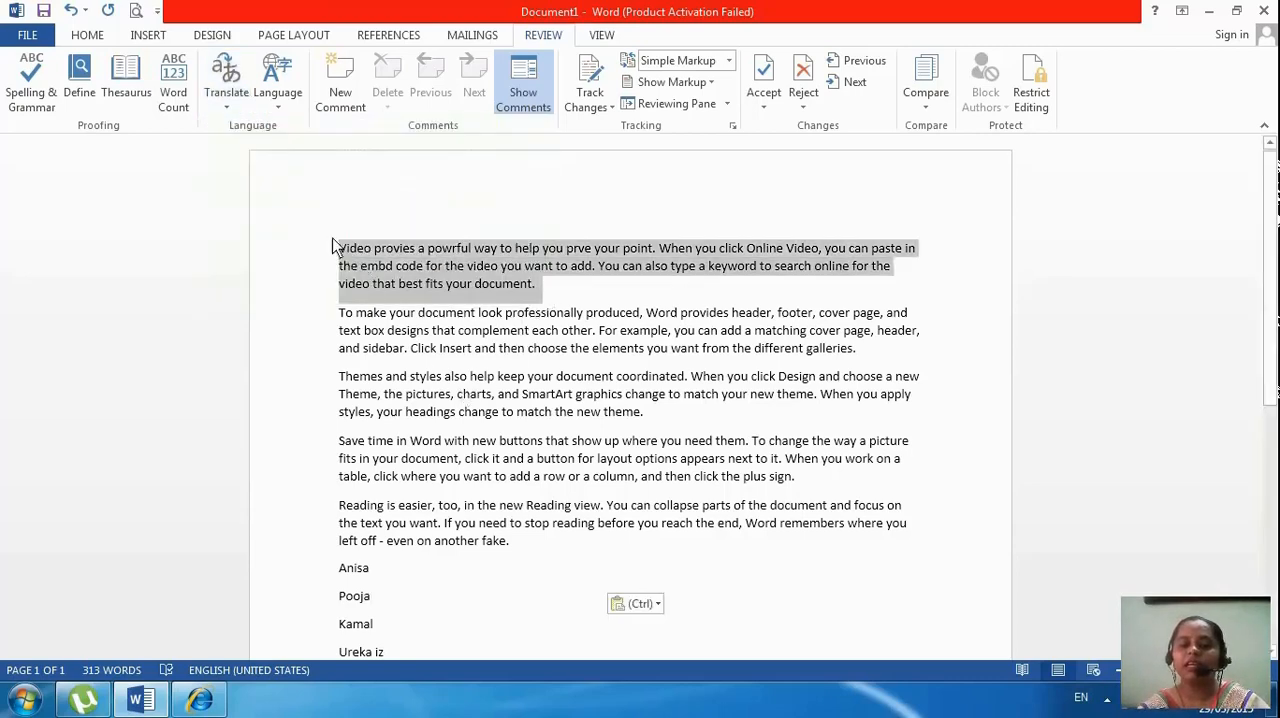
click(219, 95)
click(237, 175)
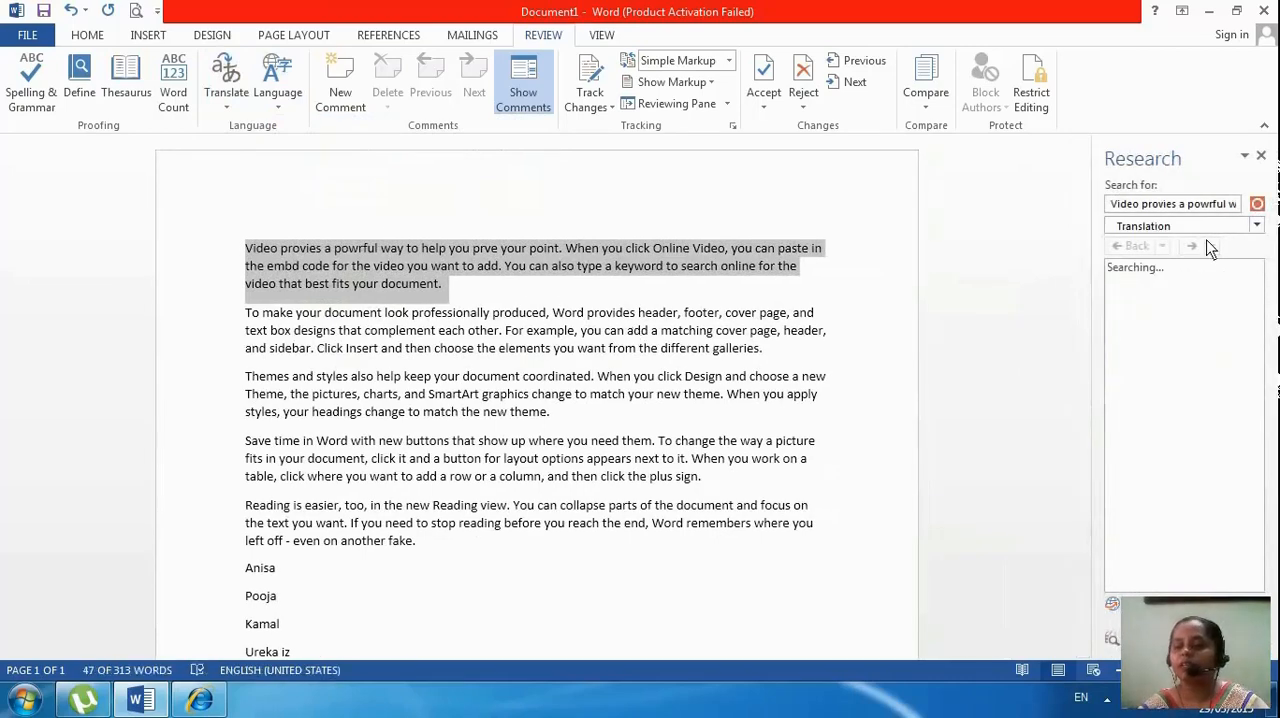
click(1257, 228)
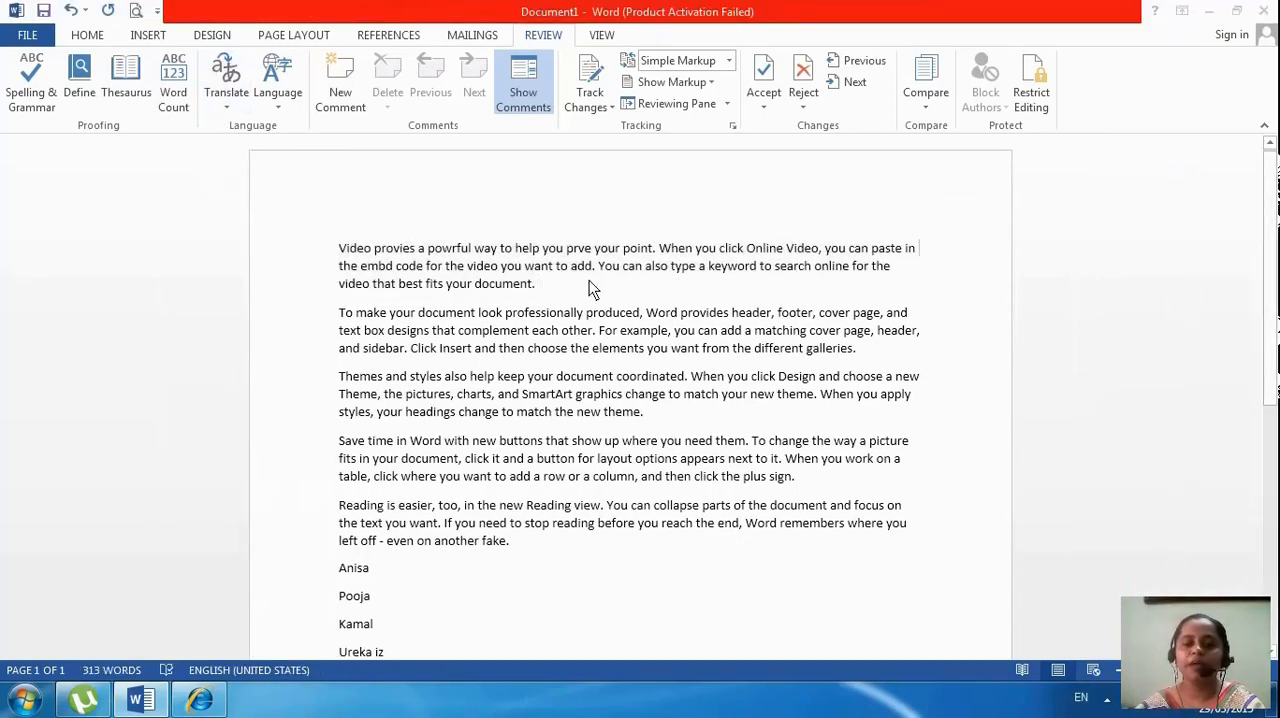
Select the first paragraph, send the whole document for online translation from English (United States) to Urdu, and close the translation window
drag(589, 284, 339, 248)
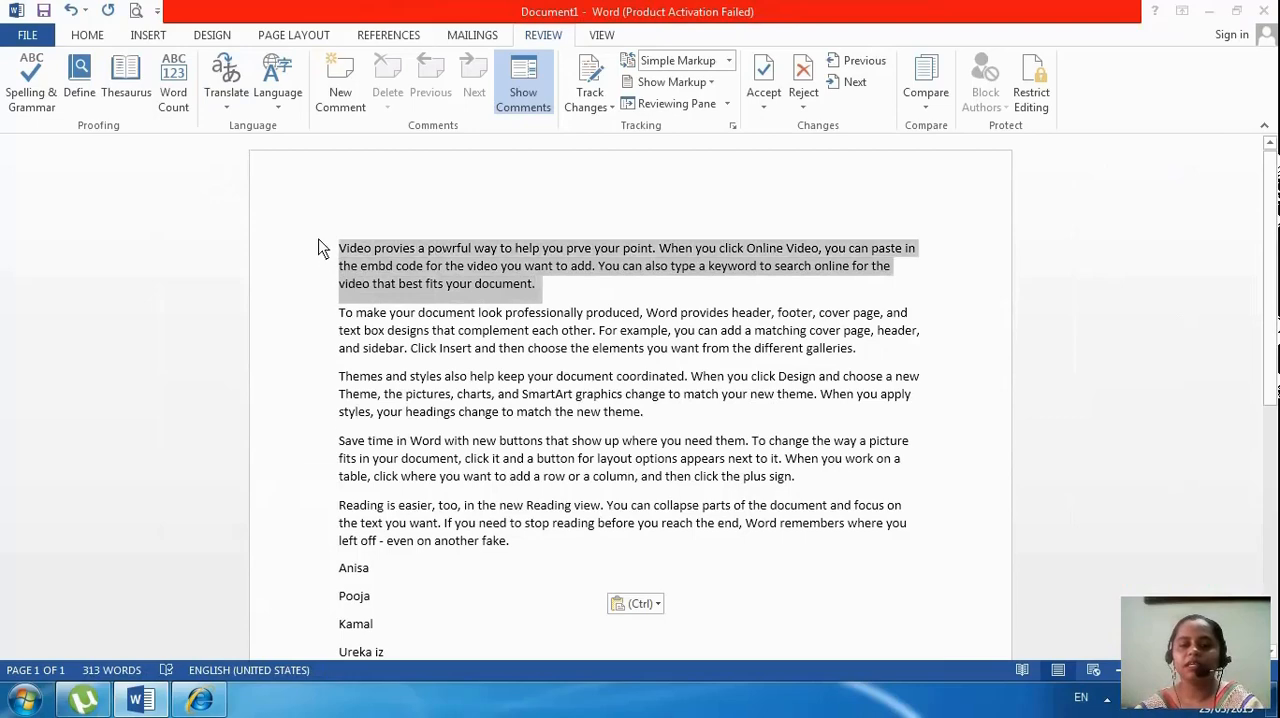
click(239, 100)
click(248, 135)
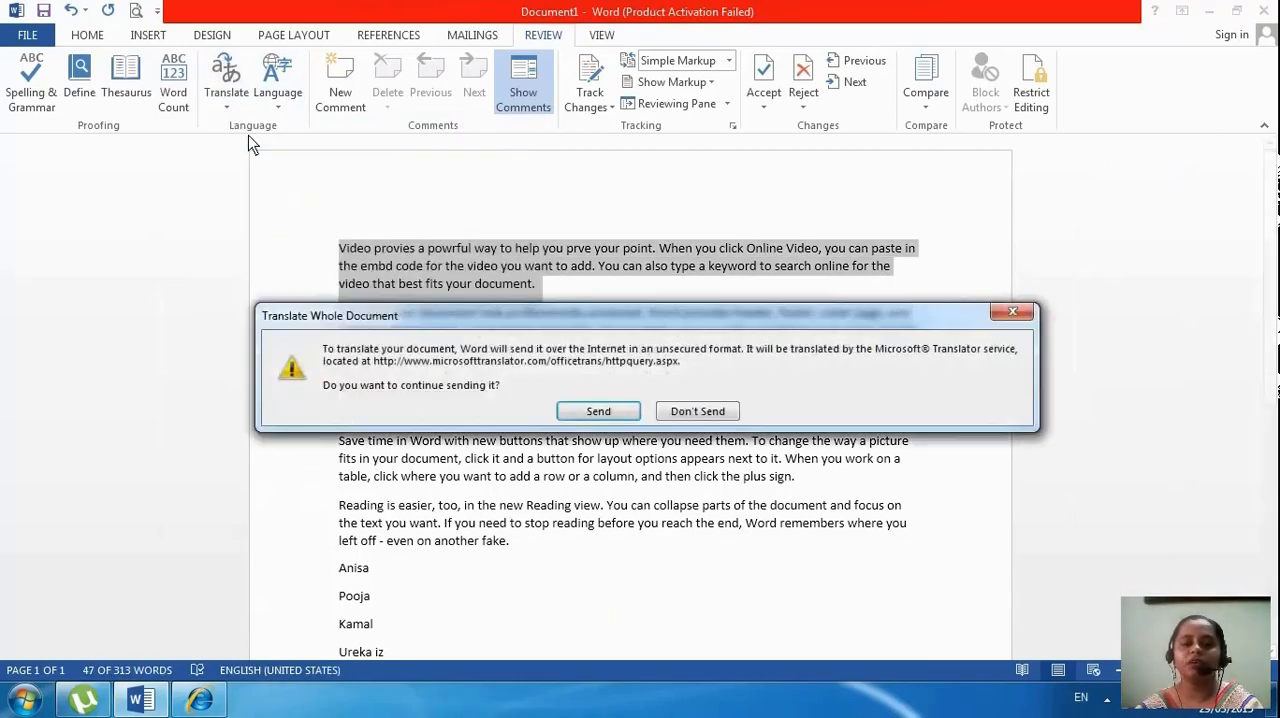
click(600, 413)
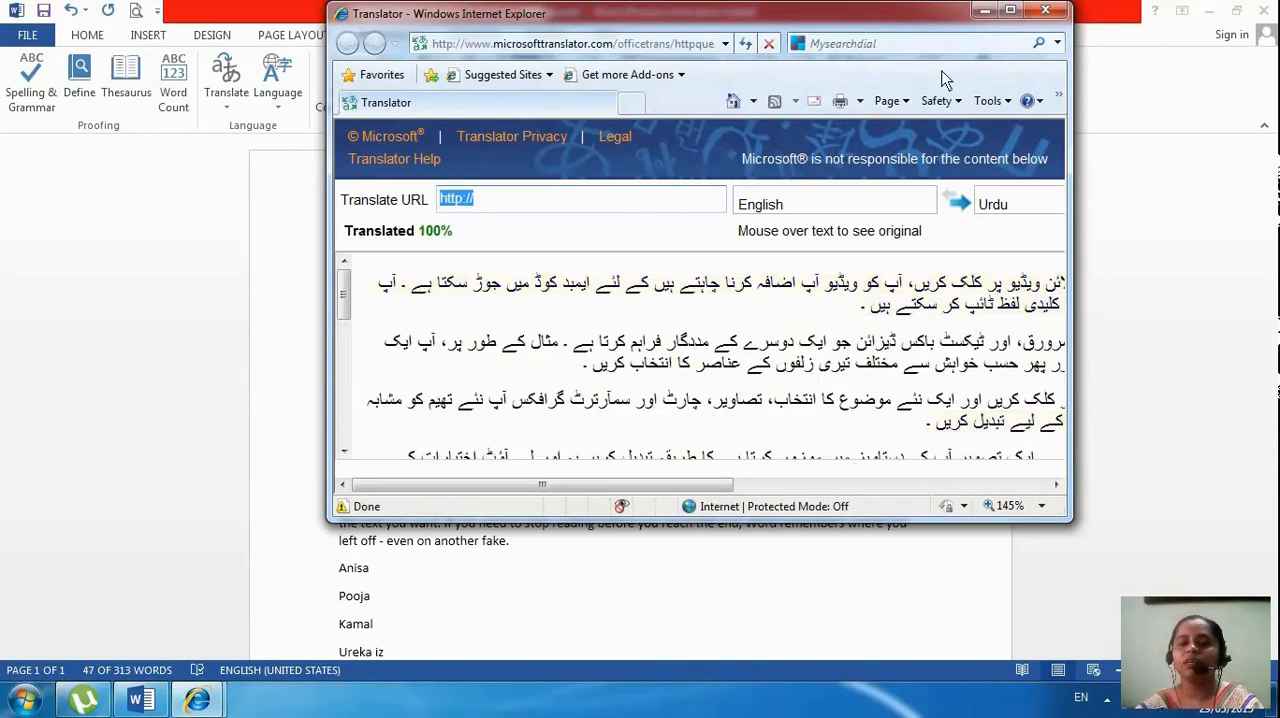
click(1045, 11)
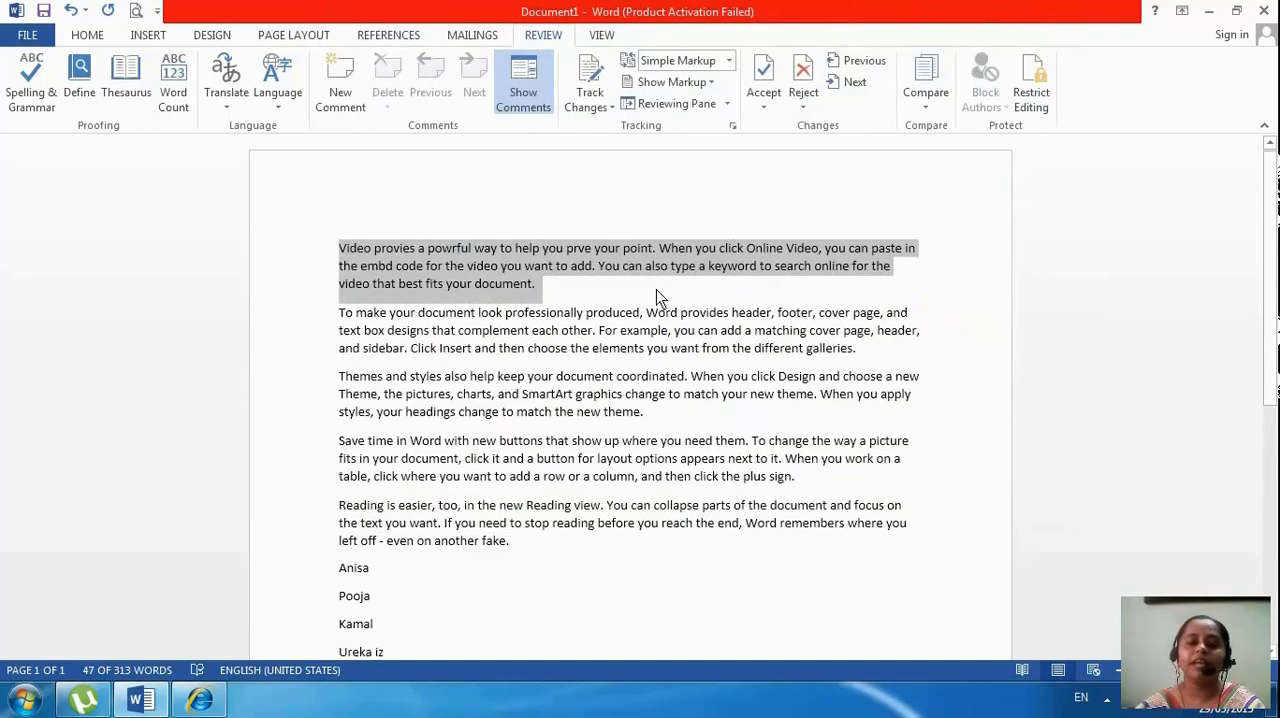
Browse the proofing languages for the third paragraph, choose English (United States), and apply it
click(638, 385)
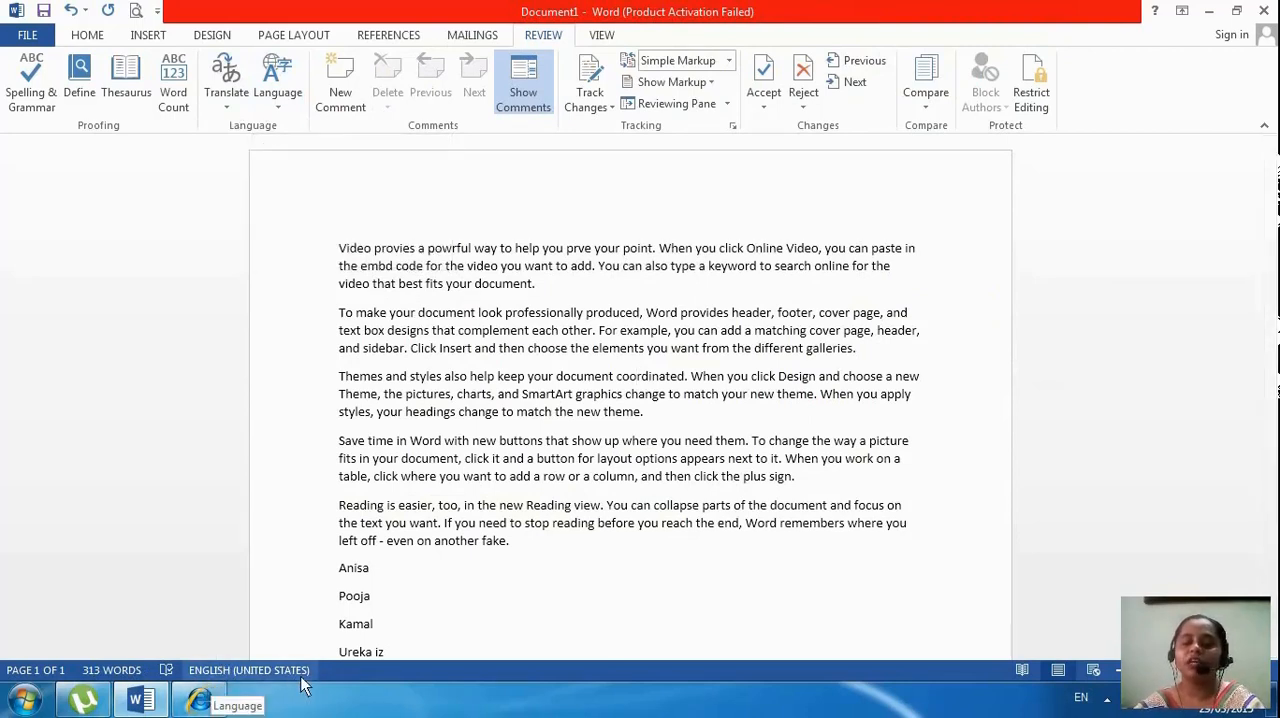
click(285, 112)
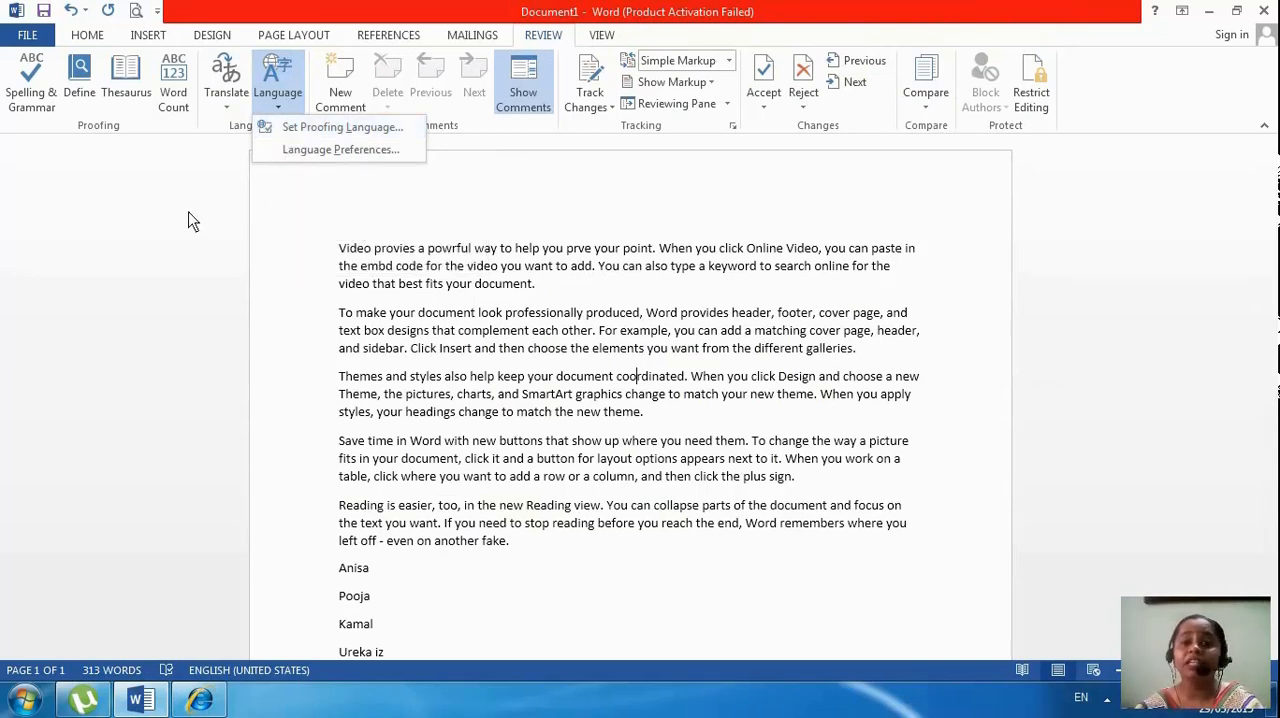
click(295, 124)
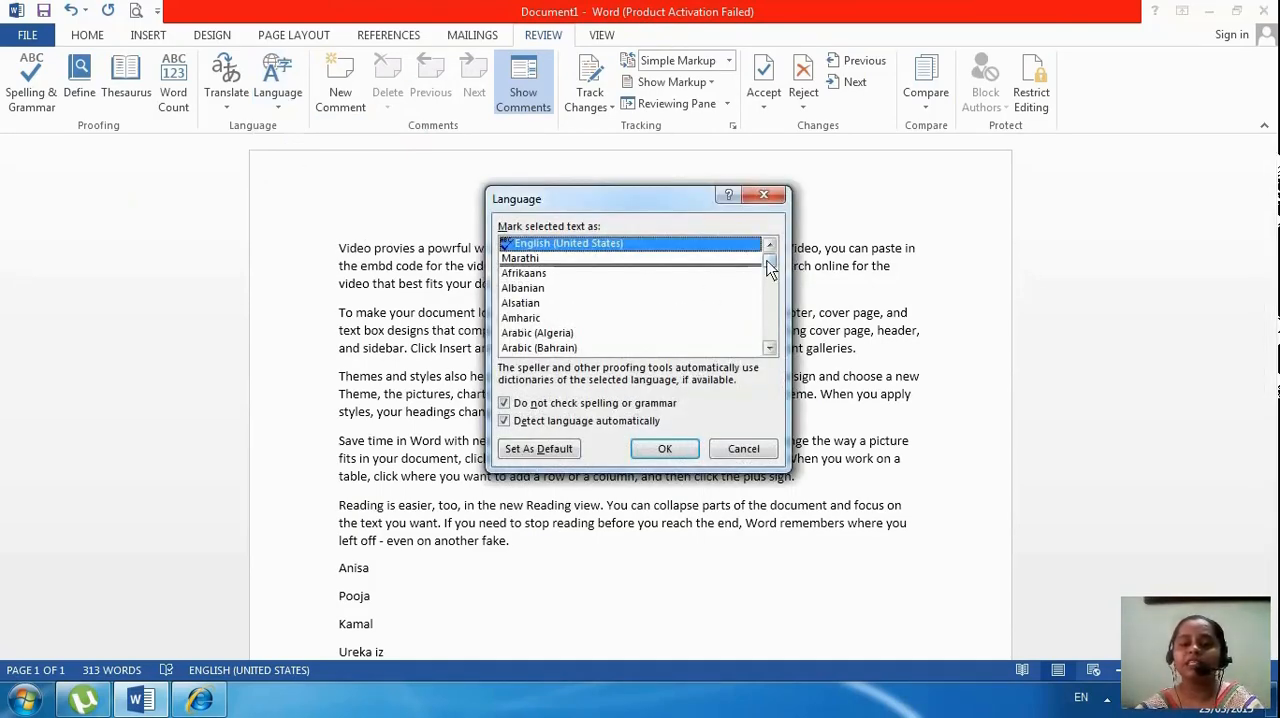
scroll(770, 265, down, 2)
click(588, 258)
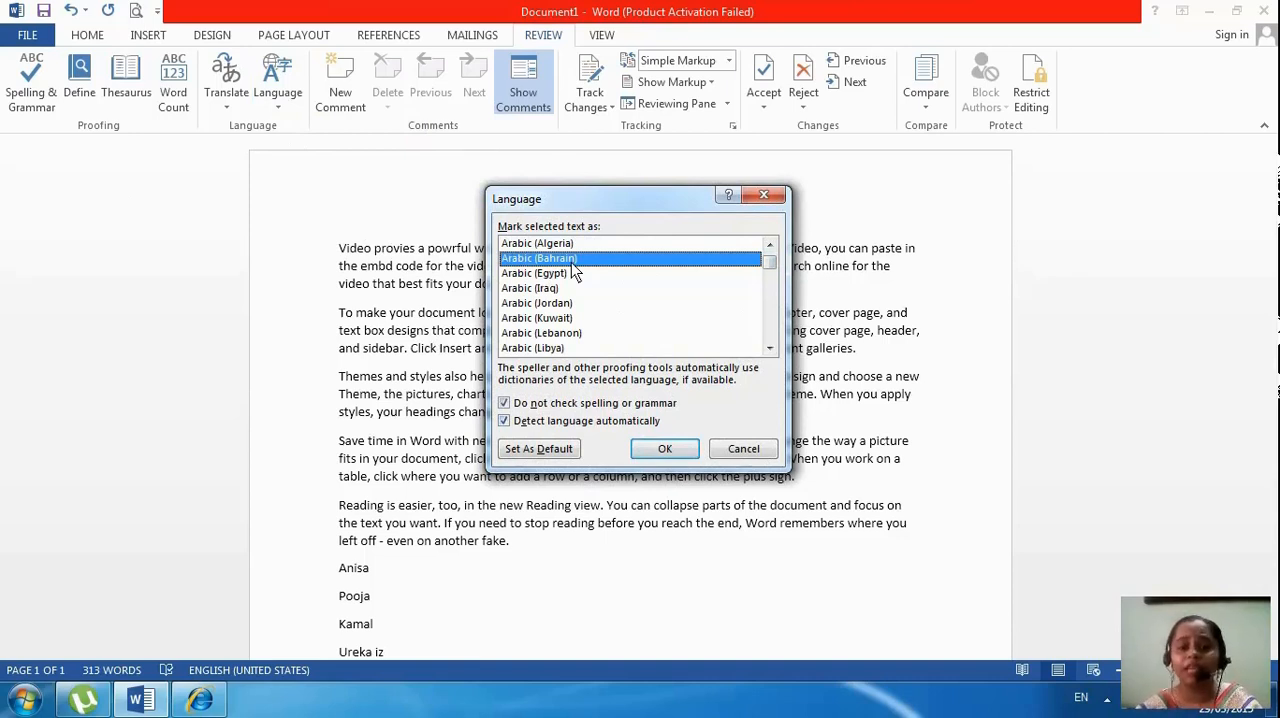
drag(774, 268, 772, 276)
scroll(772, 276, down, 1)
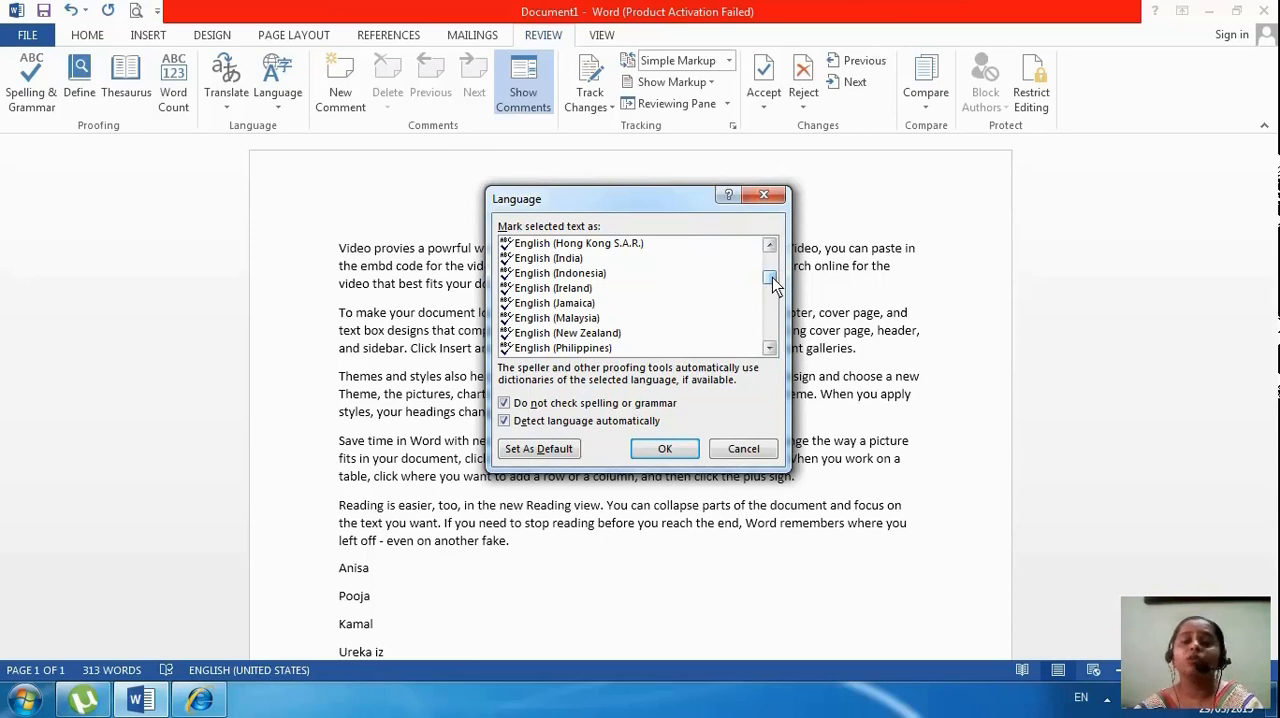
drag(774, 283, 768, 254)
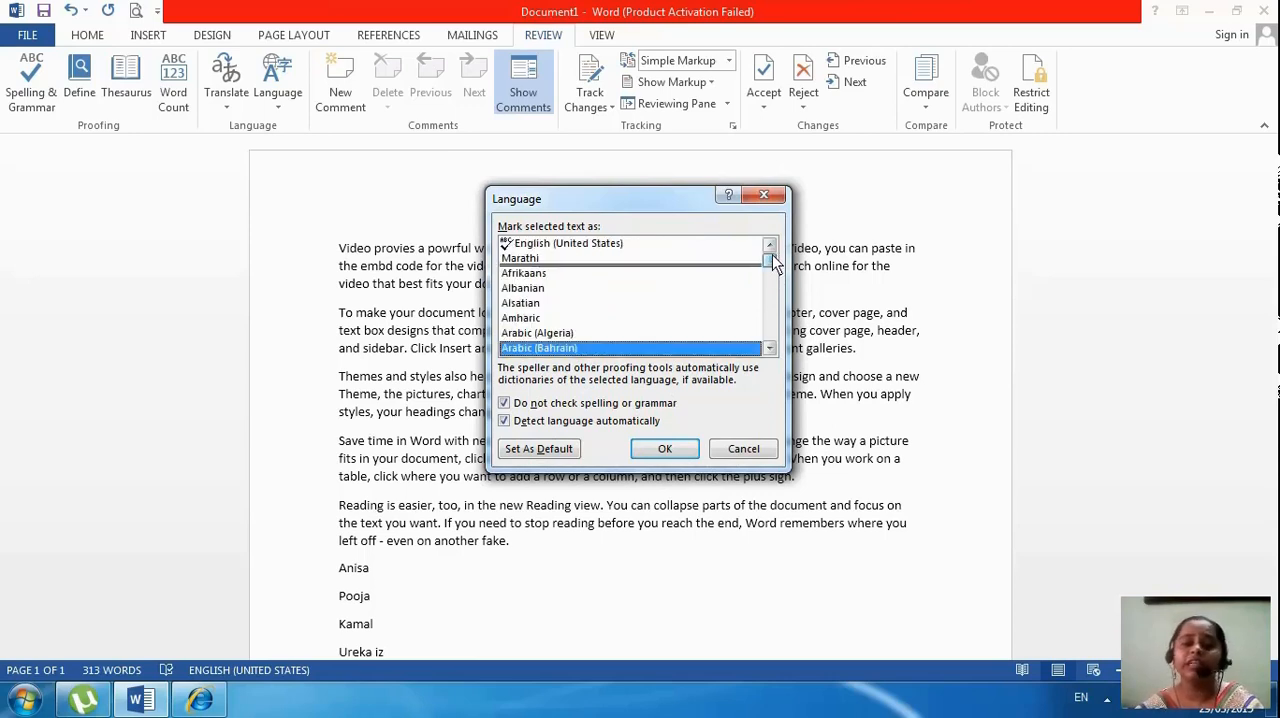
click(567, 247)
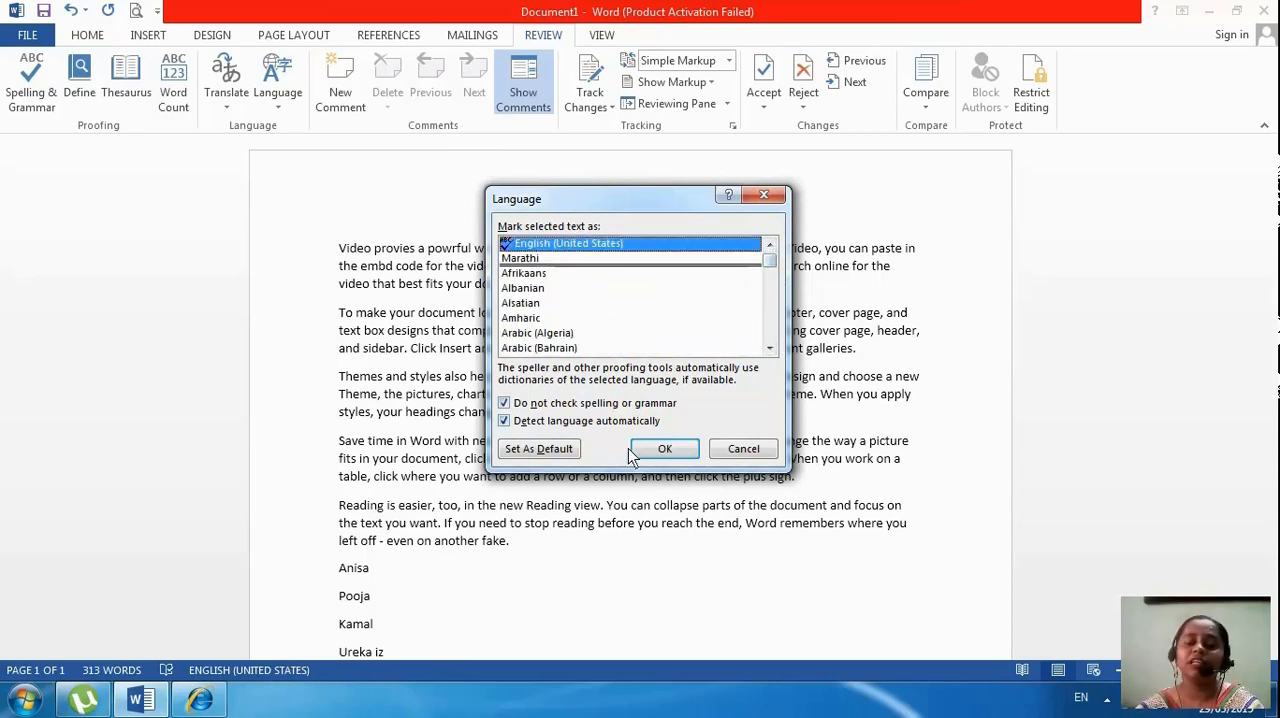
click(660, 460)
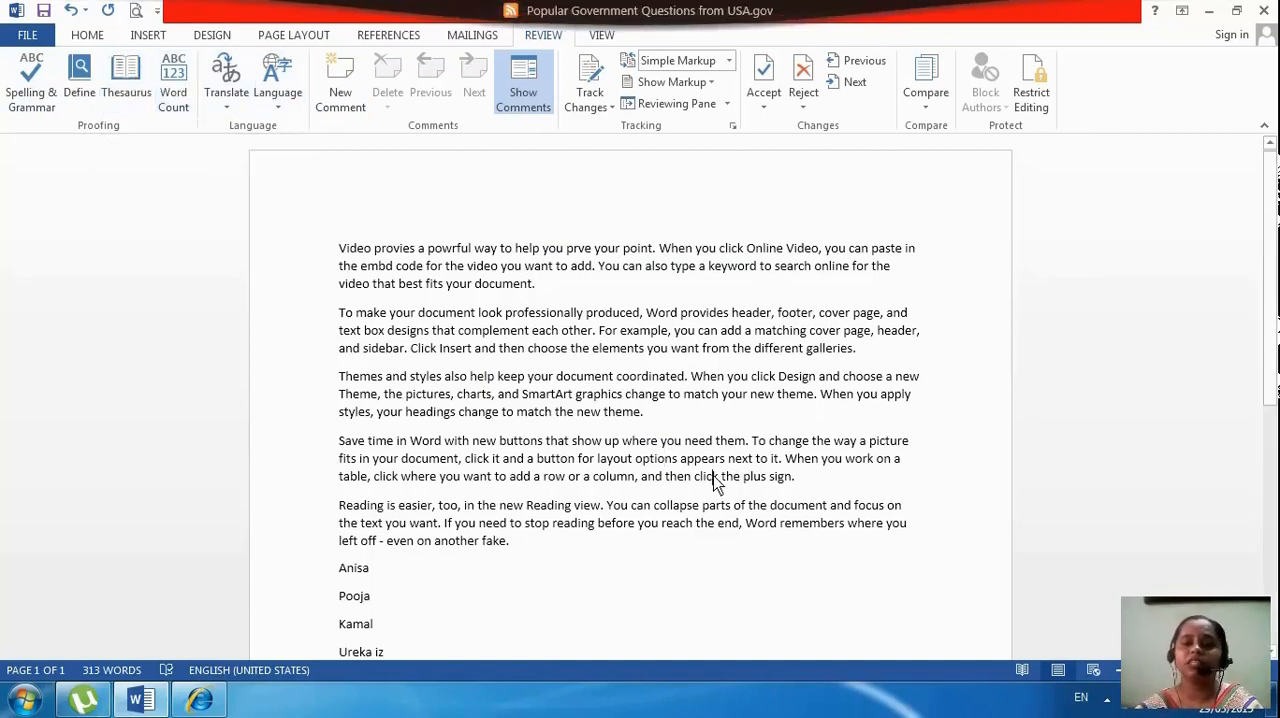
click(1107, 698)
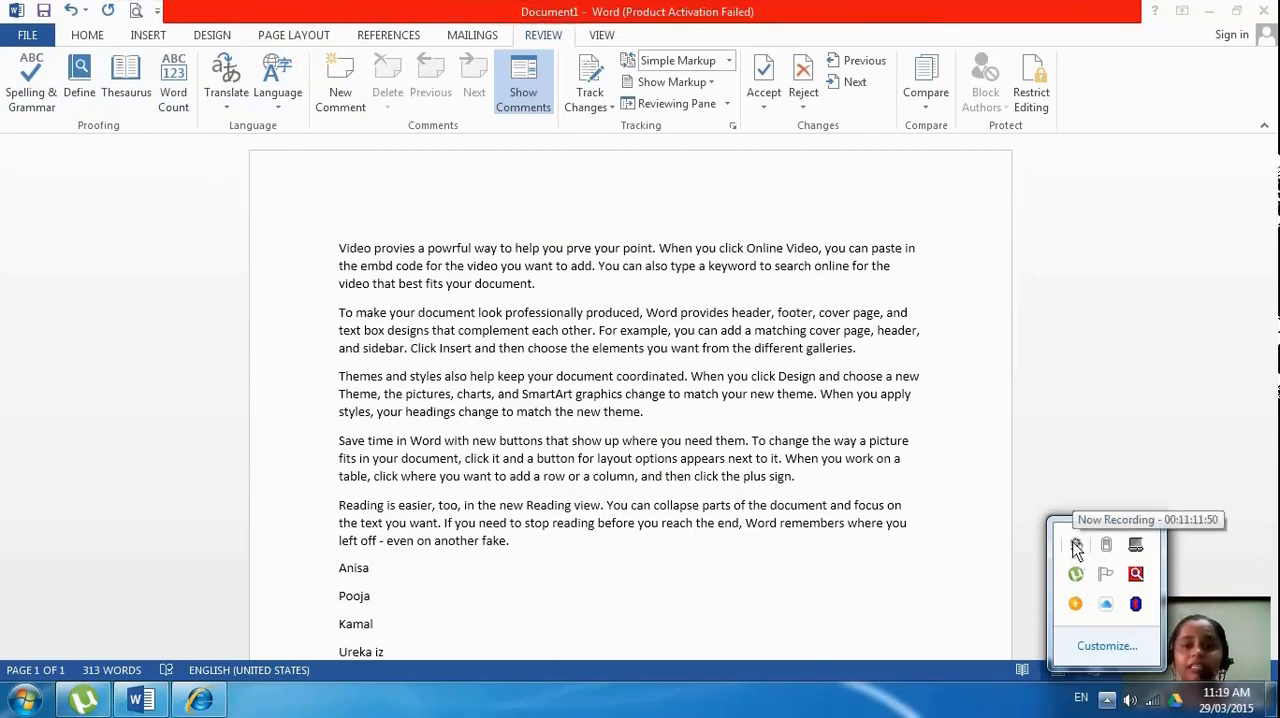
click(1076, 546)
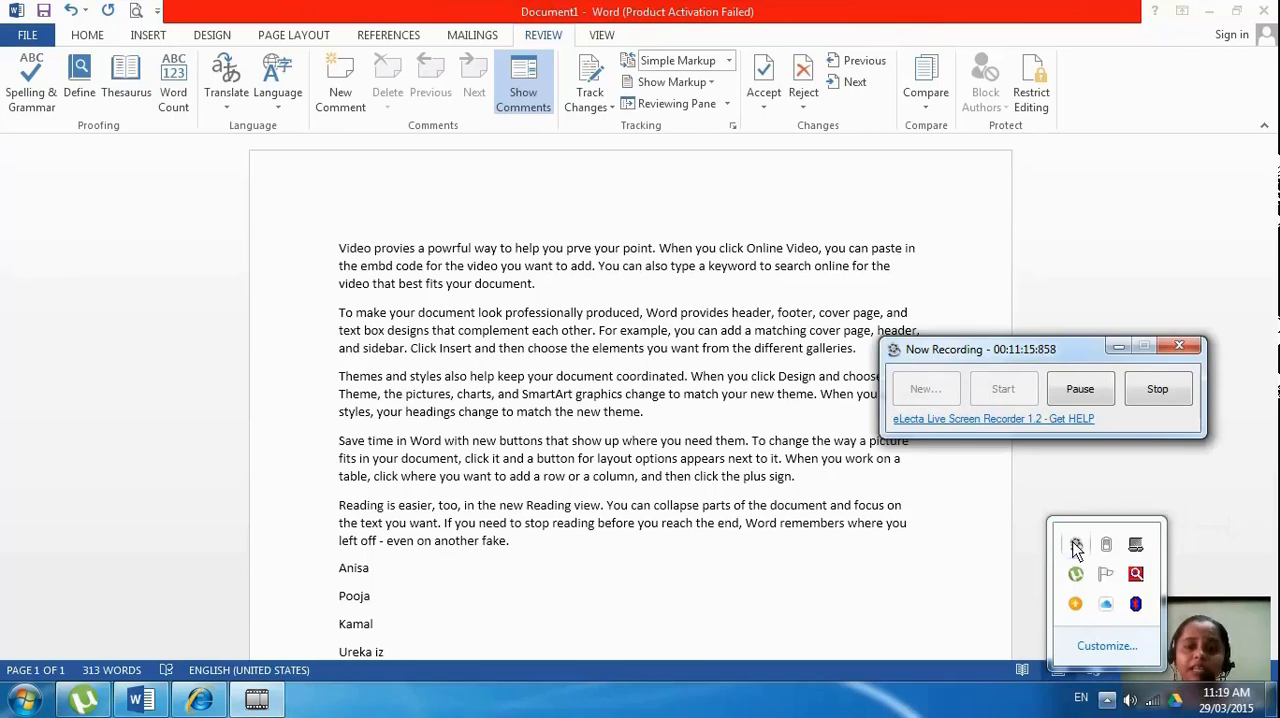
click(1066, 366)
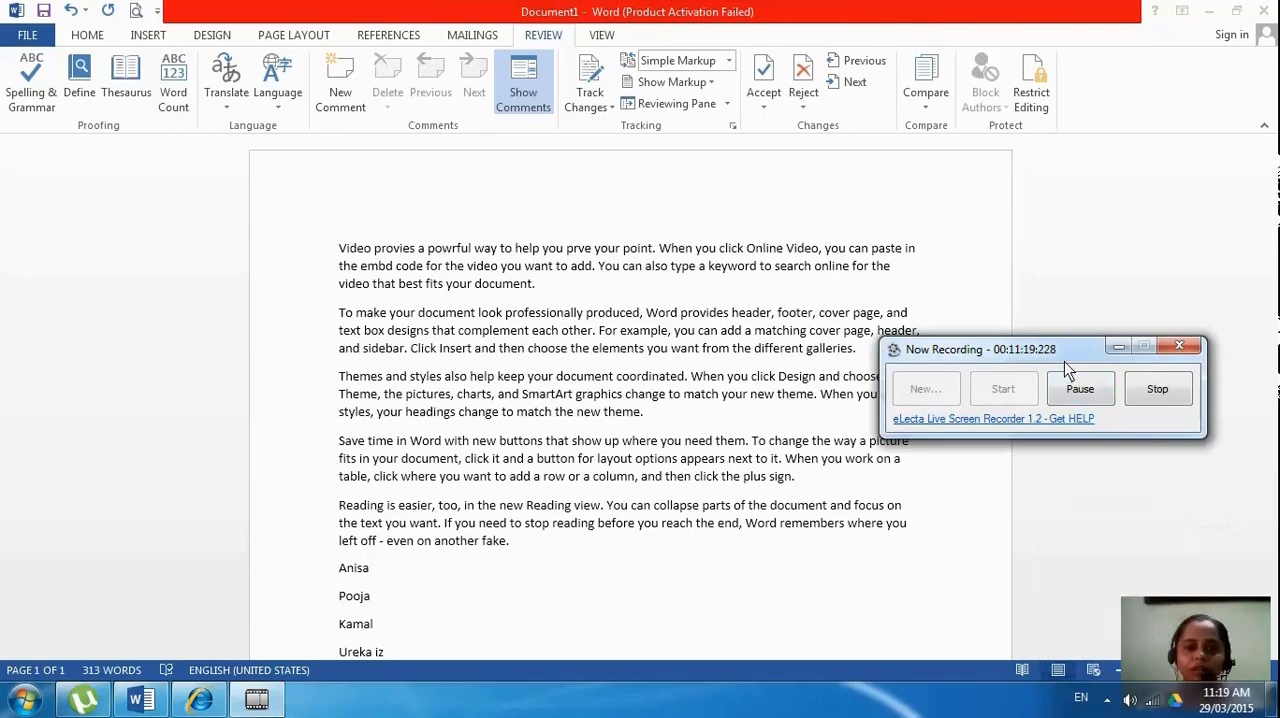
click(1155, 399)
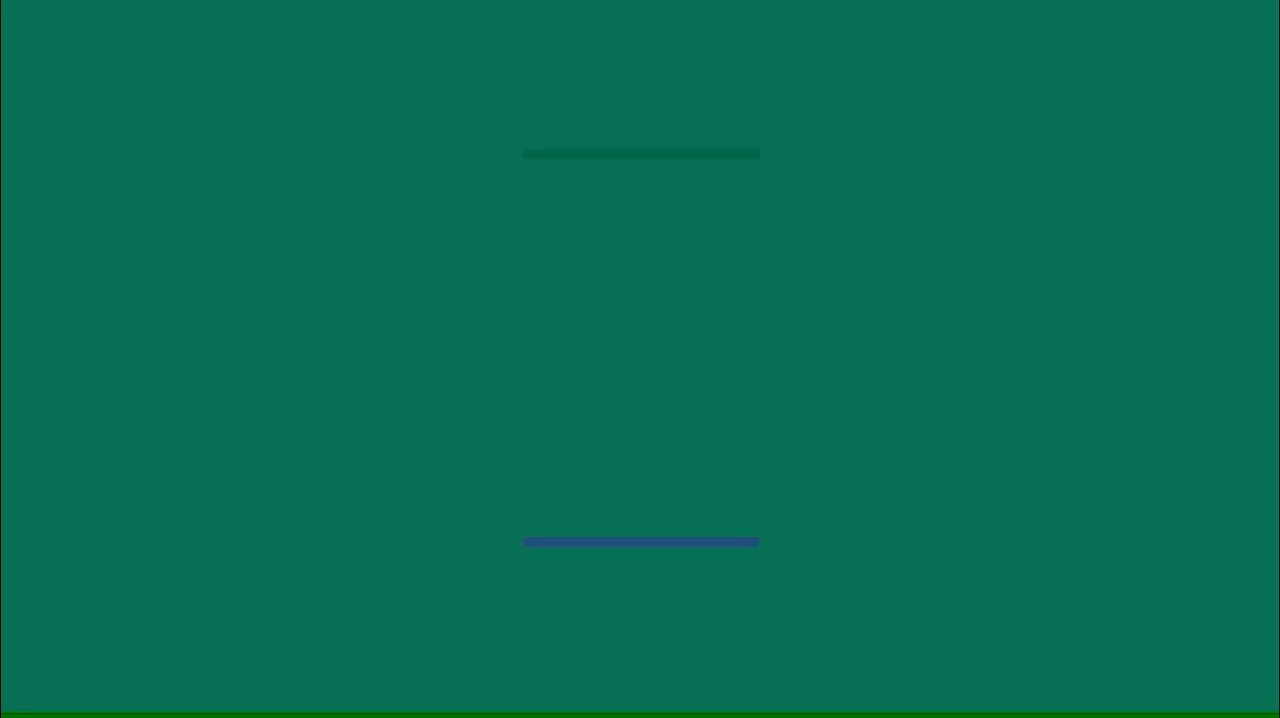